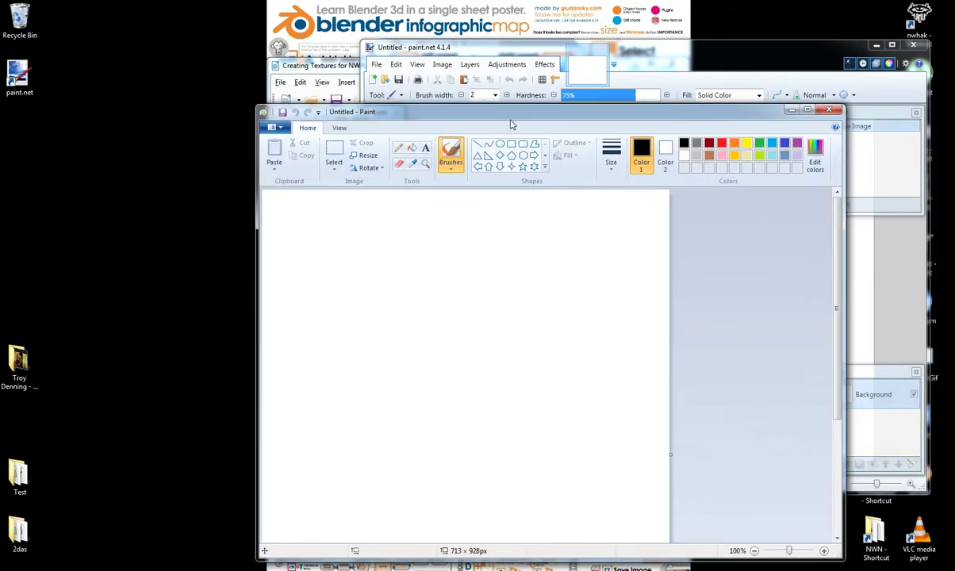
- Move the Paint window aside and reposition the paint.net window nearer the middle of the desktop
mouse_move(512, 124)
left_mouse_down()
mouse_move(357, 78)
mouse_move(444, 286)
mouse_move(689, 164)
mouse_move(667, 152)
mouse_move(543, 140)
mouse_move(595, 187)
mouse_move(506, 112)
mouse_move(351, 111)
mouse_move(360, 133)
mouse_move(414, 120)
left_mouse_up()
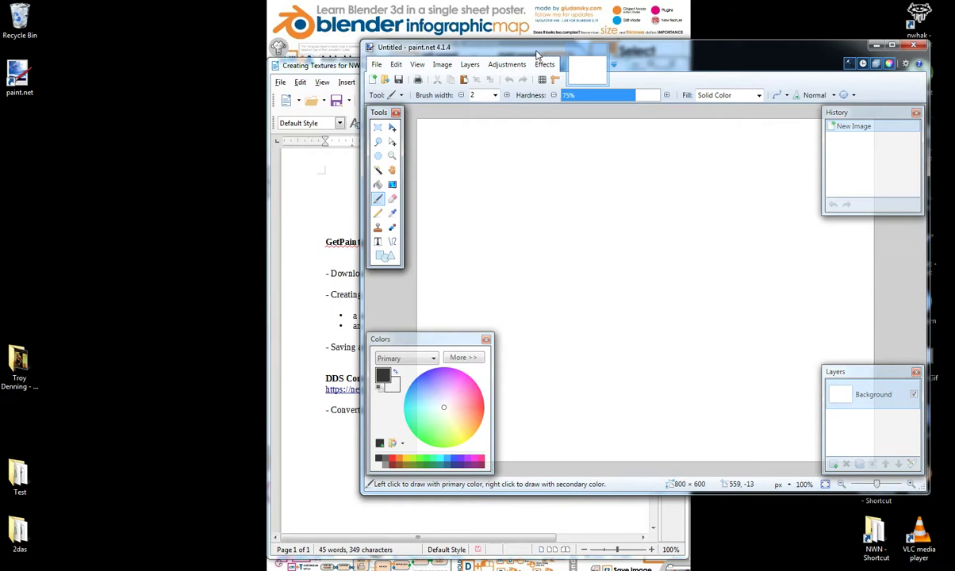
left_click_drag(503, 49, 326, 48)
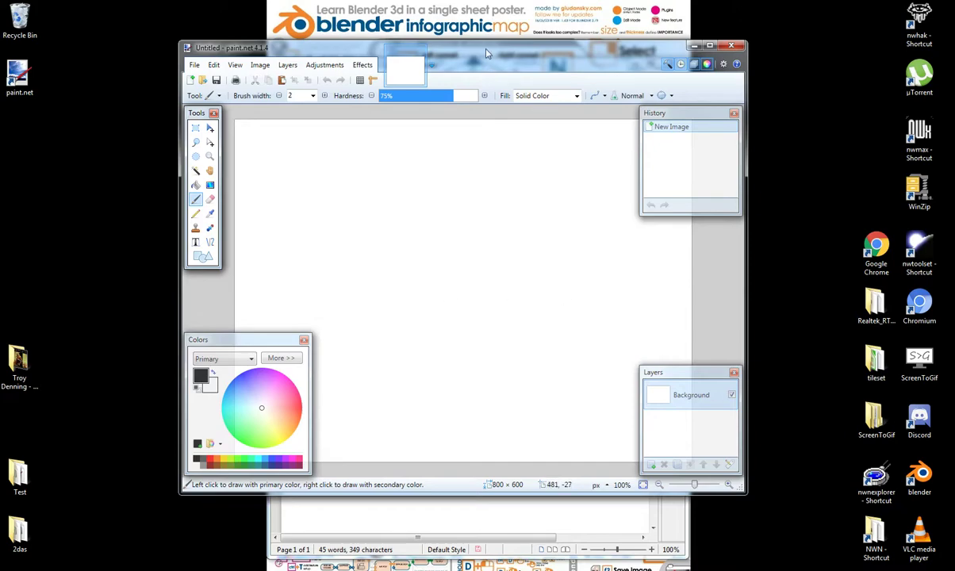
mouse_move(488, 53)
left_mouse_down()
mouse_move(499, 94)
mouse_move(490, 68)
left_mouse_up()
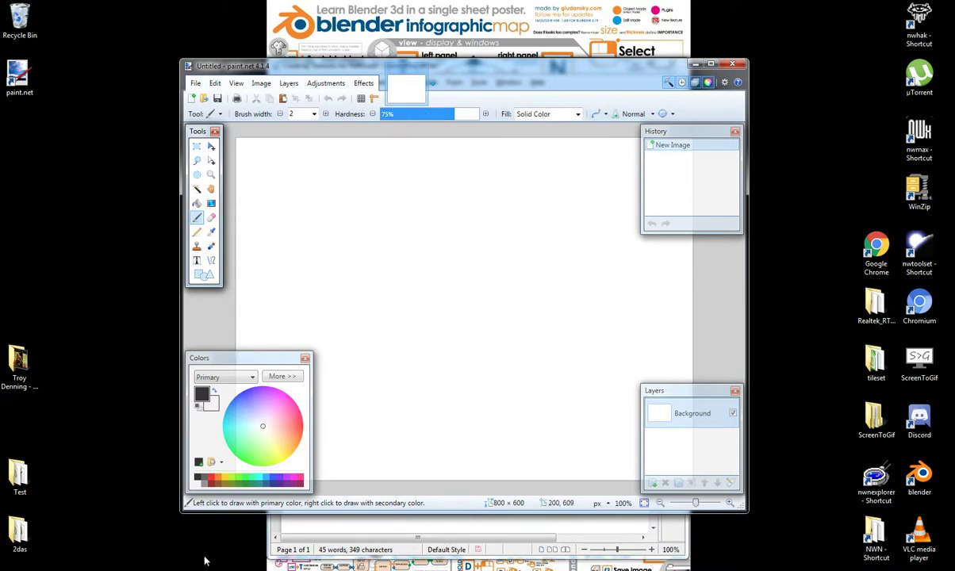
- Switch to the Chrome window showing the Paint.NET site and load Google in a new tab
mouse_move(187, 502)
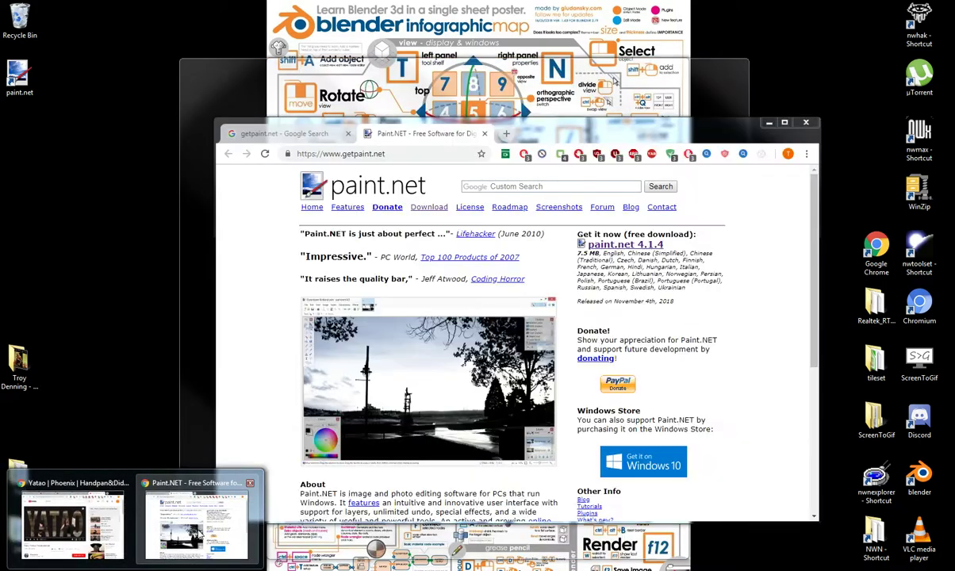
left_click(191, 519)
left_click(507, 133)
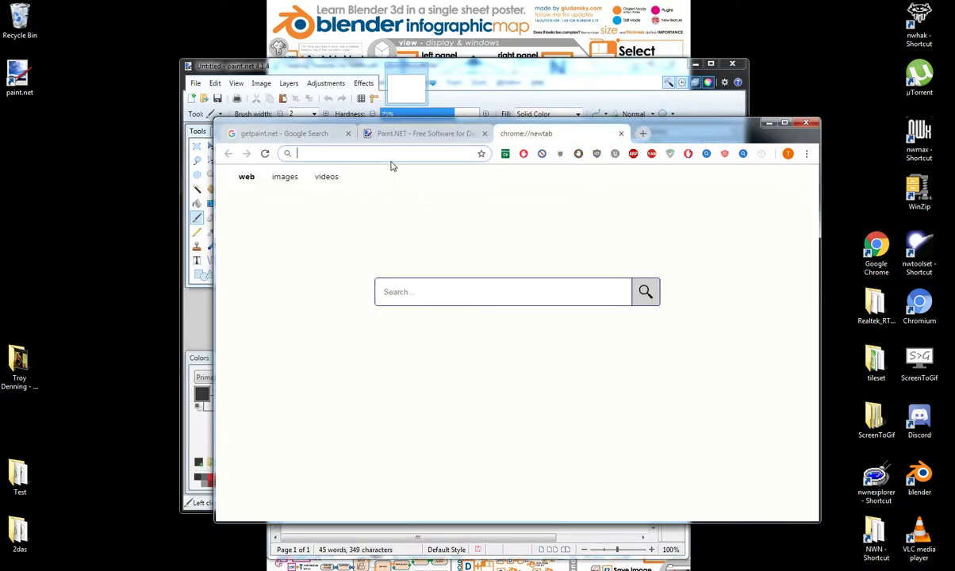
type("g")
key("Return")
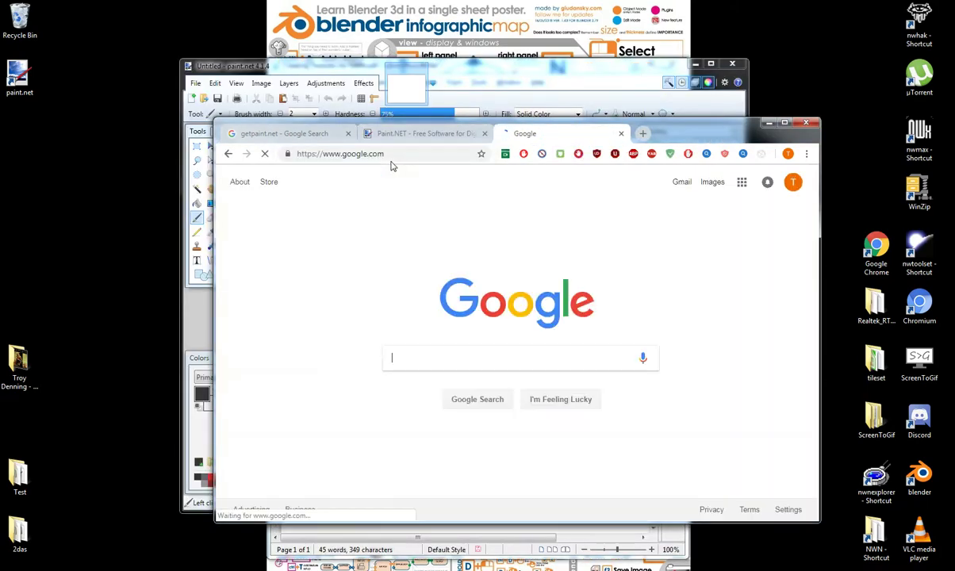
- Search Google for getpaint.net and open the Paint.NET - Free Software for Digital Photo Editing result
type("getpa")
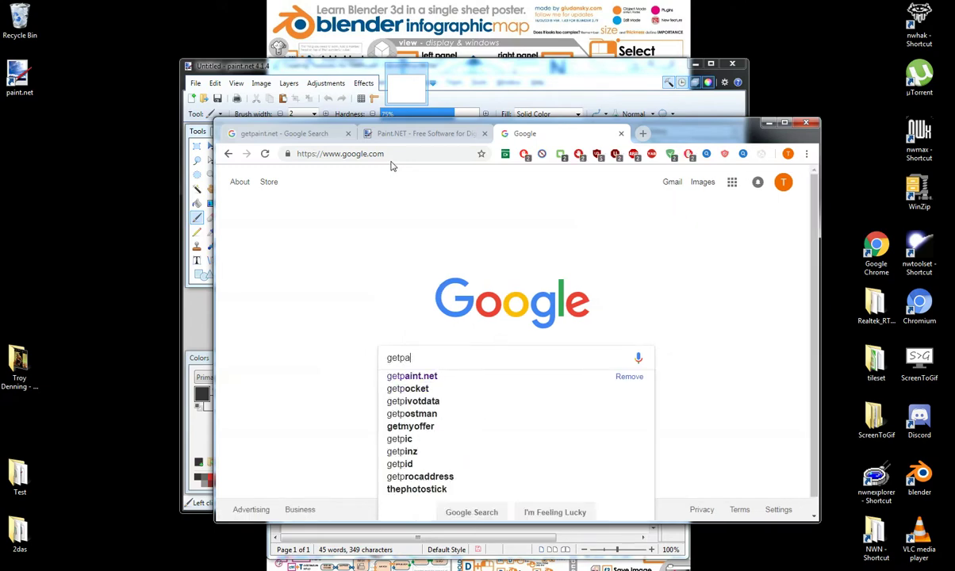
type("int.c")
key("BackSpace")
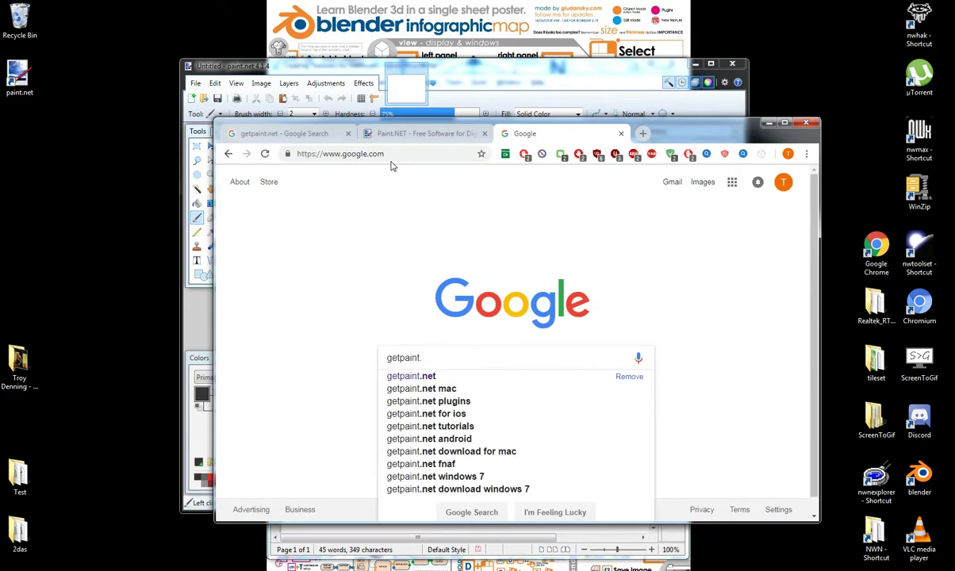
type("net")
key("Return")
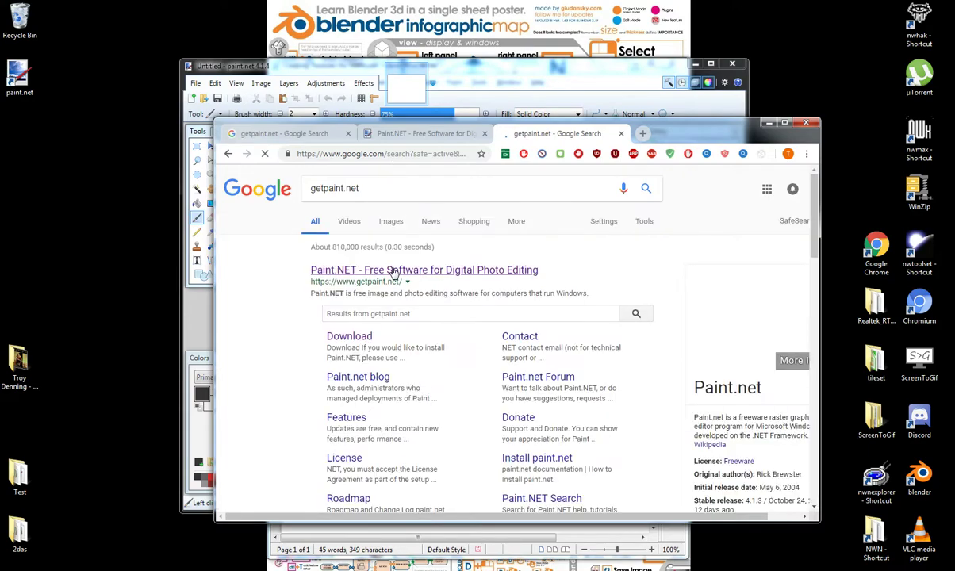
left_click(391, 272)
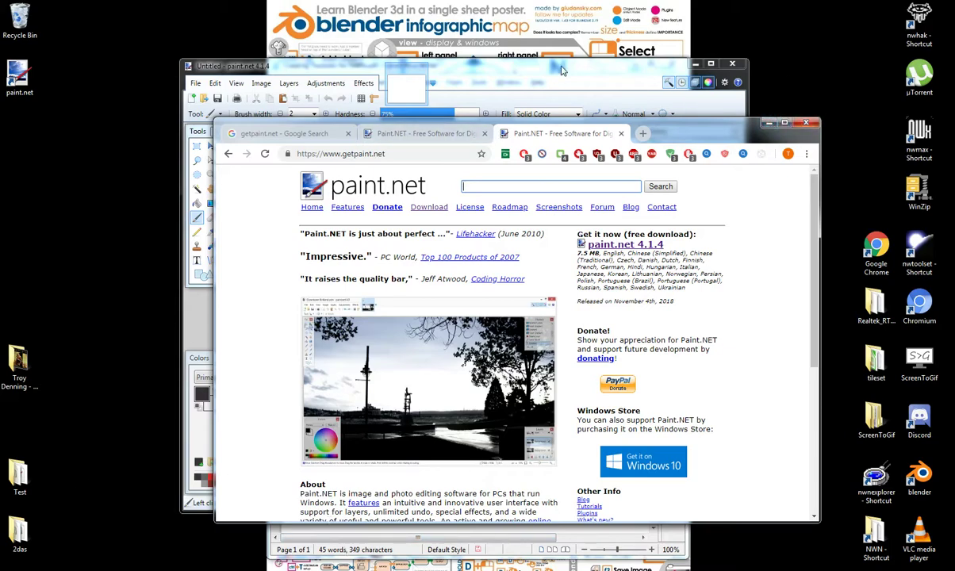
- Minimize the browser and maximize the paint.net window
left_click(769, 123)
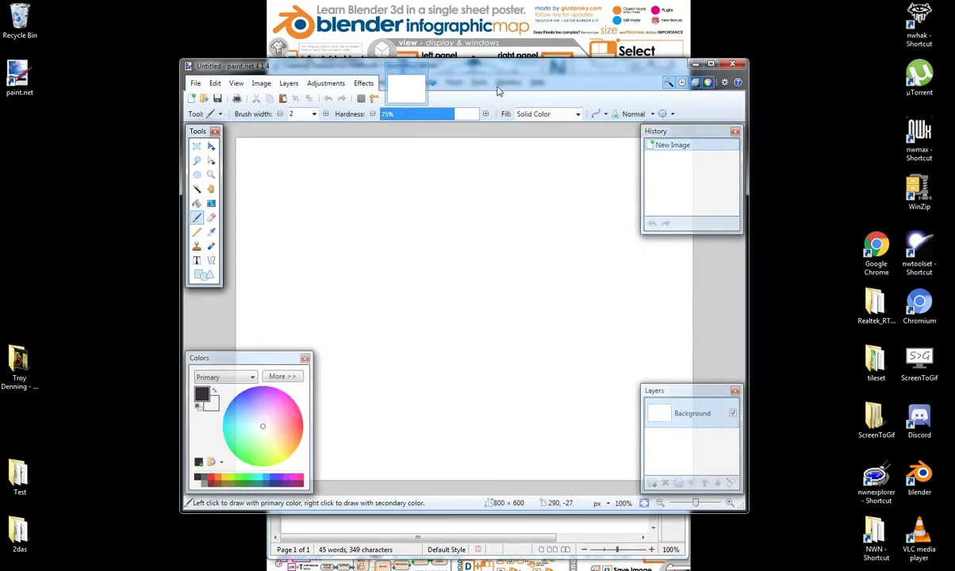
mouse_move(501, 82)
left_mouse_down()
mouse_move(454, 121)
mouse_move(464, 95)
left_mouse_up()
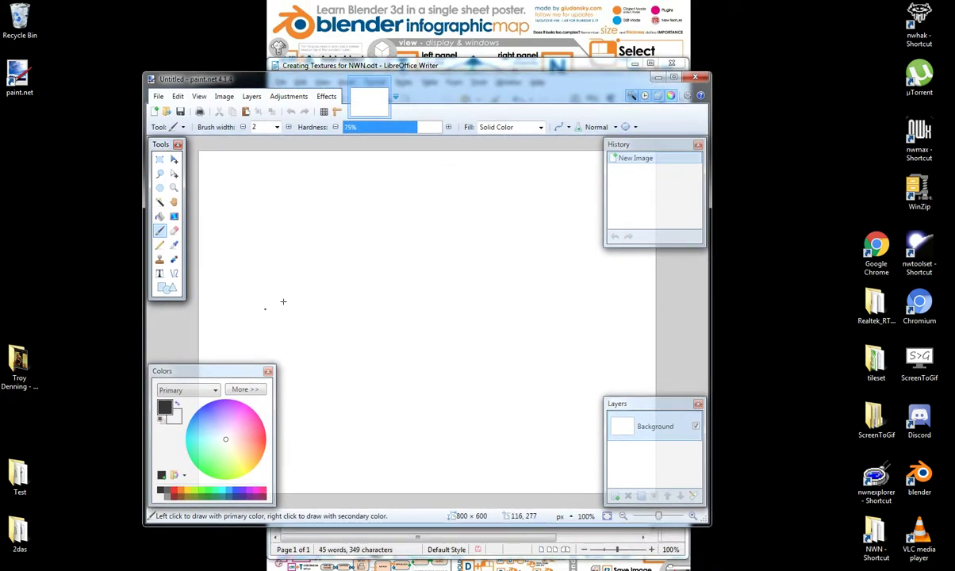
left_click(675, 78)
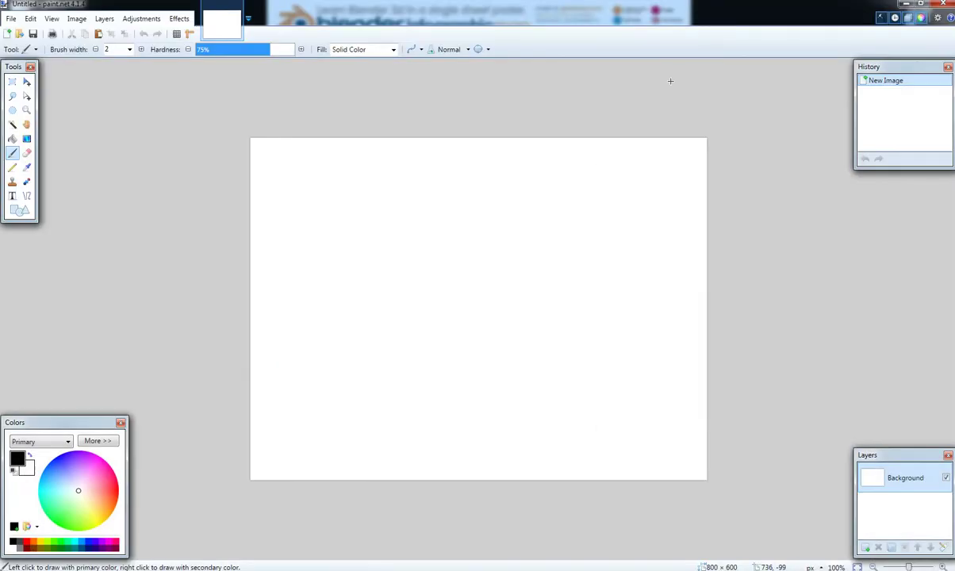
- Start opening an image in paint.net and browse to the Textures folder on drive D
left_click(12, 19)
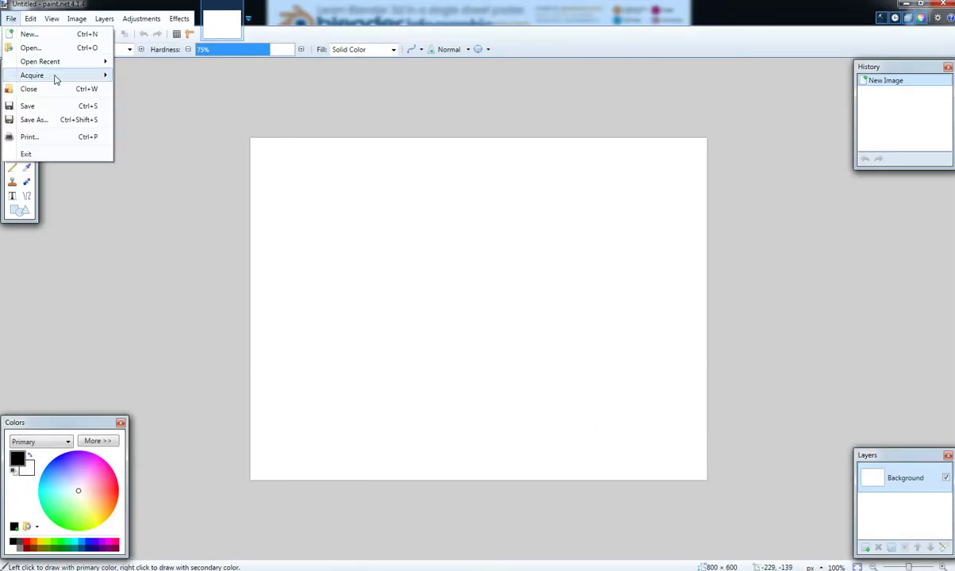
left_click(110, 89)
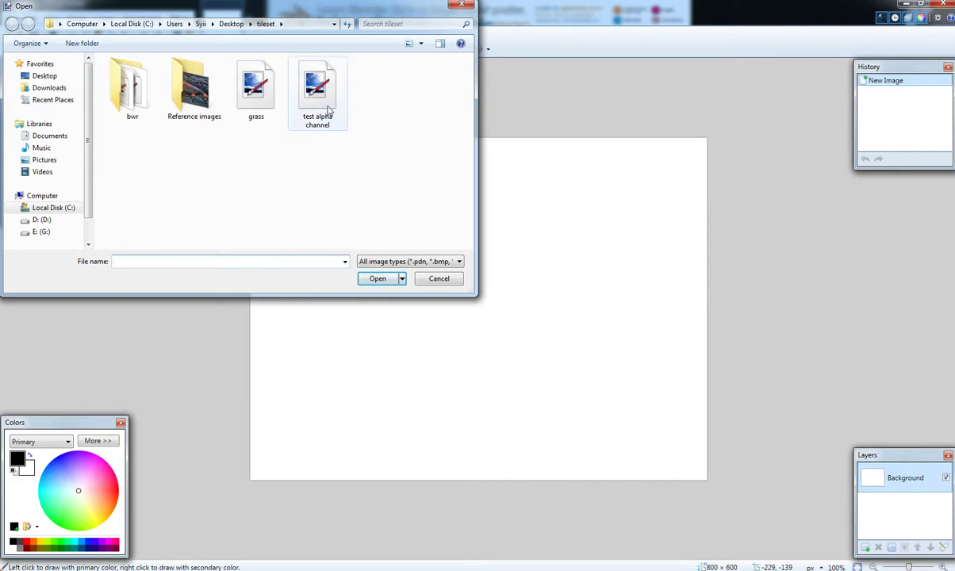
scroll(89, 185, "down", 1)
scroll(71, 218, "down", 1)
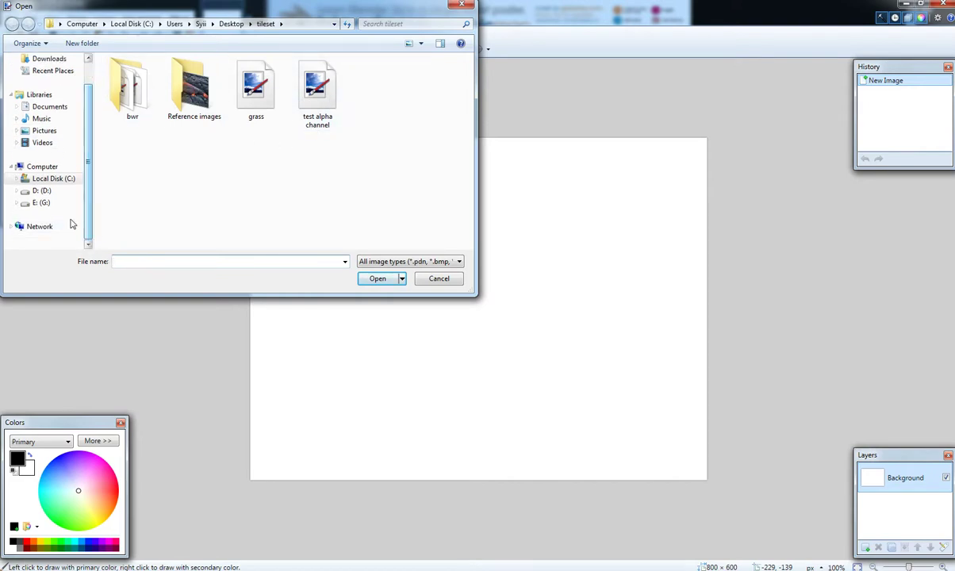
left_click(43, 192)
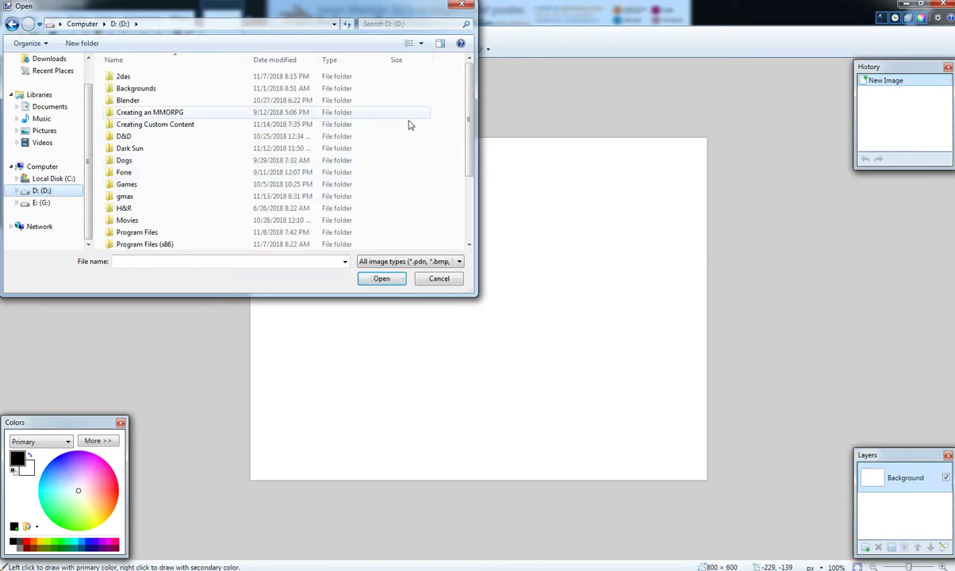
left_click_drag(473, 82, 471, 169)
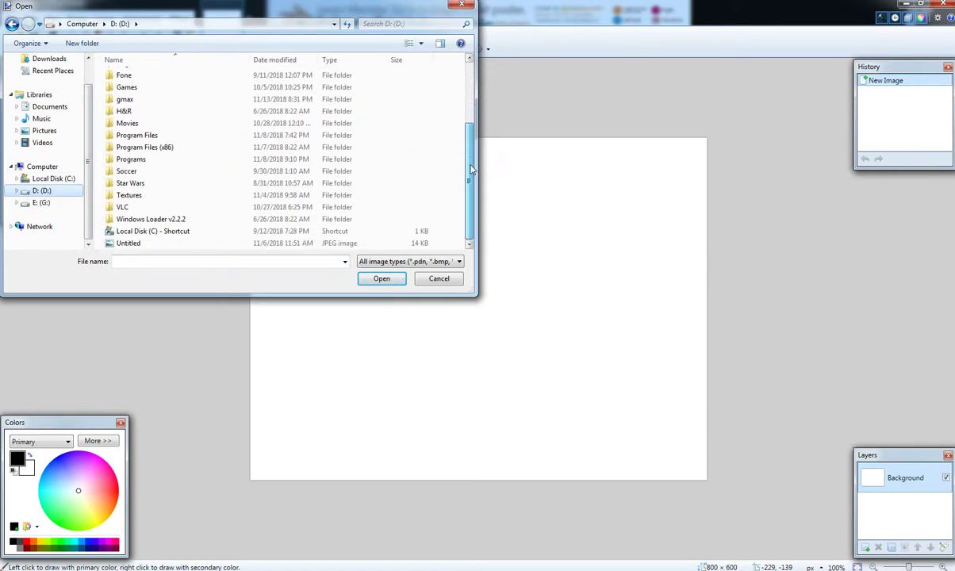
double_click(180, 196)
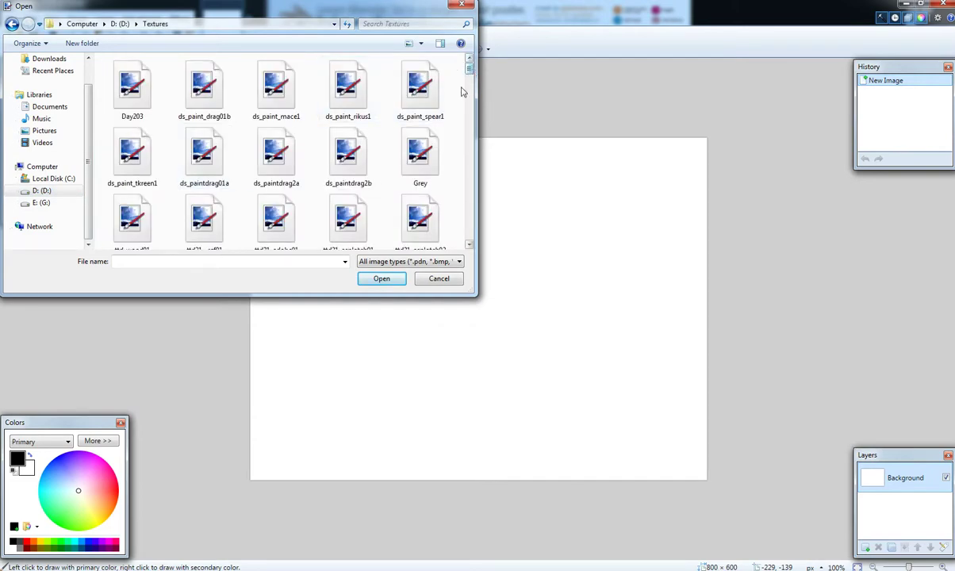
- Select the Grey texture, look further through the Textures folder and move the Open dialog away from the screen corner
left_click(415, 163)
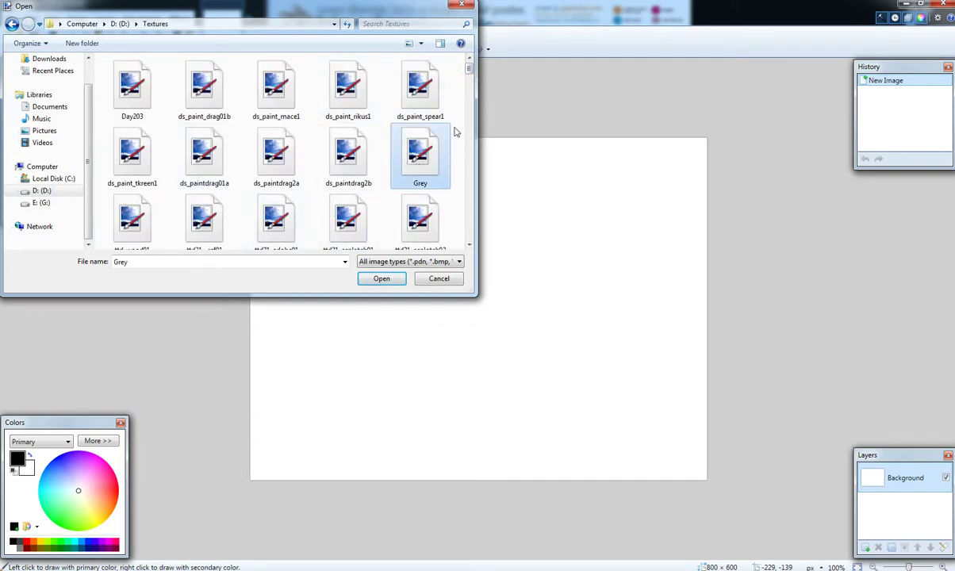
left_click_drag(470, 69, 470, 153)
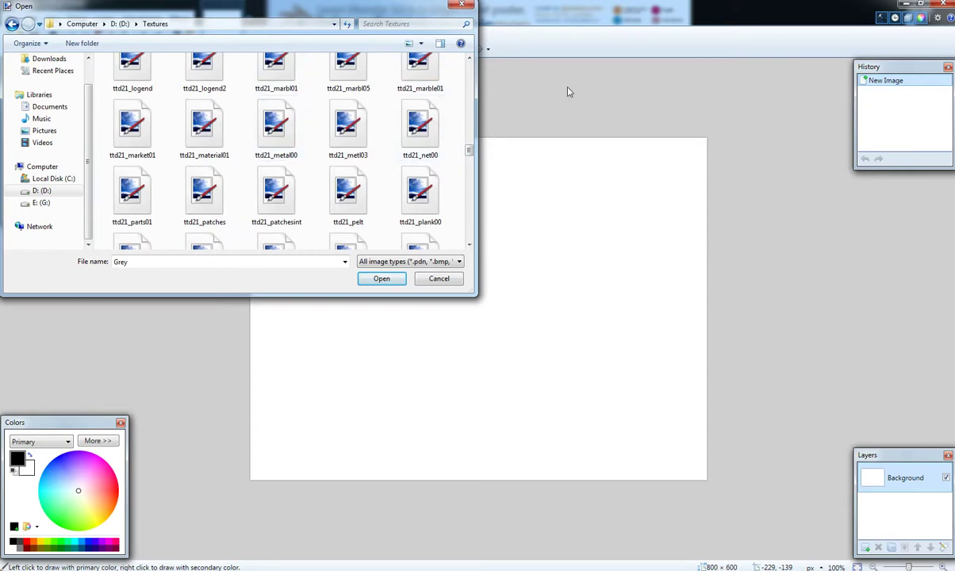
left_click_drag(373, 7, 447, 27)
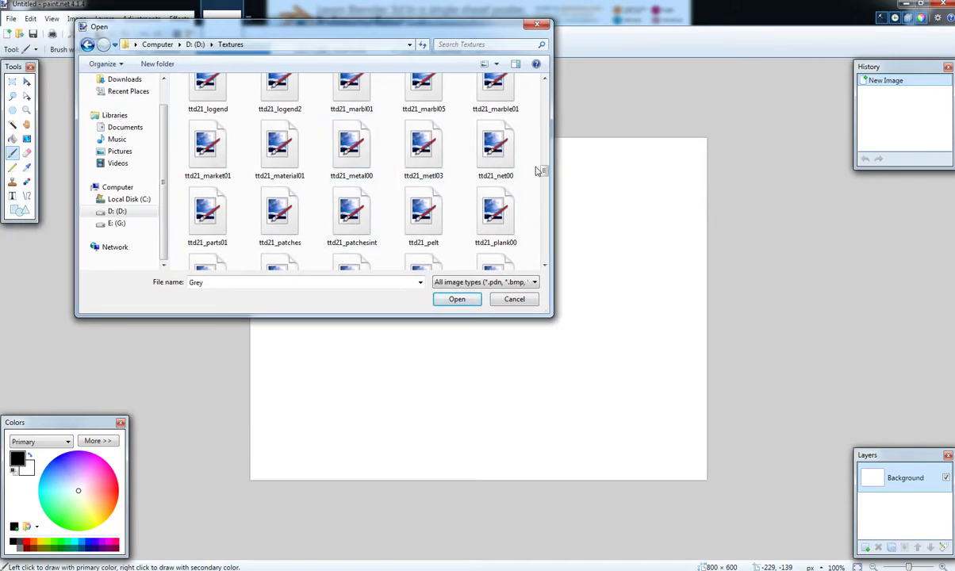
- Launch Pinta, start opening an image and preview ttd21__ref01.tga from the Textures folder
left_click(18, 569)
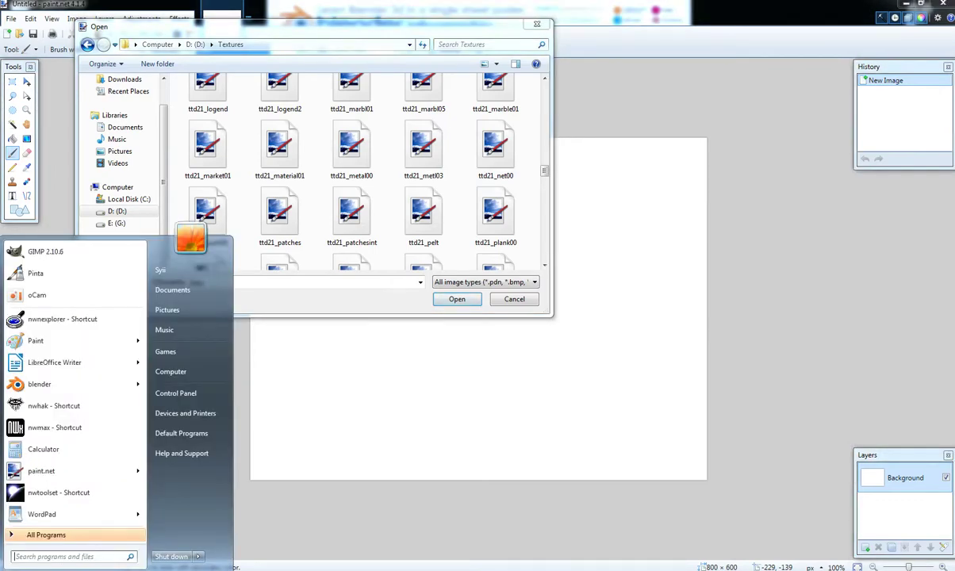
left_click(72, 276)
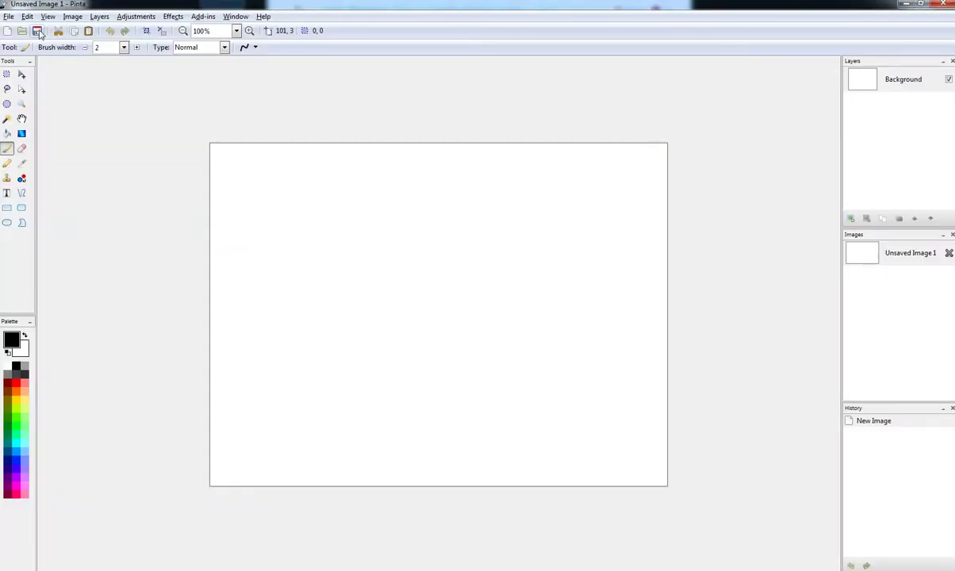
left_click(8, 16)
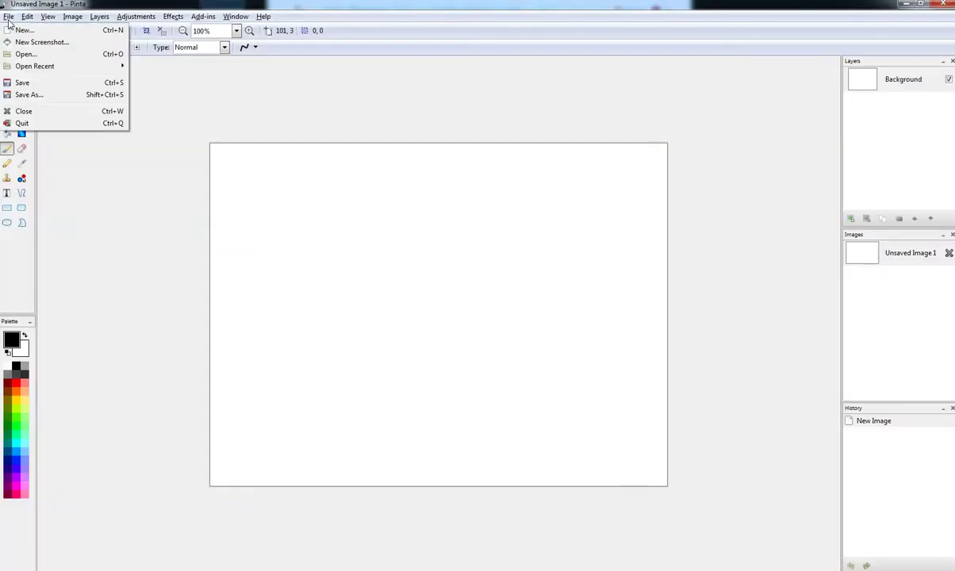
left_click(33, 53)
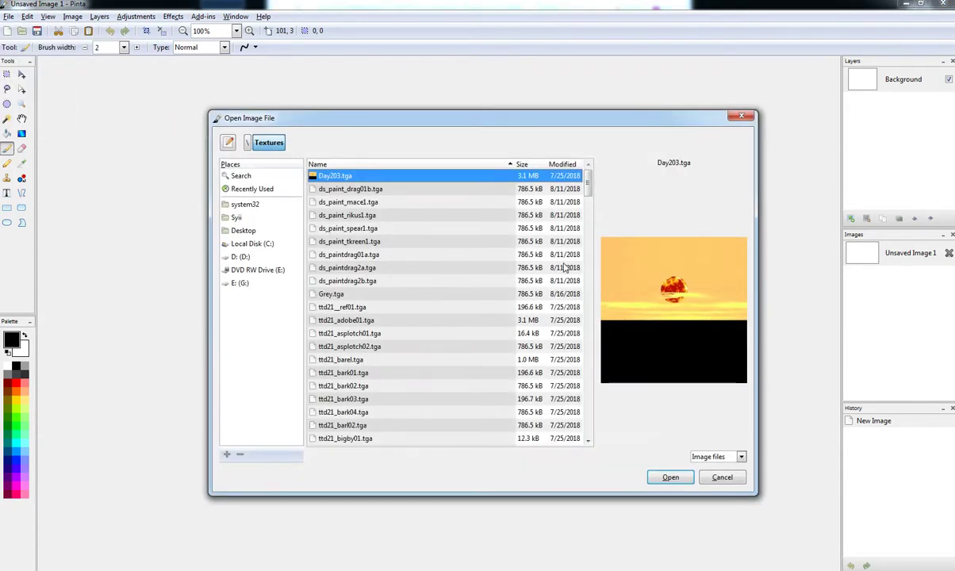
left_click(414, 307)
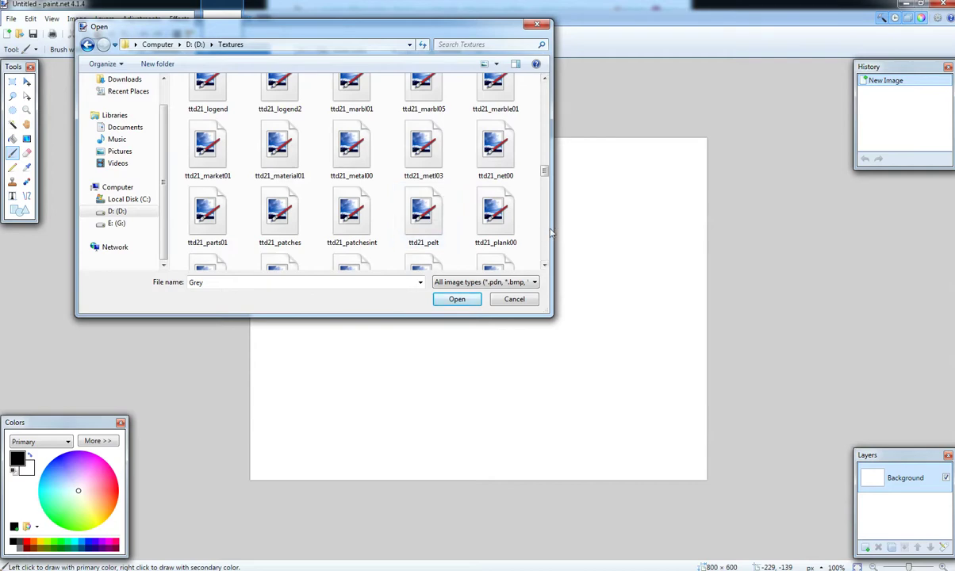
- Switch back to paint.net, widen its Open dialog and select the ttd21_road02 texture
left_click_drag(553, 228, 608, 243)
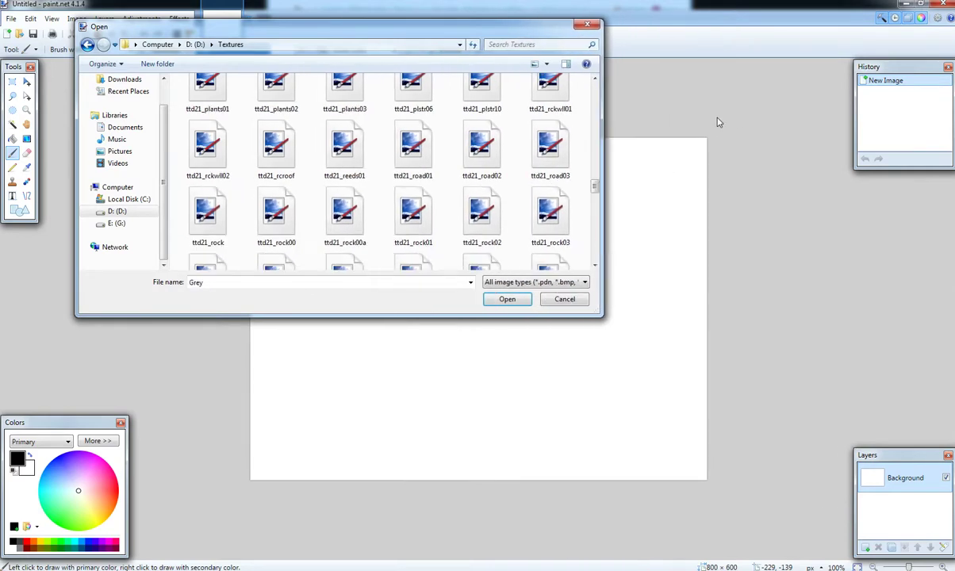
left_click(485, 155)
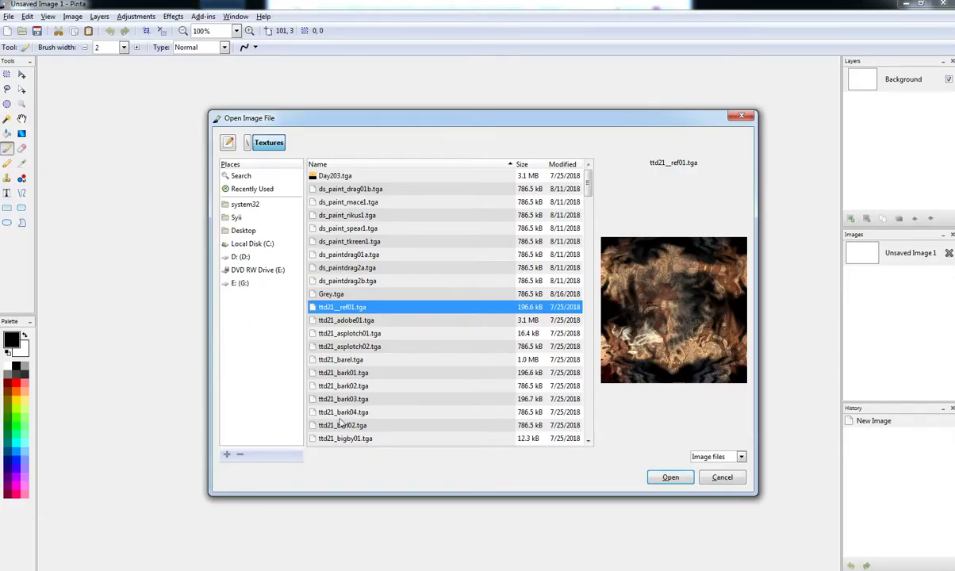
- Return to Pinta and preview the textures ttd21_asplotch02, ttd21_bark01, ttd21_bark03 and ttd21_barl02
left_click(423, 346)
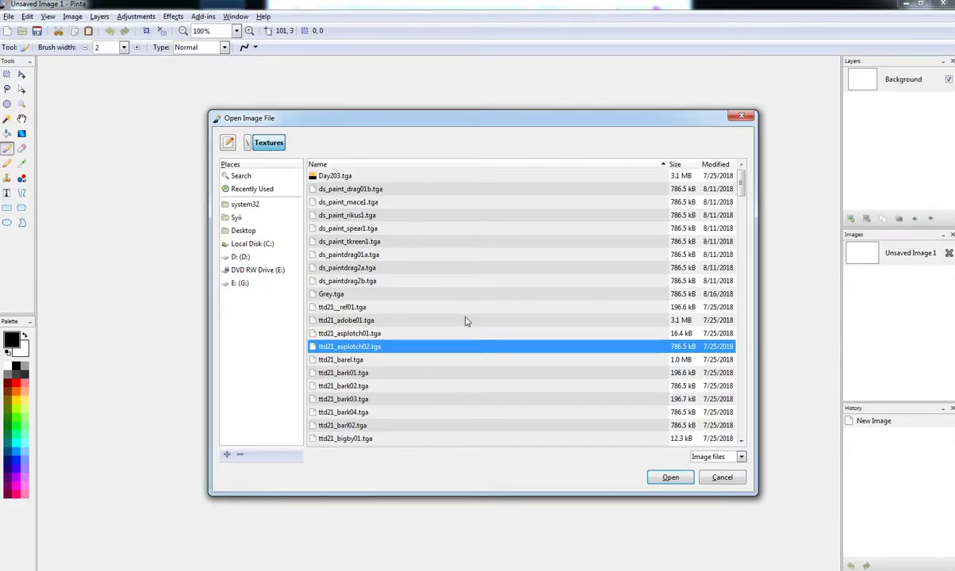
left_click(371, 372)
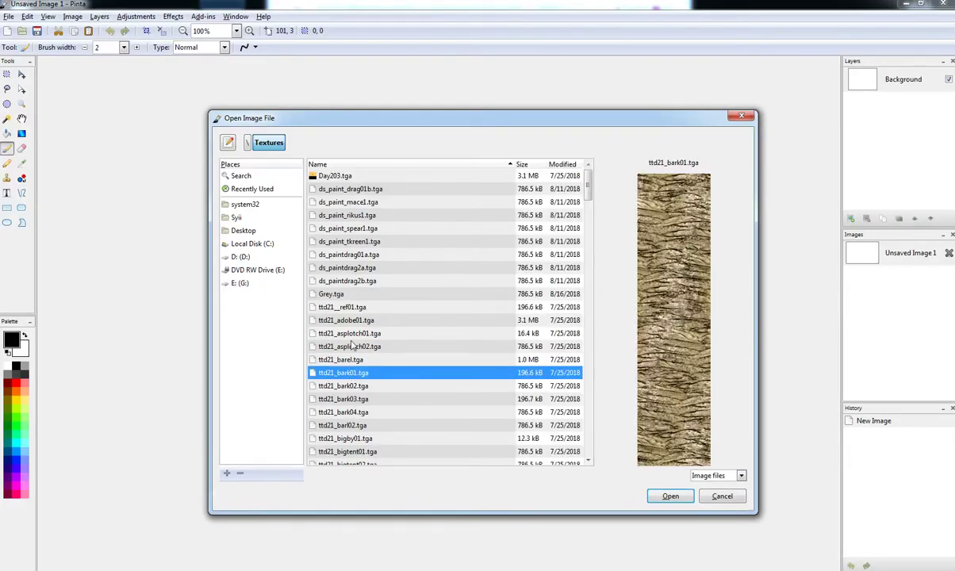
left_click(346, 399)
left_click(347, 428)
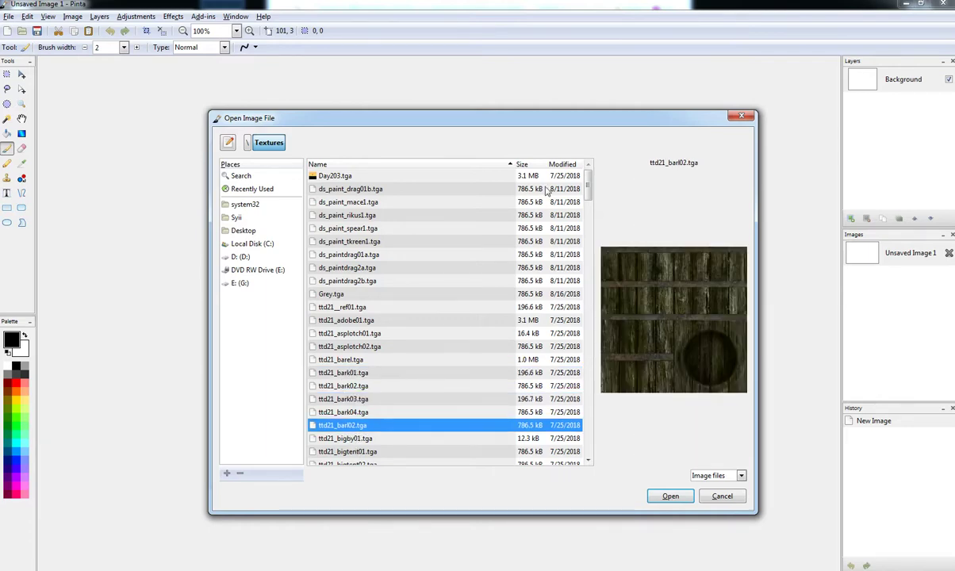
- Preview the textures ttd21_cblock04, ttd21_cliff02 and ttd21_cloth01 further down Pinta's file list
left_click_drag(588, 181, 587, 236)
left_click(361, 216)
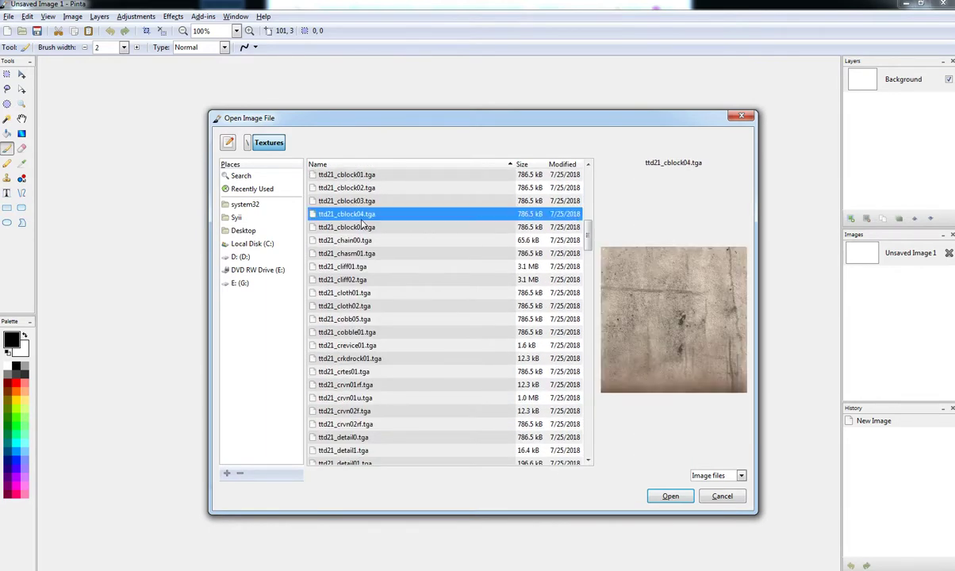
left_click(360, 281)
left_click(357, 293)
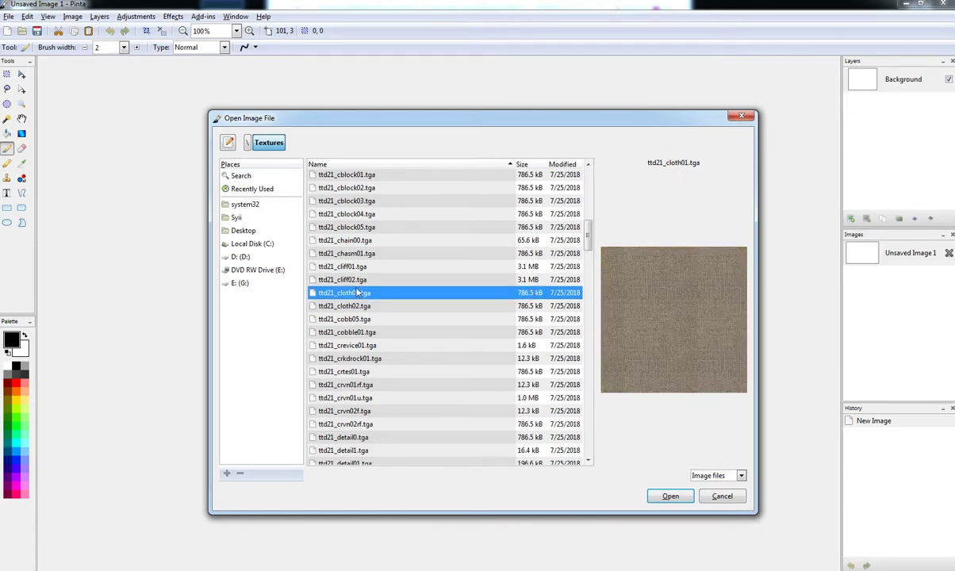
left_click(359, 283)
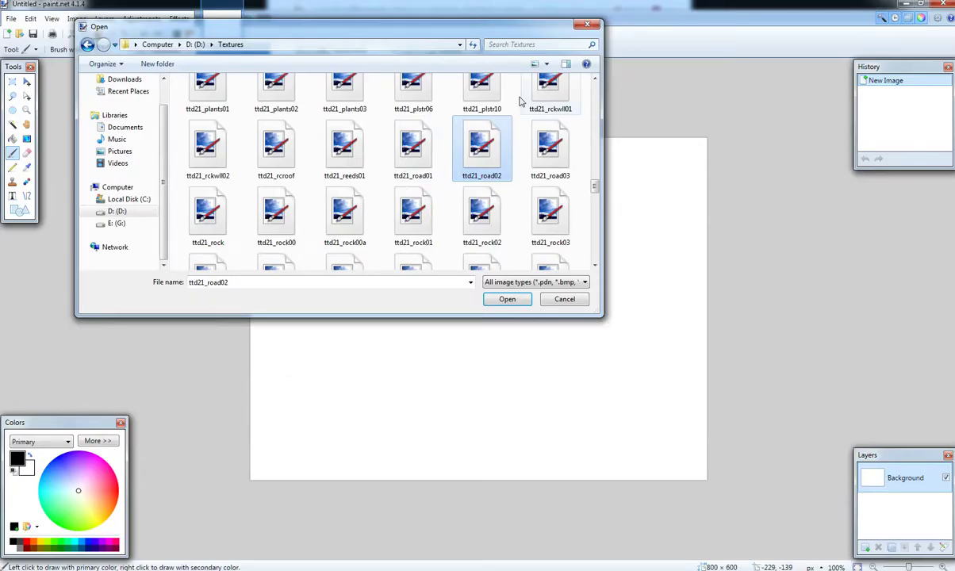
- Open the ttd21_cliff02 texture from the Textures folder in paint.net
left_click_drag(597, 187, 601, 126)
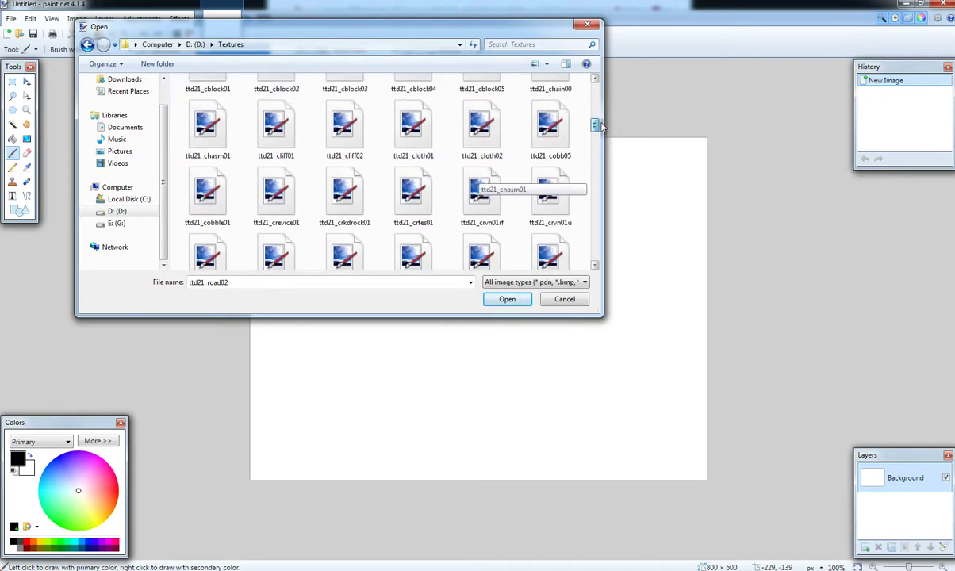
left_click(347, 125)
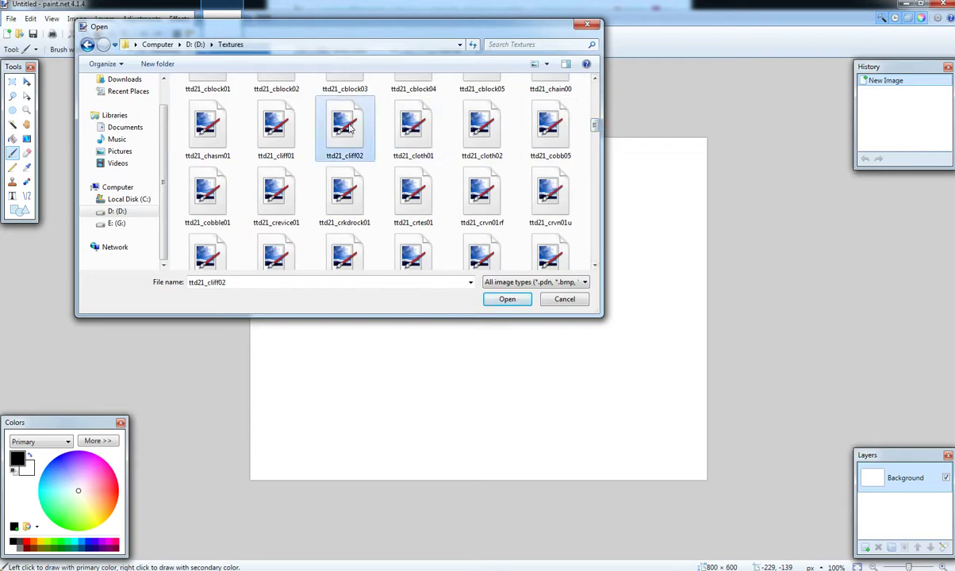
left_click(511, 299)
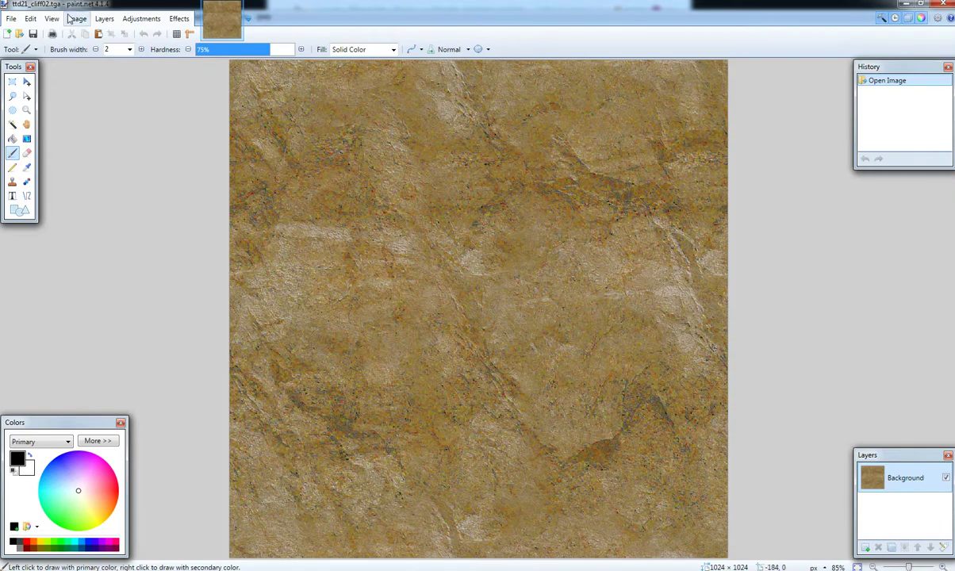
- Select the entire cliff texture and copy it
left_click(12, 22)
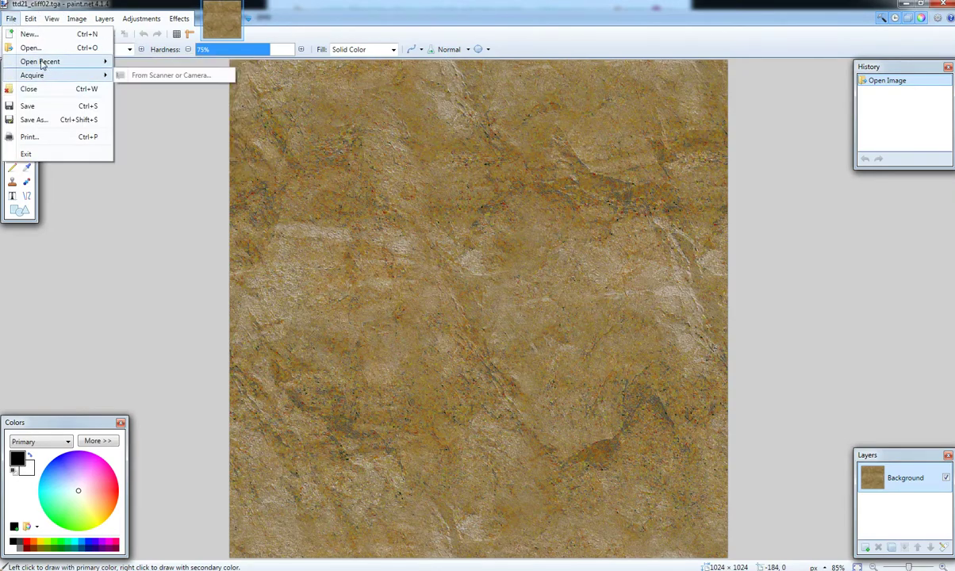
mouse_move(55, 21)
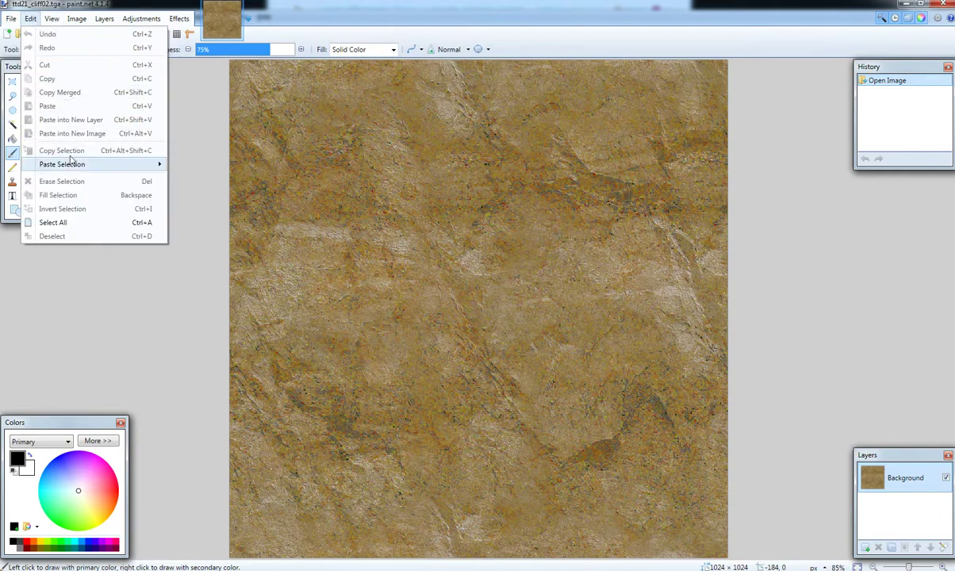
mouse_move(71, 166)
left_click(89, 224)
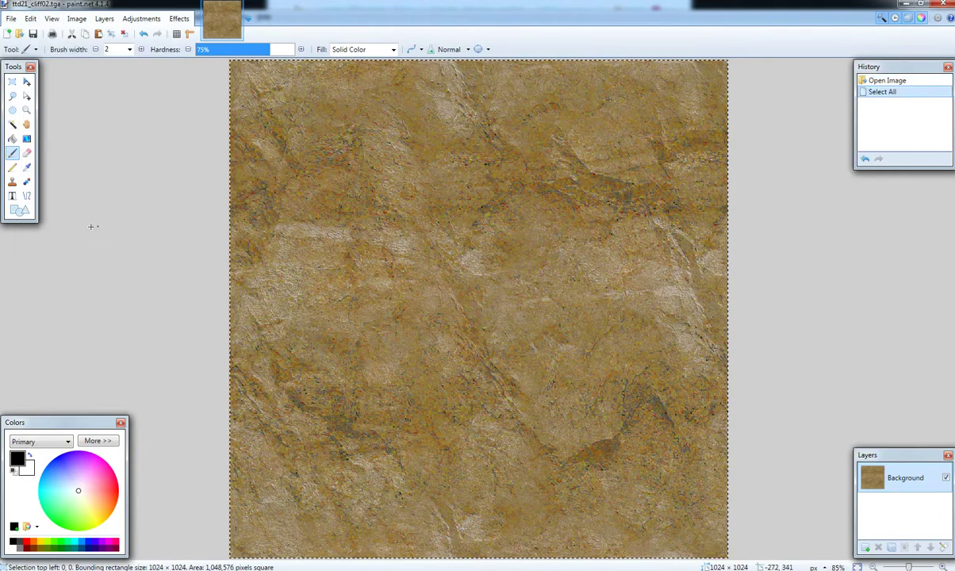
- Create a new image 2048 pixels wide and 2048 pixels high
left_click(12, 18)
left_click(32, 48)
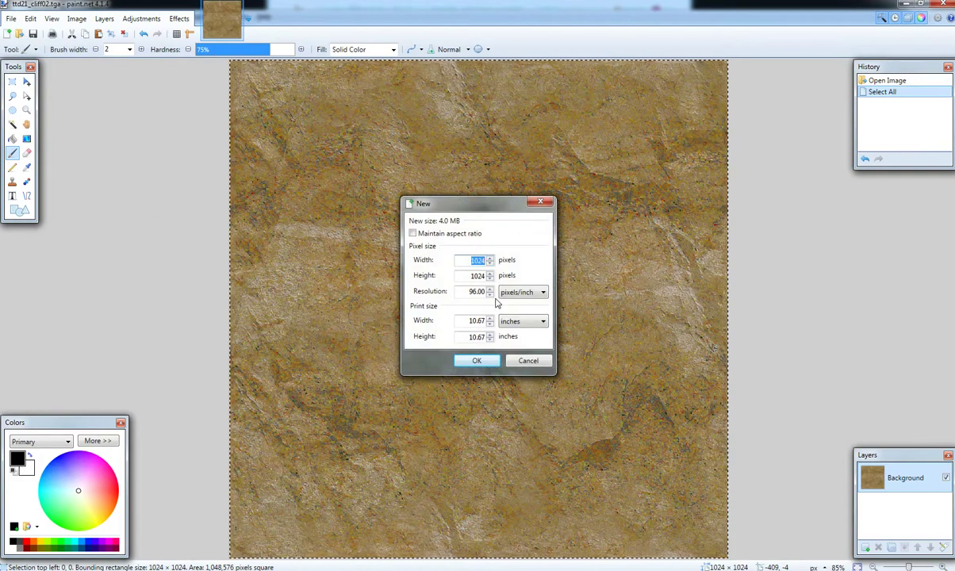
type("2048")
key("Tab")
type("204")
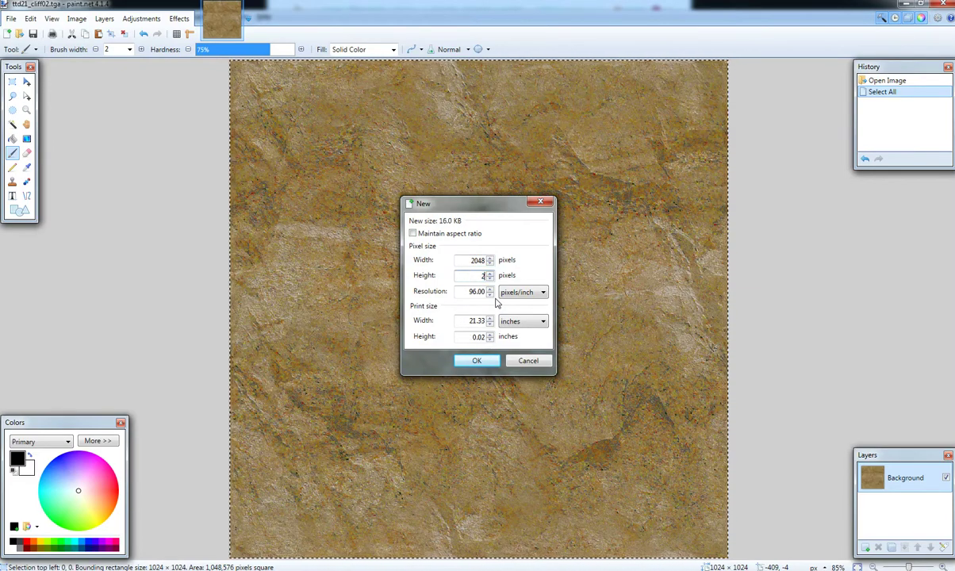
type("8")
key("Return")
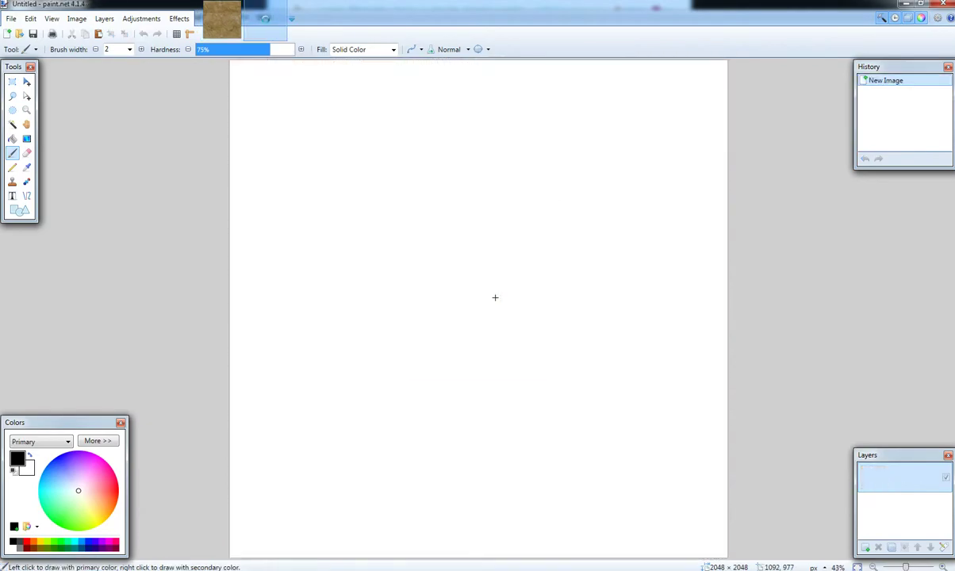
- Paste two copies of the cliff texture side by side across the upper half of the new canvas
key("ctrl+v")
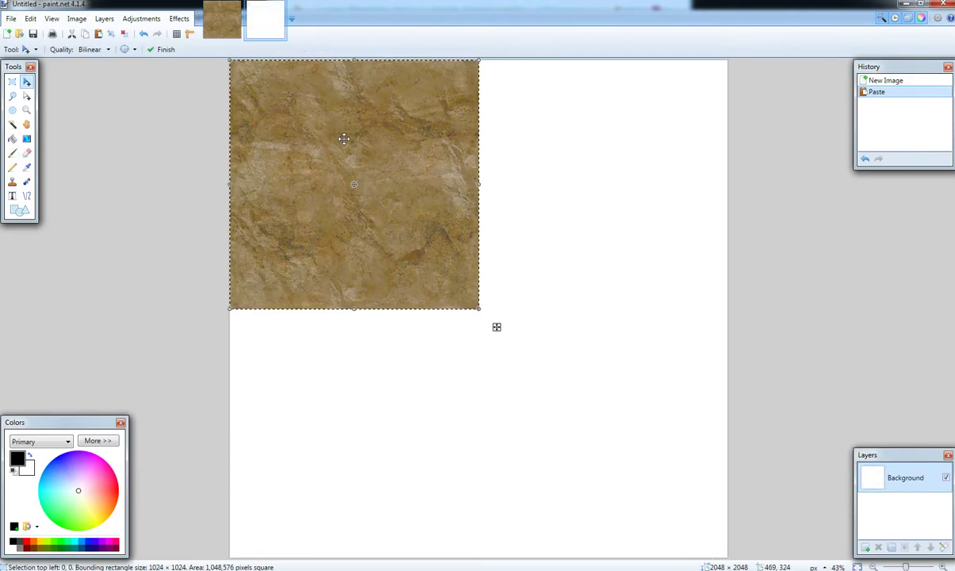
key("ctrl+v")
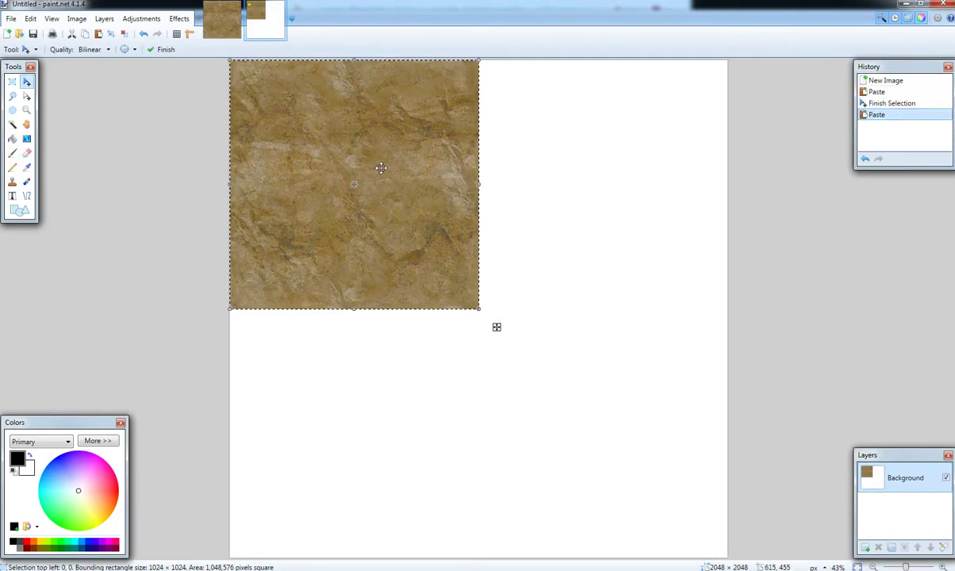
left_click_drag(381, 165, 629, 163)
key("Right")
key("Right")
key("Down")
key("Down")
- Paste two more copies side by side across the lower half, at about 1019 px down, and clear the selection
key("ctrl+v")
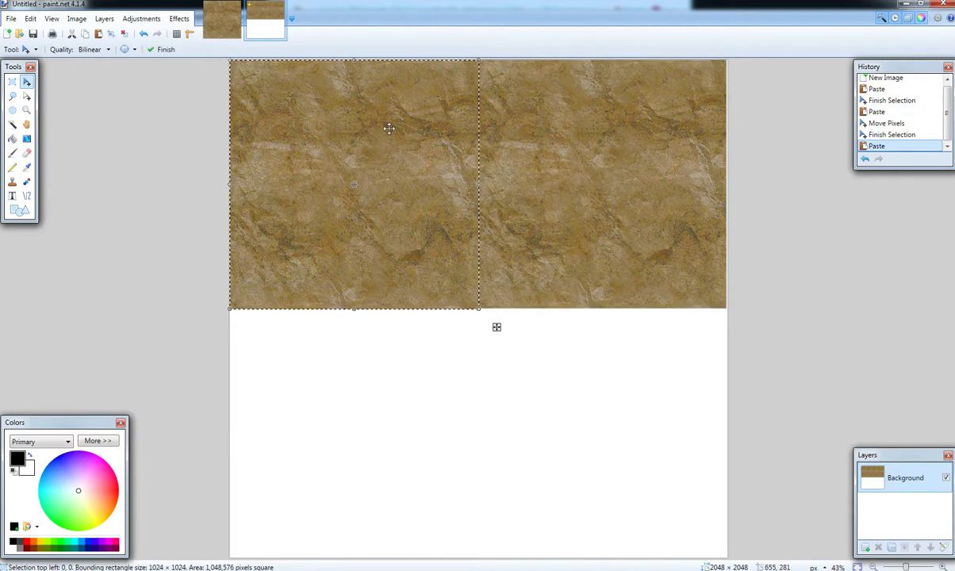
left_click_drag(388, 128, 391, 378)
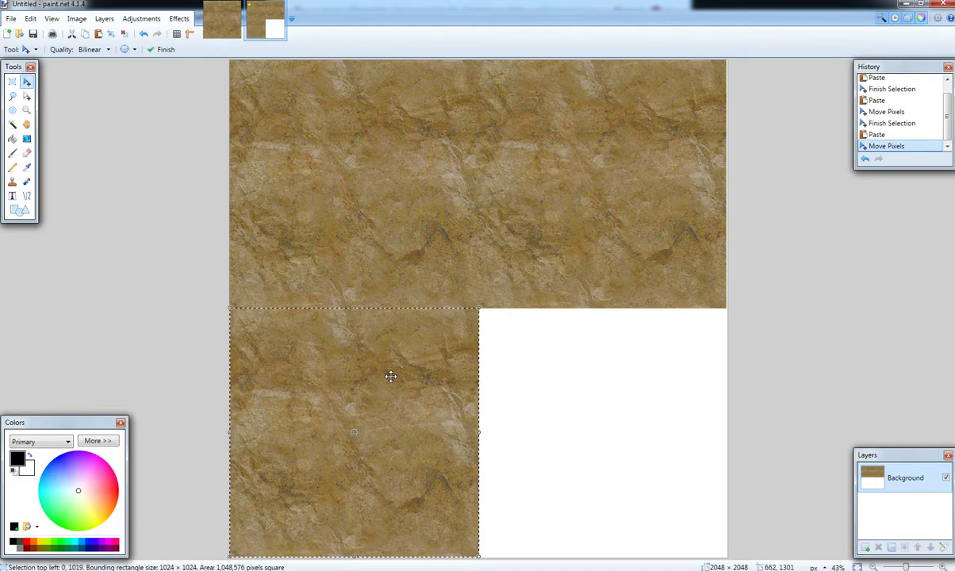
key("ctrl+v")
left_click_drag(387, 209, 638, 456)
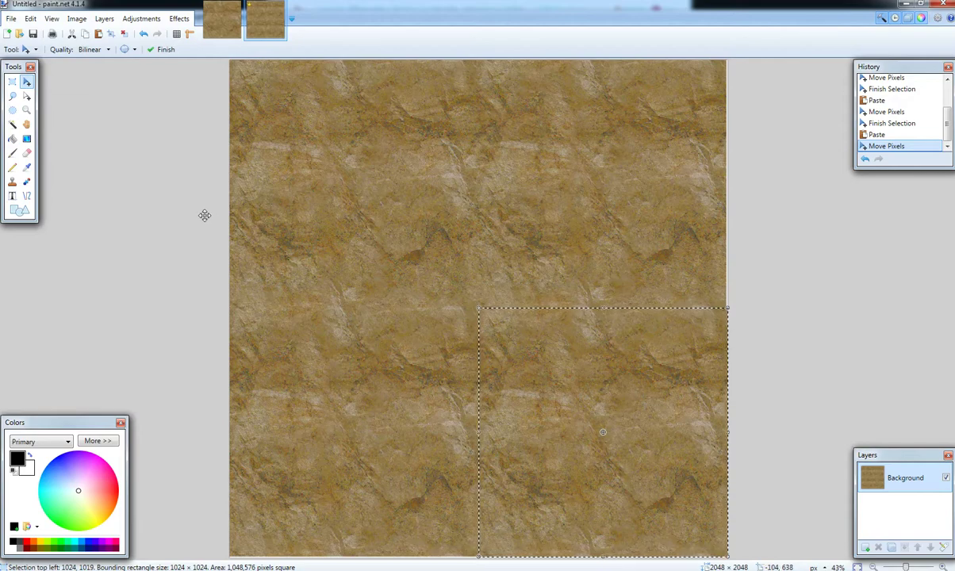
left_click(11, 82)
key("ctrl+d")
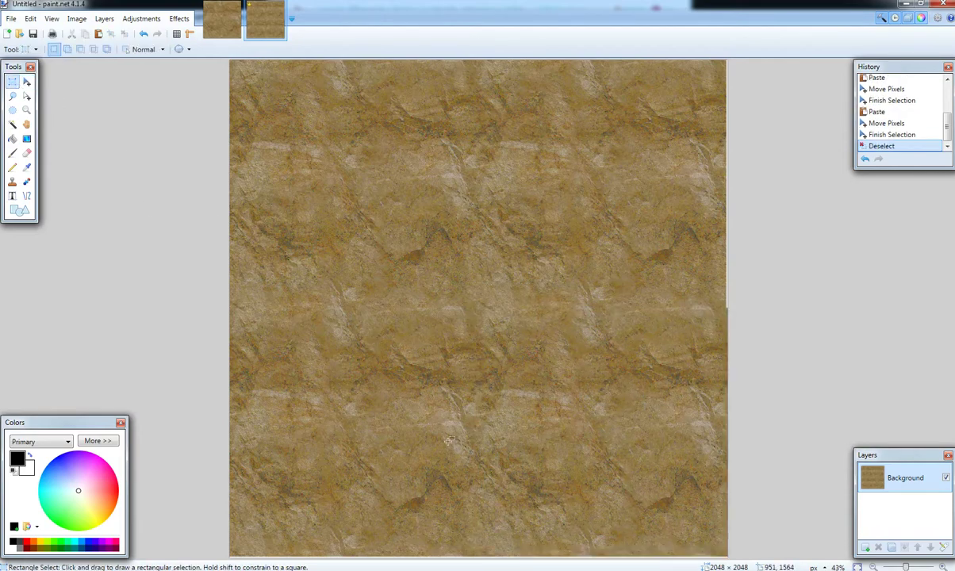
- Paste the cliff texture into a new 1024 × 1024 pixel image and rotate it 90° clockwise
left_click(12, 18)
left_click(29, 34)
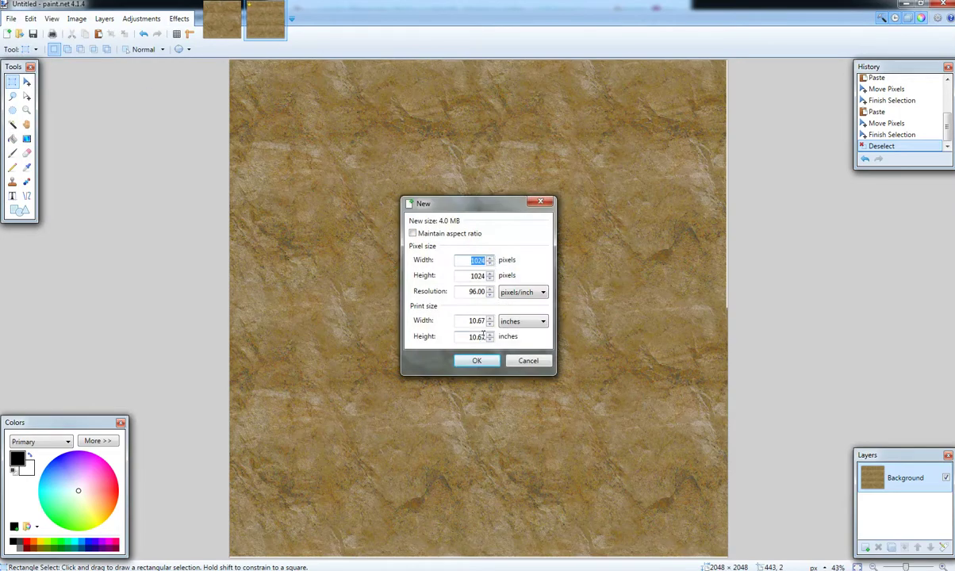
left_click(477, 361)
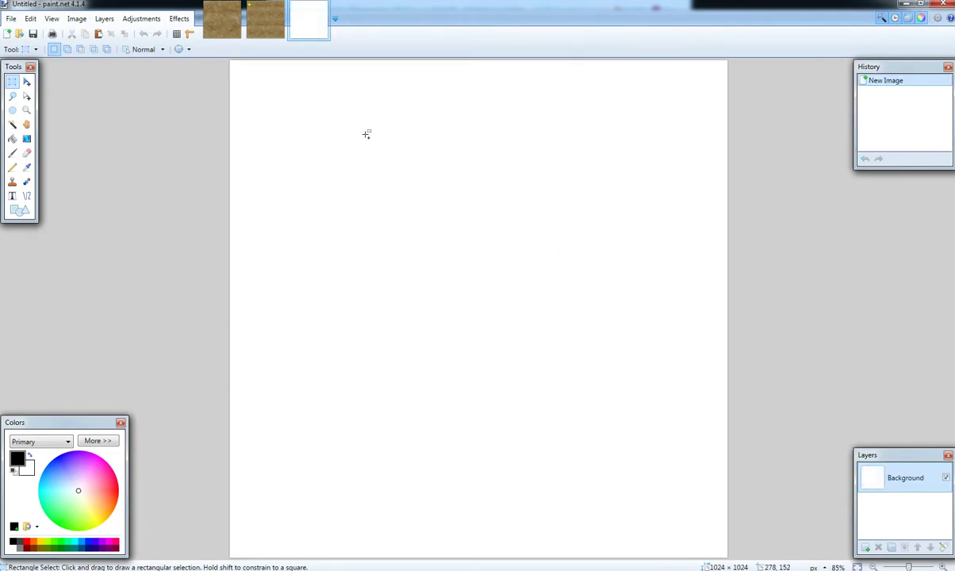
key("ctrl+v")
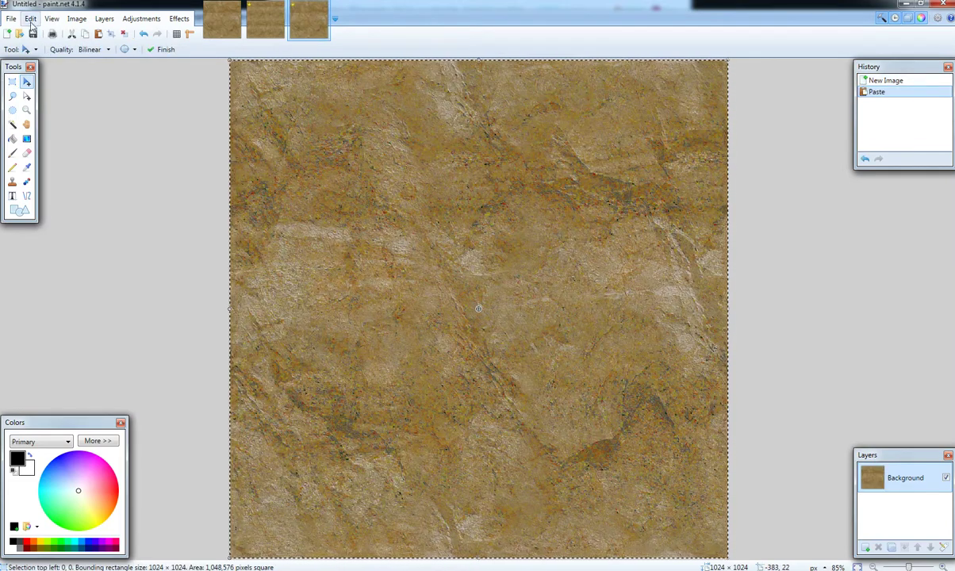
left_click(77, 18)
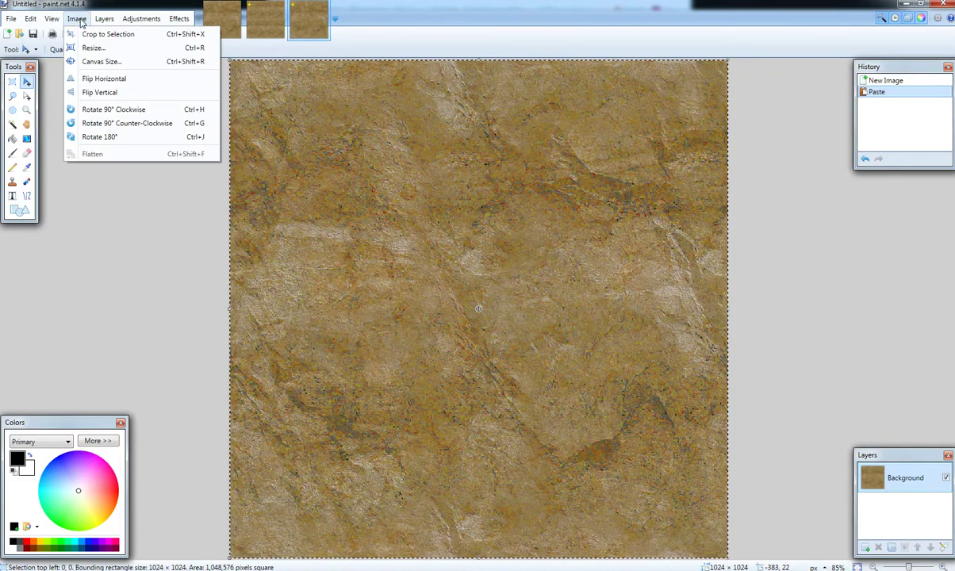
left_click(108, 111)
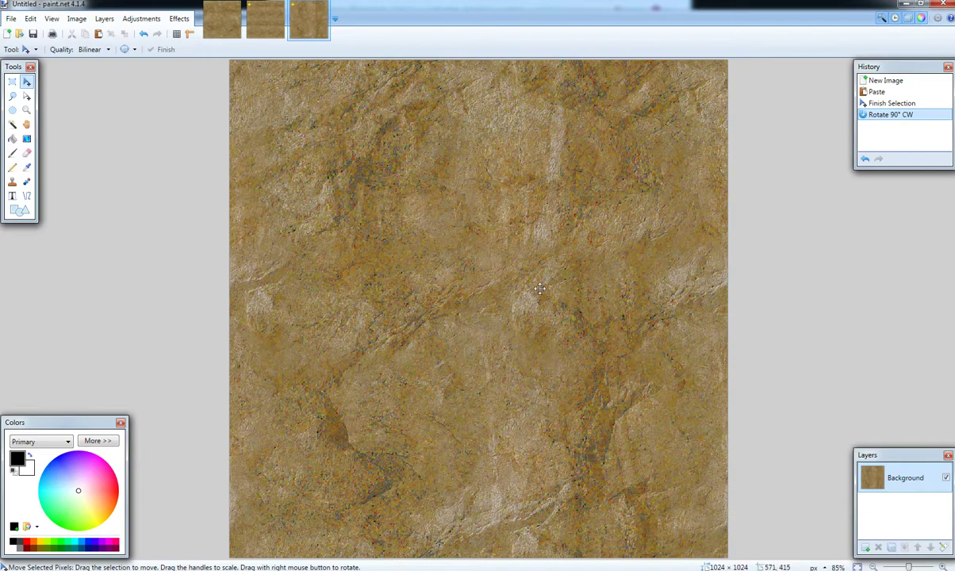
- Select the whole rotated texture and copy it
left_click(278, 30)
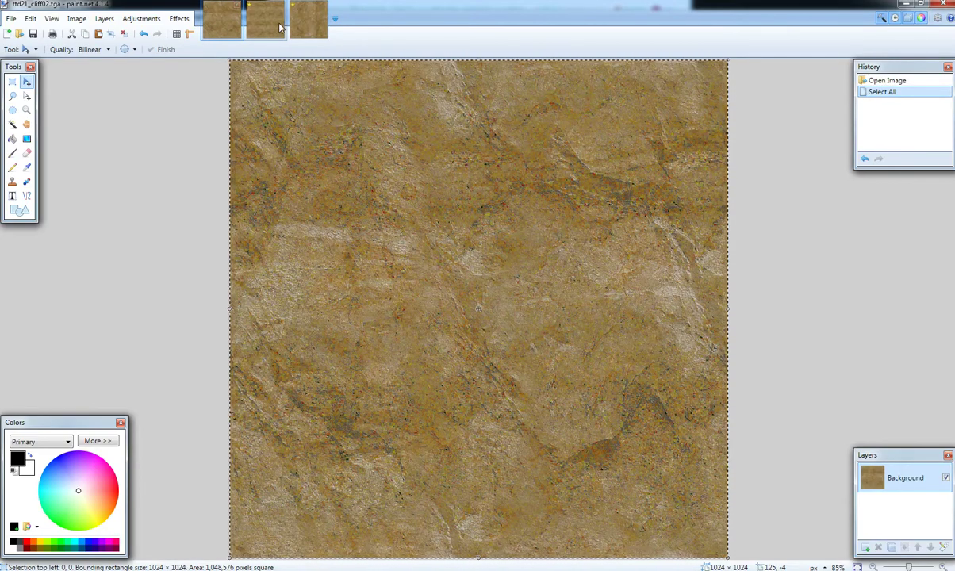
left_click(308, 19)
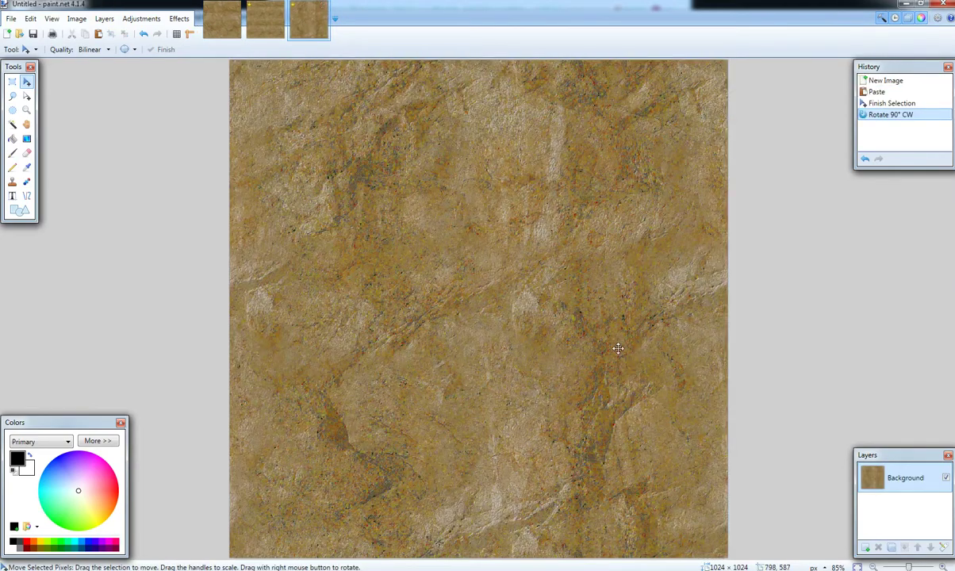
left_click(30, 18)
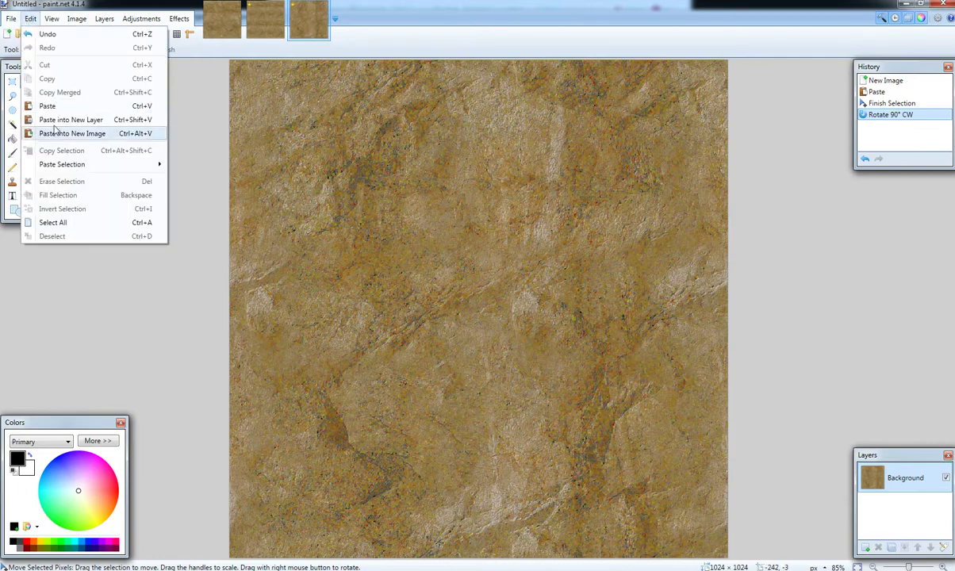
left_click(69, 226)
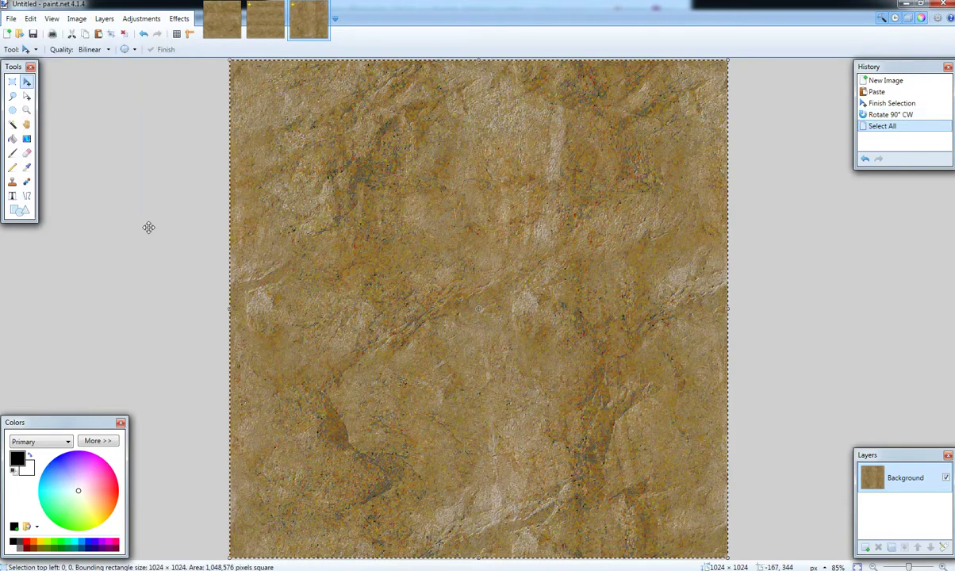
- Paste the rotated texture over the upper-left tile of the 2048 × 2048 image and clear the selection
left_click(259, 30)
key("ctrl+v")
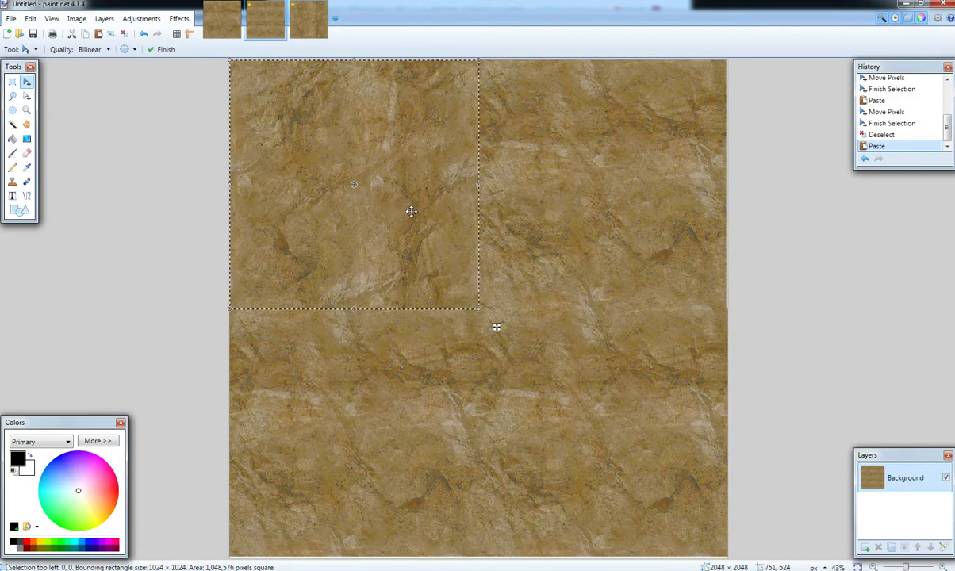
left_click(142, 245)
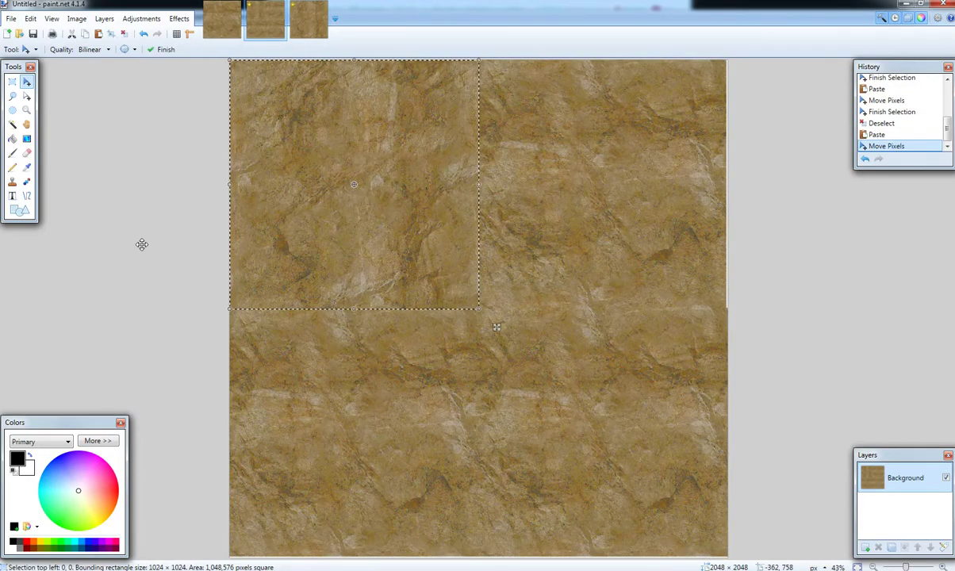
key("s")
key("ctrl+d")
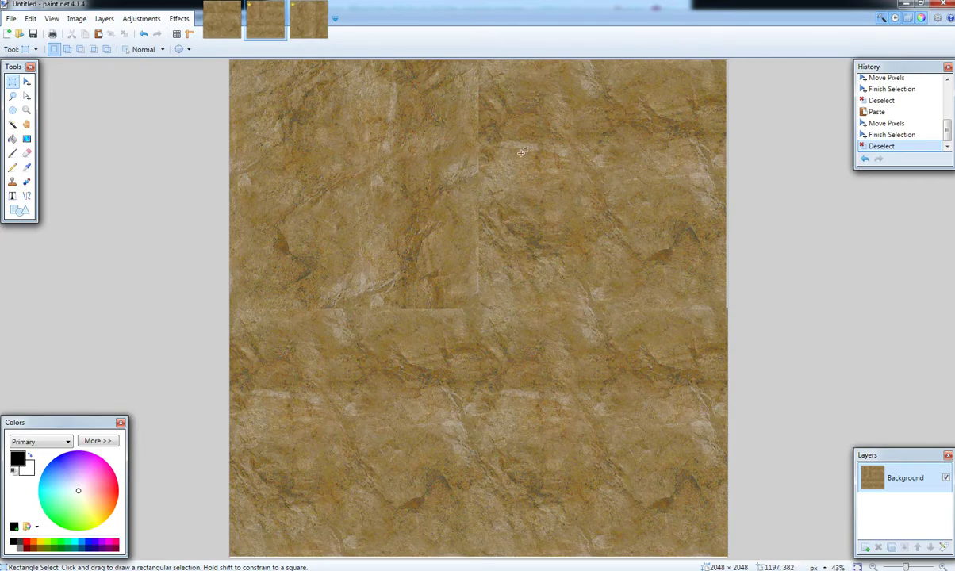
- In ttd21_cliff02.tga, clear the selection and paste the rotated texture onto a new layer, with the Layers window made taller
left_click(223, 20)
key("ctrl+d")
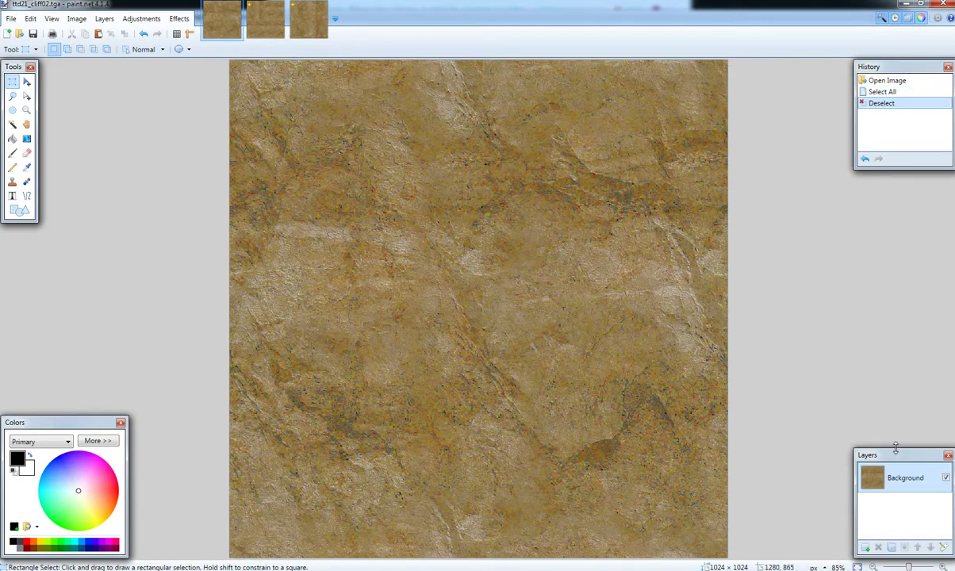
left_click_drag(896, 449, 894, 296)
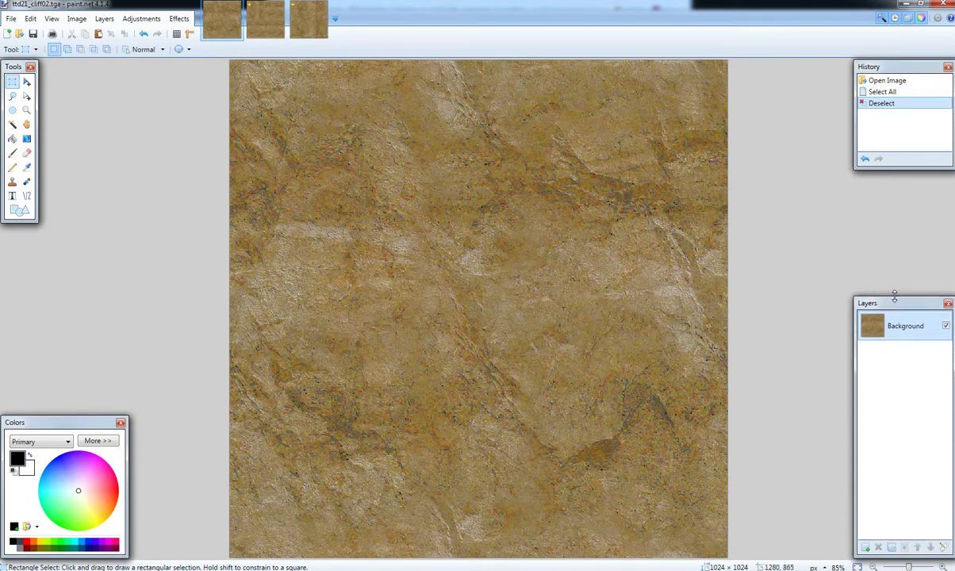
left_click(866, 547)
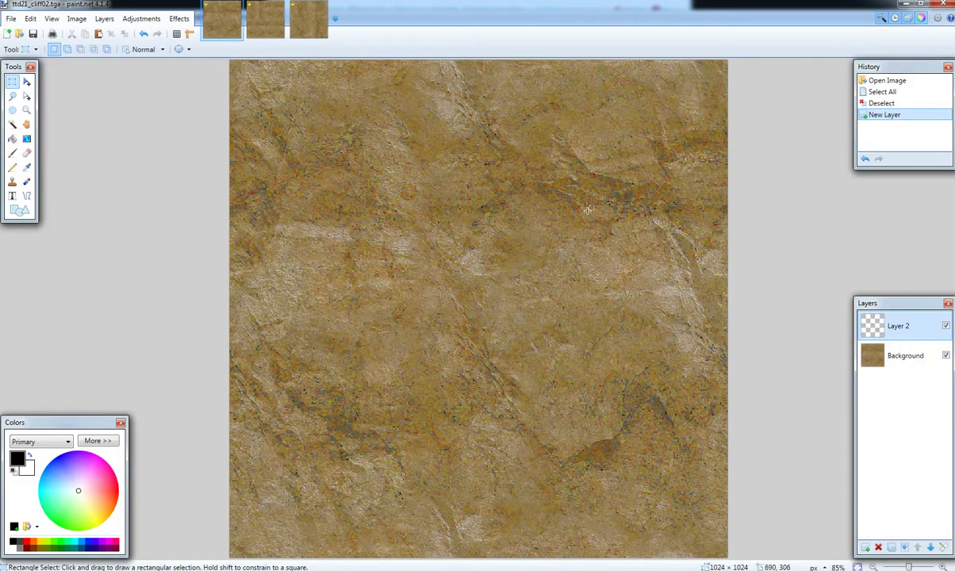
key("ctrl+v")
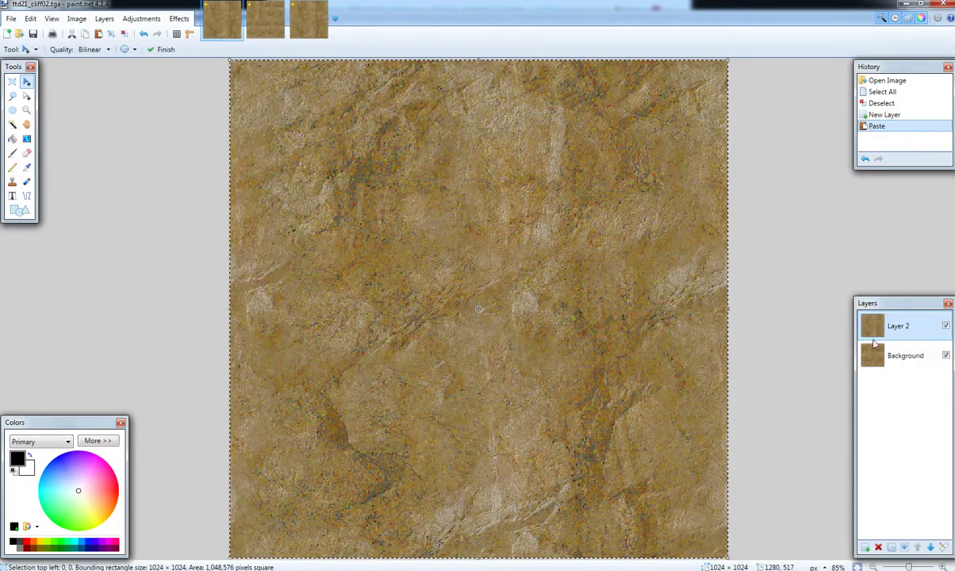
- Switch Layer 2's visibility off and on several times to compare it with the Background, leaving it hidden
left_click(946, 326)
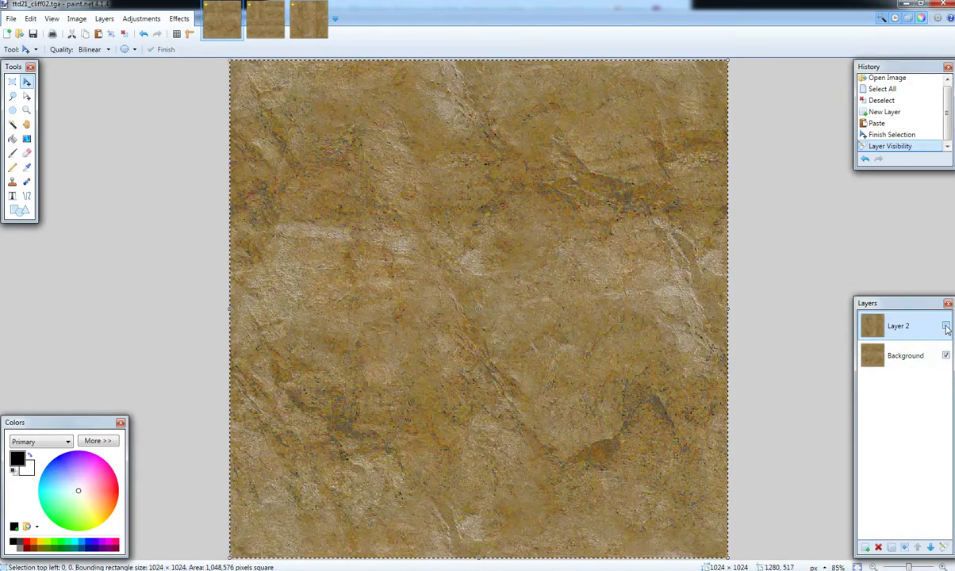
left_click(946, 326)
left_click(946, 327)
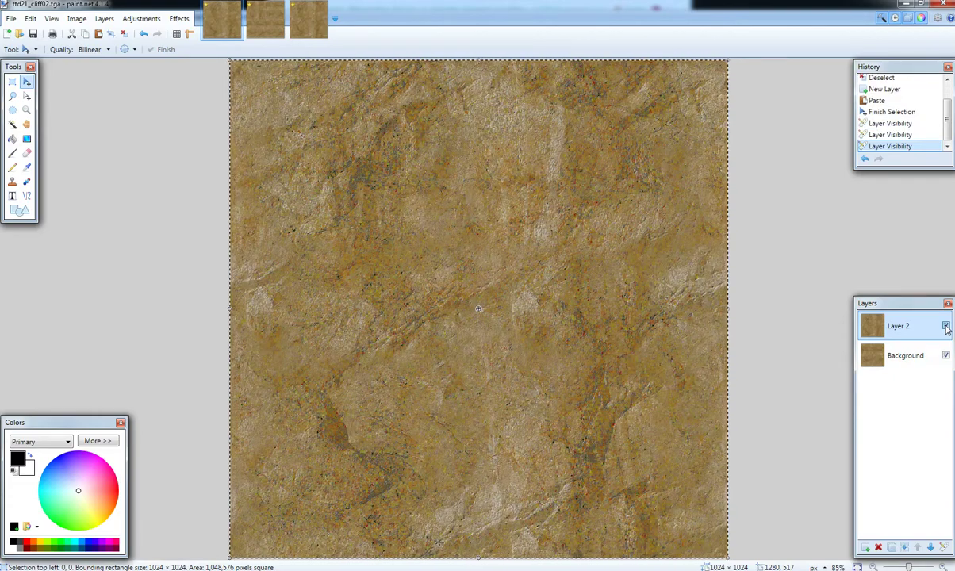
left_click(946, 326)
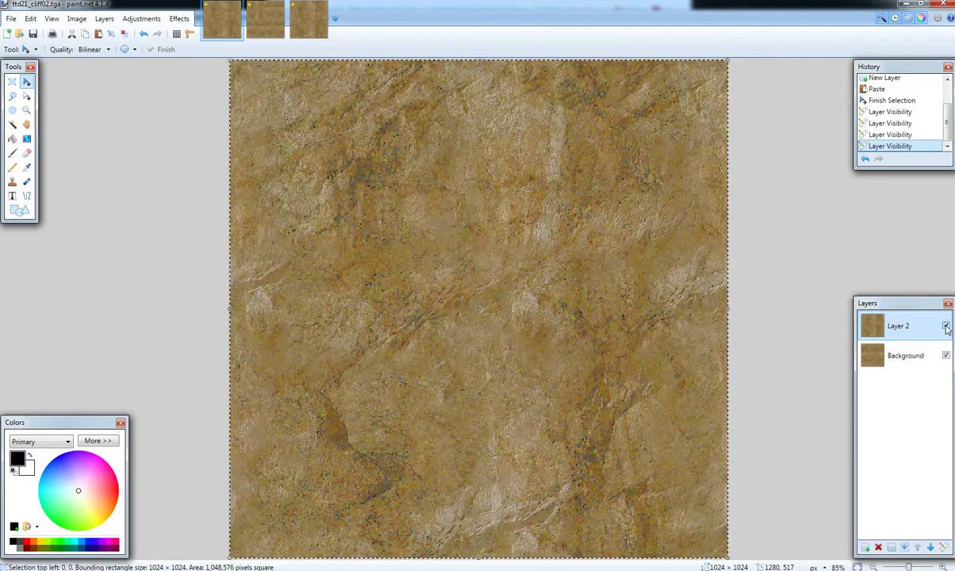
left_click(946, 326)
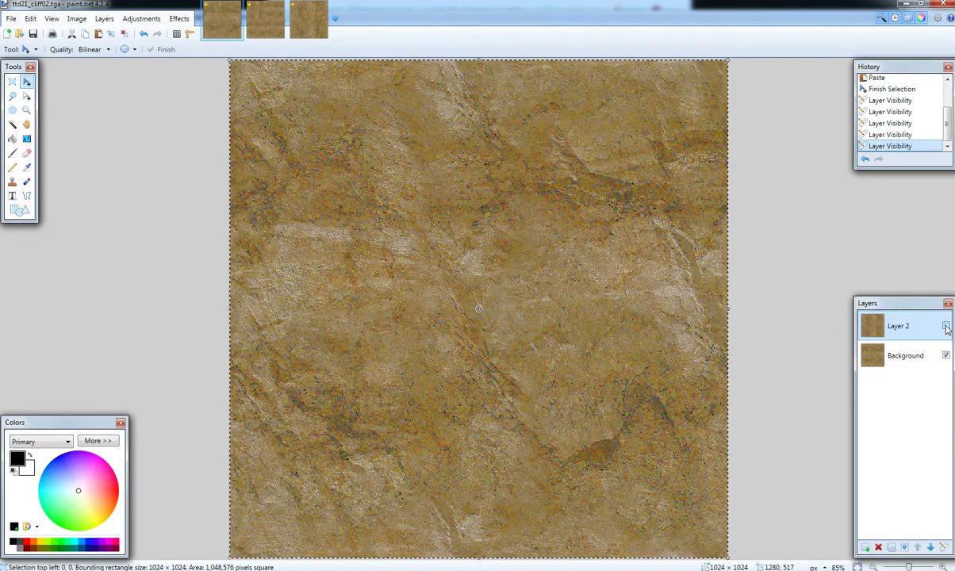
- Toggle Layer 2's visibility repeatedly to compare its edges with the Background, leaving Layer 2 shown
left_click(946, 326)
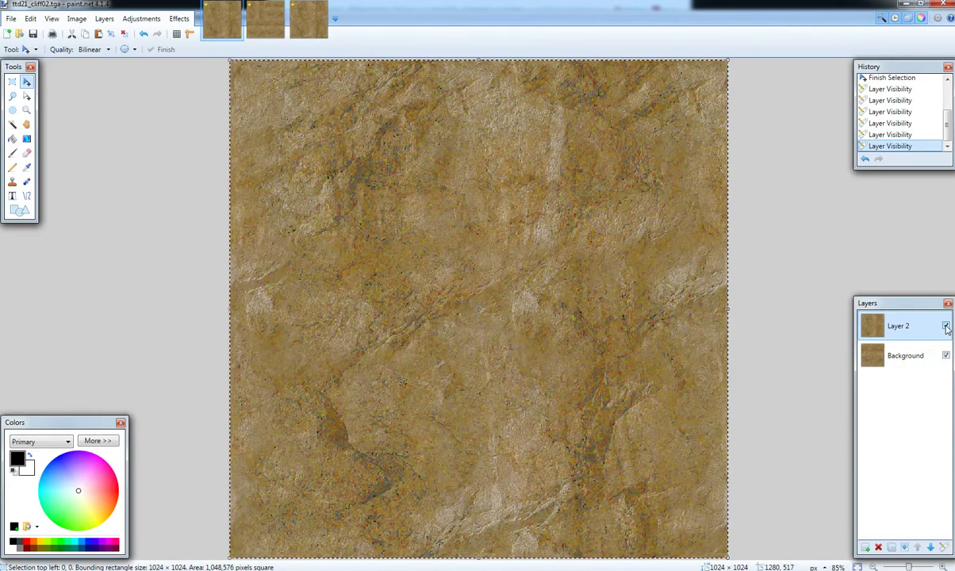
left_click(946, 326)
left_click(946, 326)
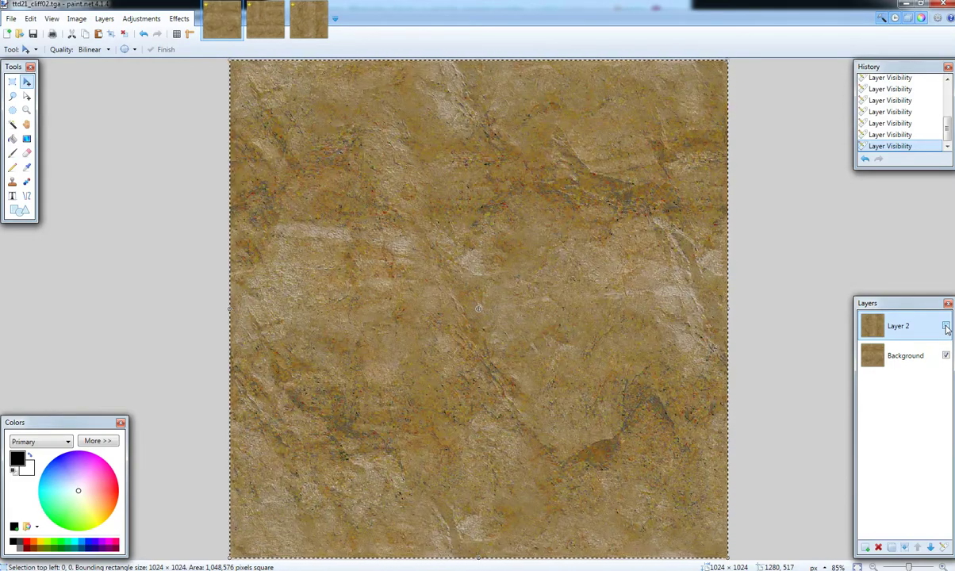
left_click(946, 326)
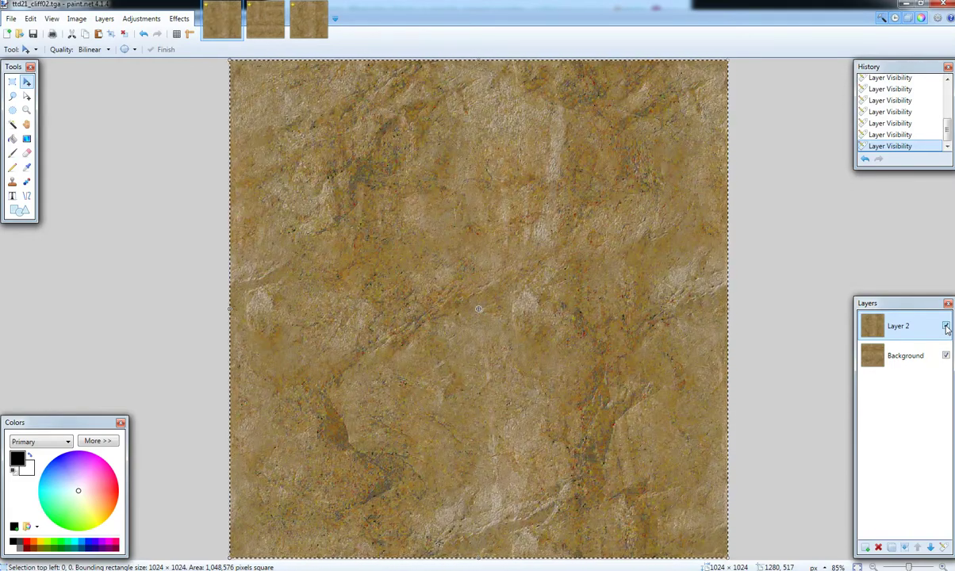
left_click(946, 326)
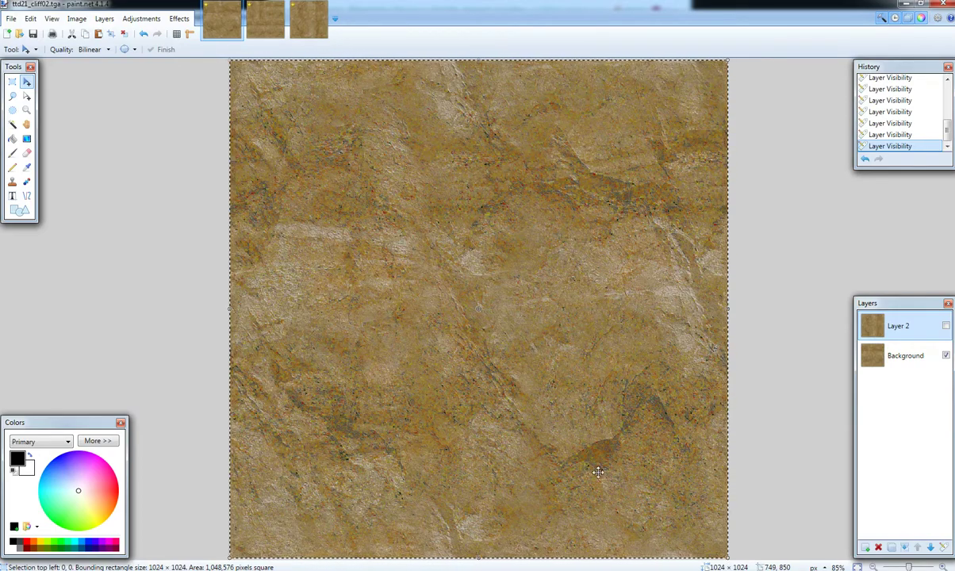
left_click(946, 326)
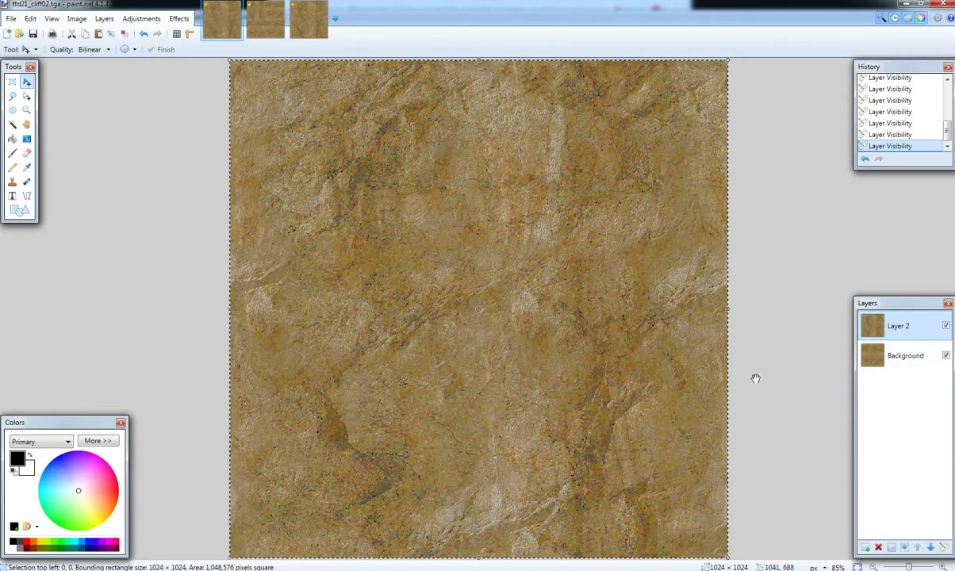
left_click(946, 327)
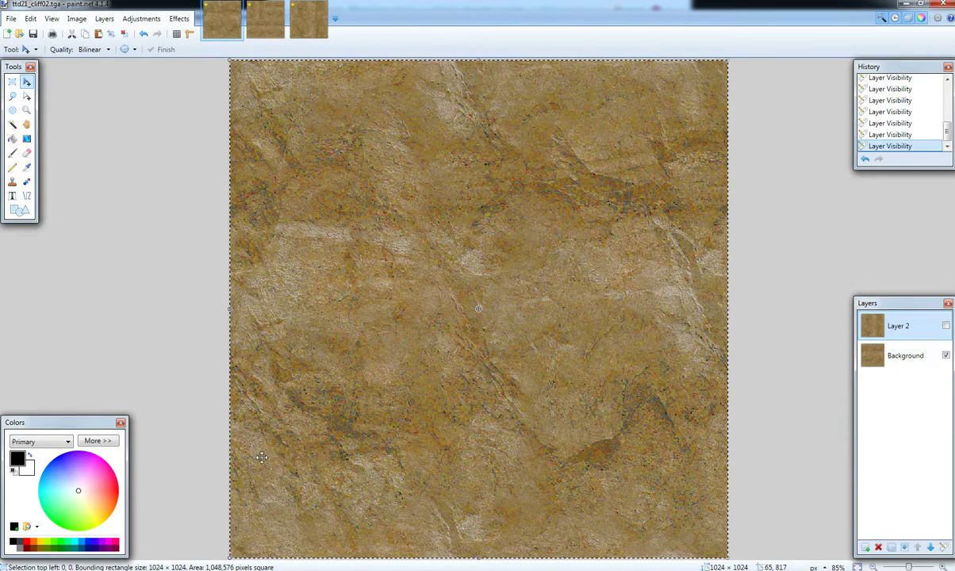
left_click(946, 327)
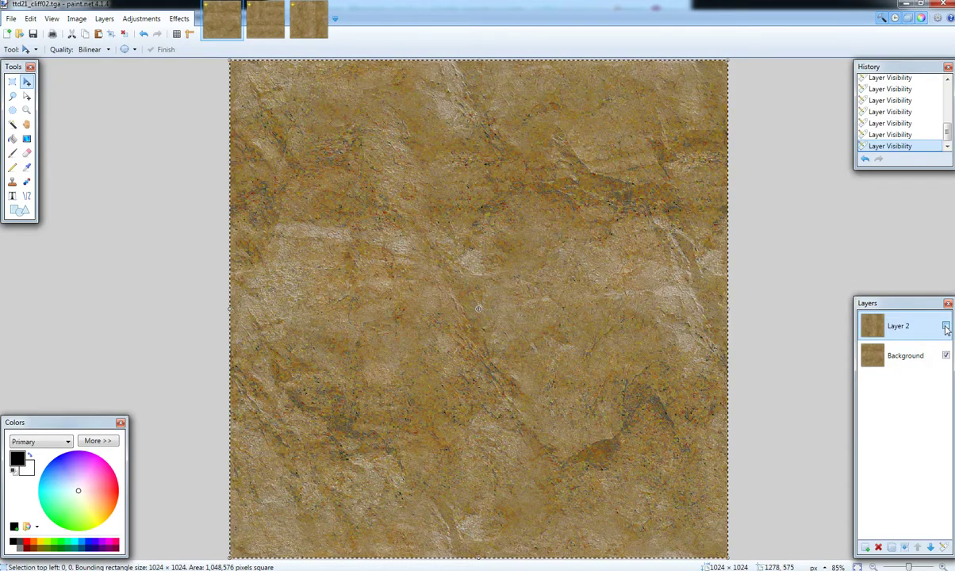
left_click(946, 327)
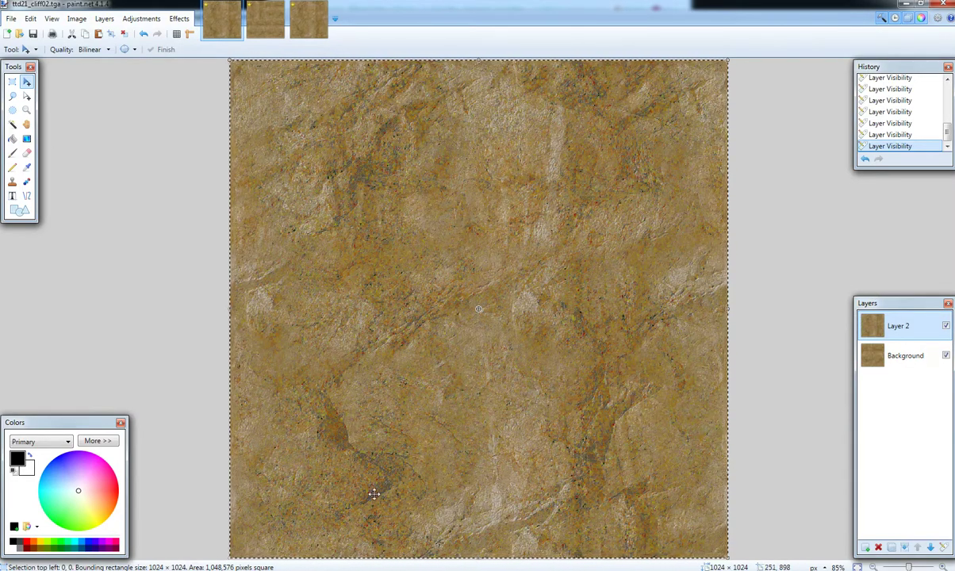
- Clear the selection and set the Eraser's brush width to 50
left_click(26, 154)
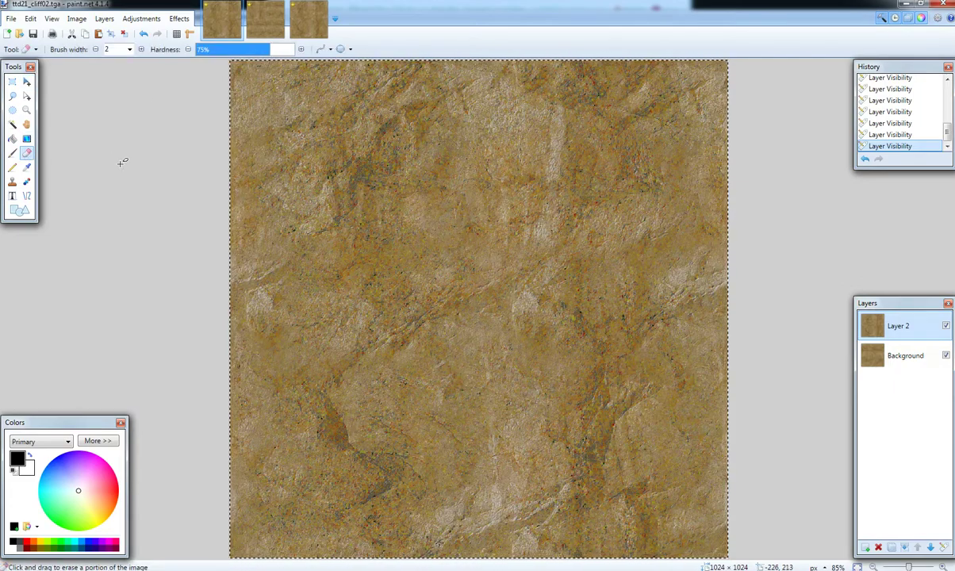
left_click(12, 83)
left_click(118, 117)
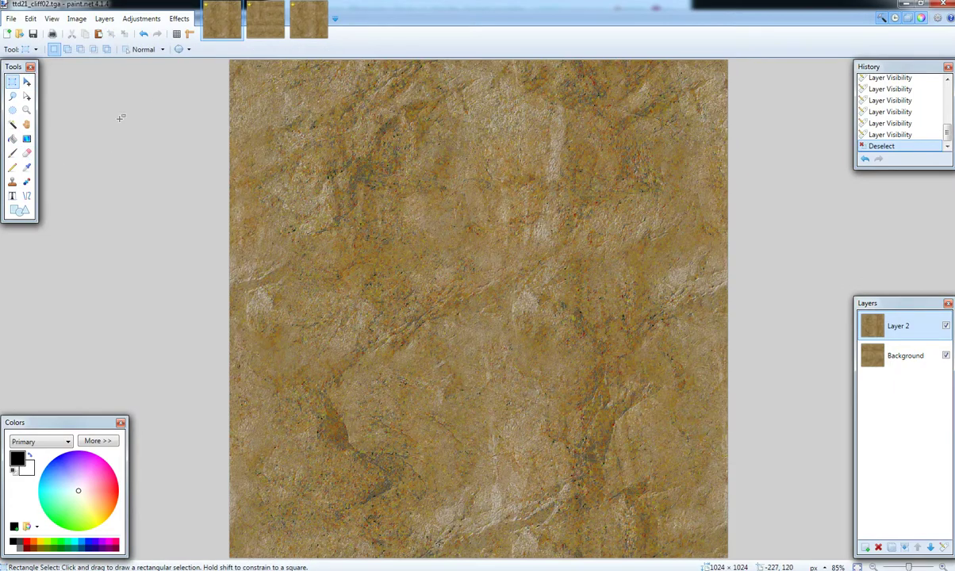
left_click(27, 154)
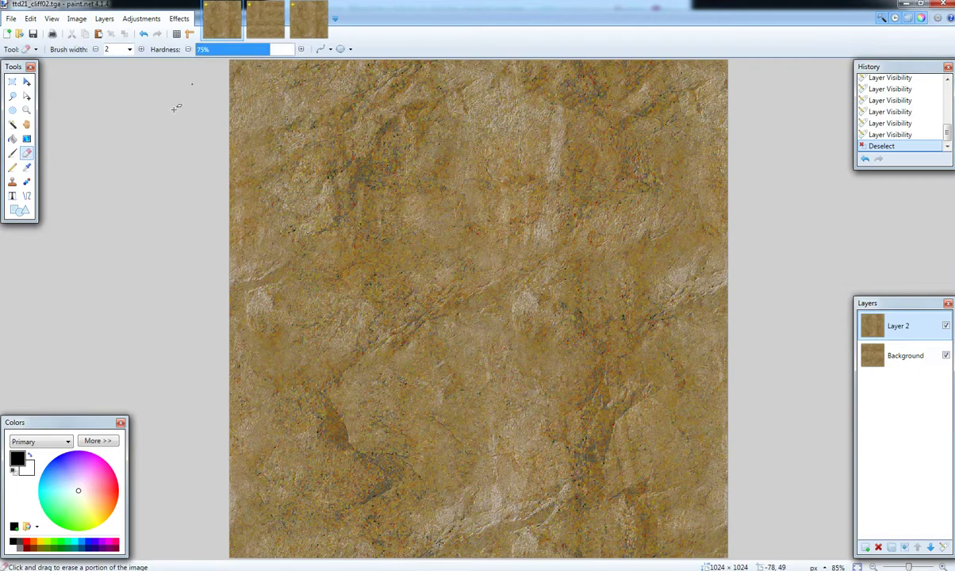
left_click(129, 49)
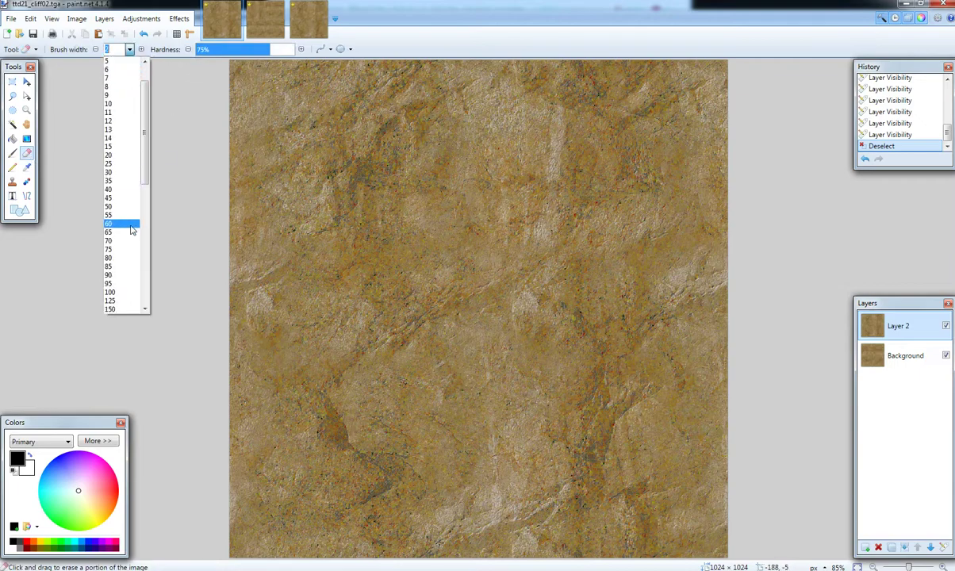
left_click(111, 207)
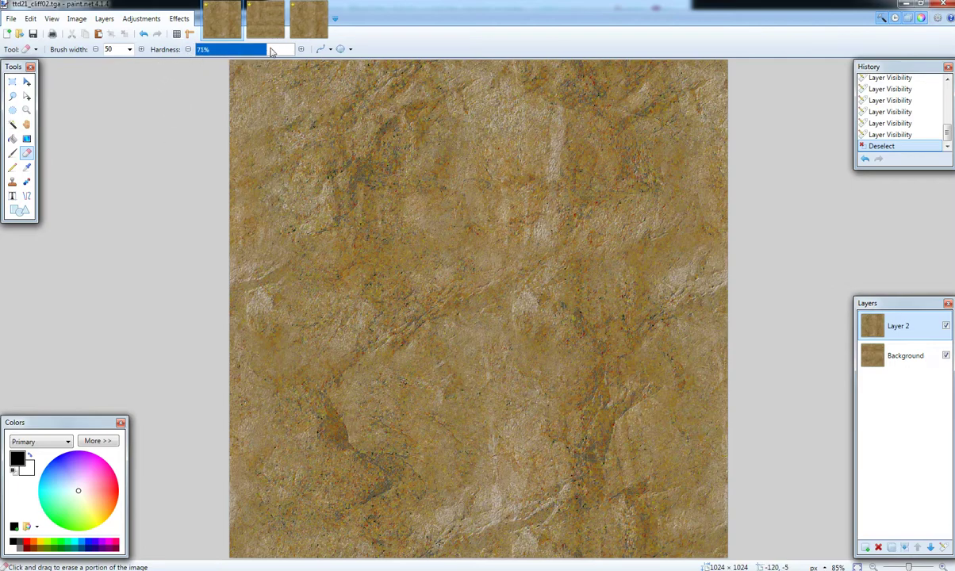
- Erase a curved stroke inward from Layer 2's left edge at 27% hardness and hide the Background layer
left_click_drag(271, 50, 220, 92)
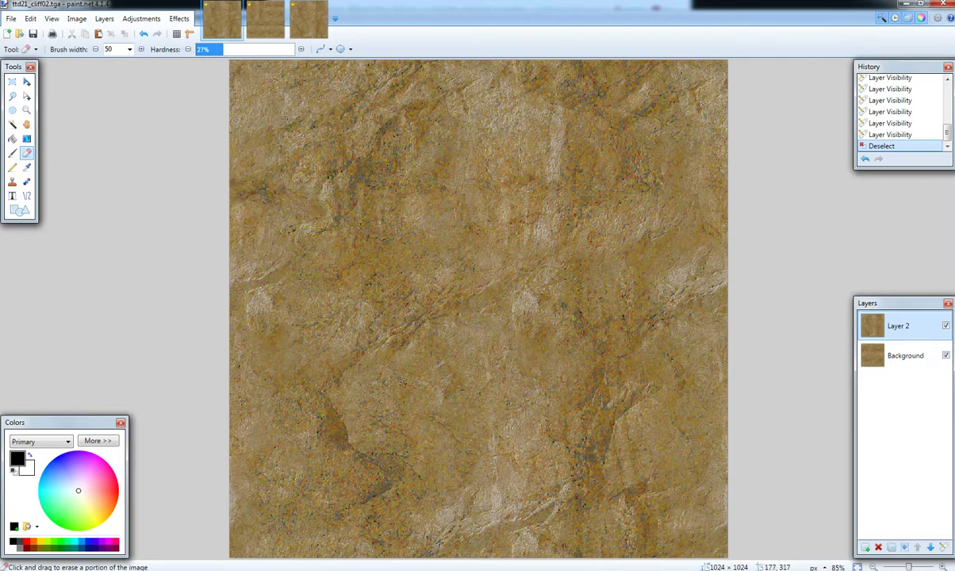
left_click(316, 215)
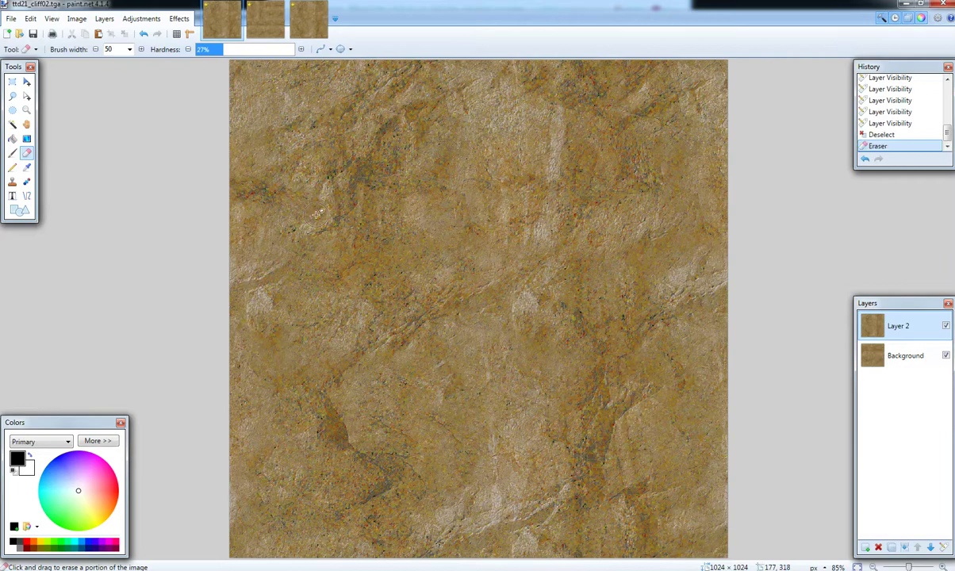
left_click(946, 356)
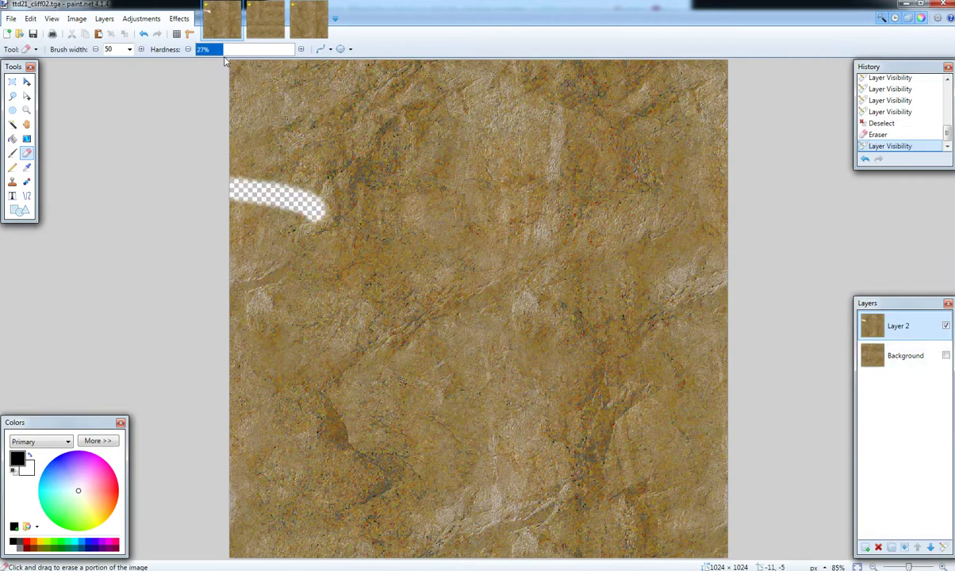
- Erase two more strokes above the first on Layer 2, one at minimal hardness and one at 100% hardness
left_click_drag(213, 51, 183, 53)
mouse_move(225, 125)
left_mouse_down()
mouse_move(317, 135)
mouse_move(379, 170)
left_mouse_up()
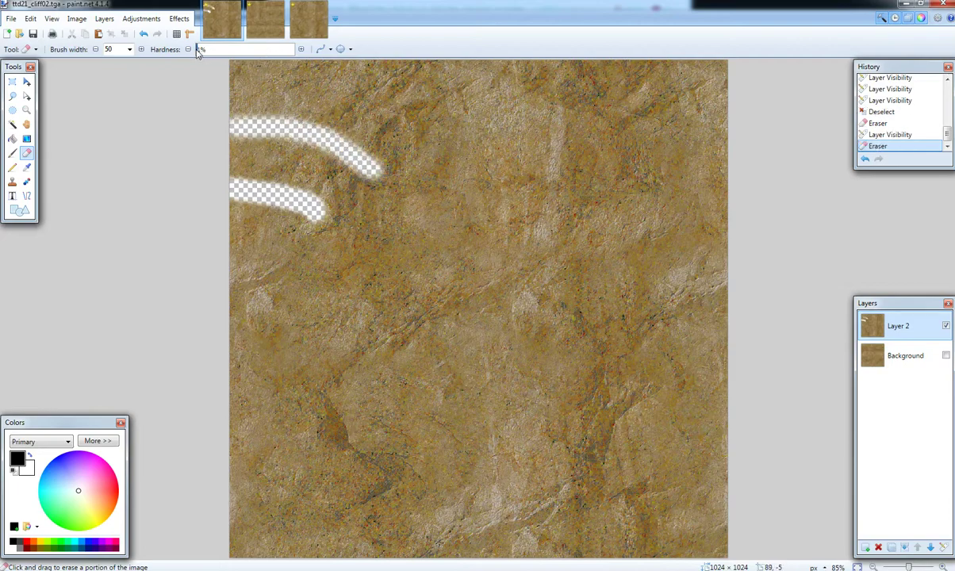
left_click_drag(199, 52, 290, 54)
left_click_drag(213, 81, 398, 101)
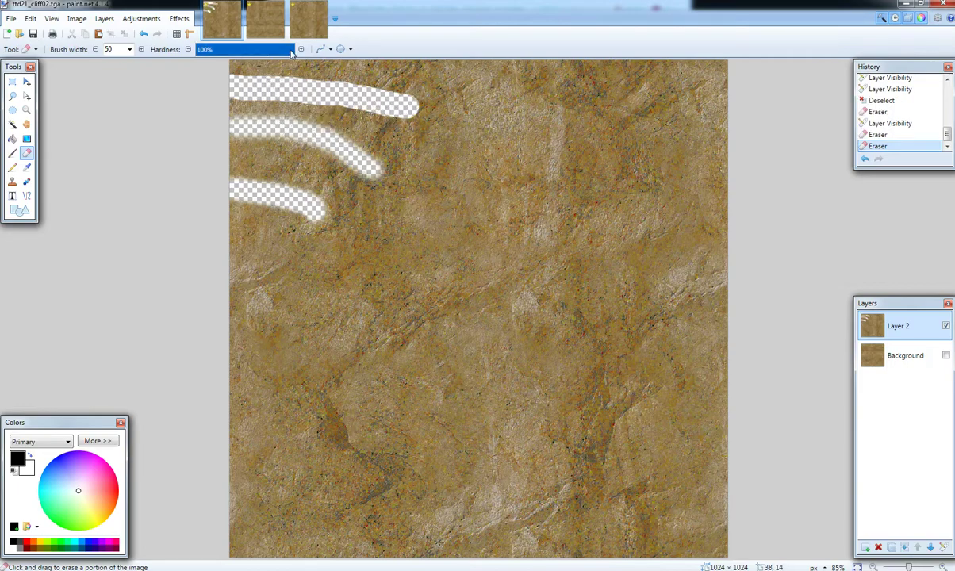
- Undo the three test eraser strokes and the hiding of the Background layer
left_click(145, 36)
left_click(145, 36)
left_click(144, 35)
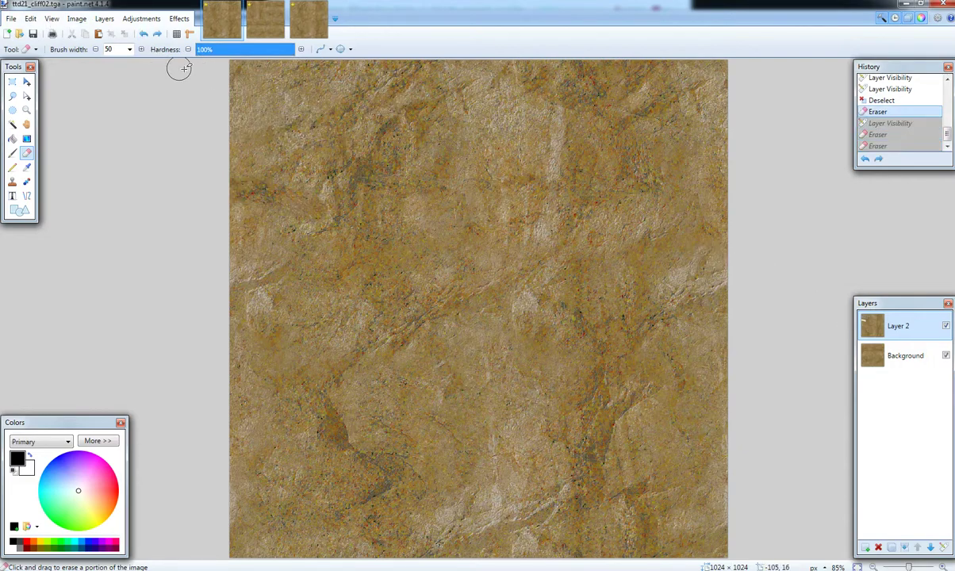
left_click(143, 35)
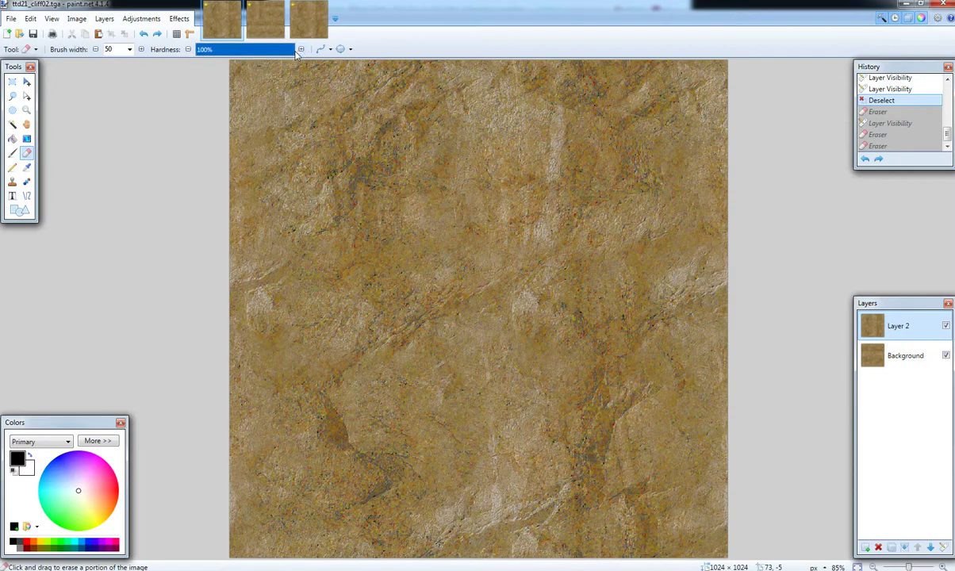
- Set the Eraser hardness to 0% and erase along the bottom edge of Layer 2, undoing the last two strokes
left_click_drag(288, 54, 186, 51)
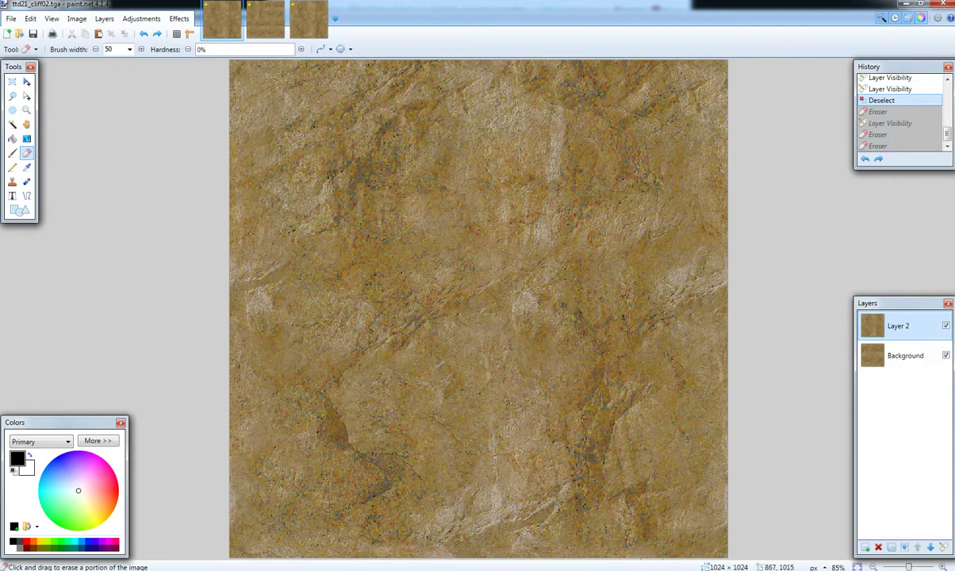
left_click_drag(669, 553, 688, 554)
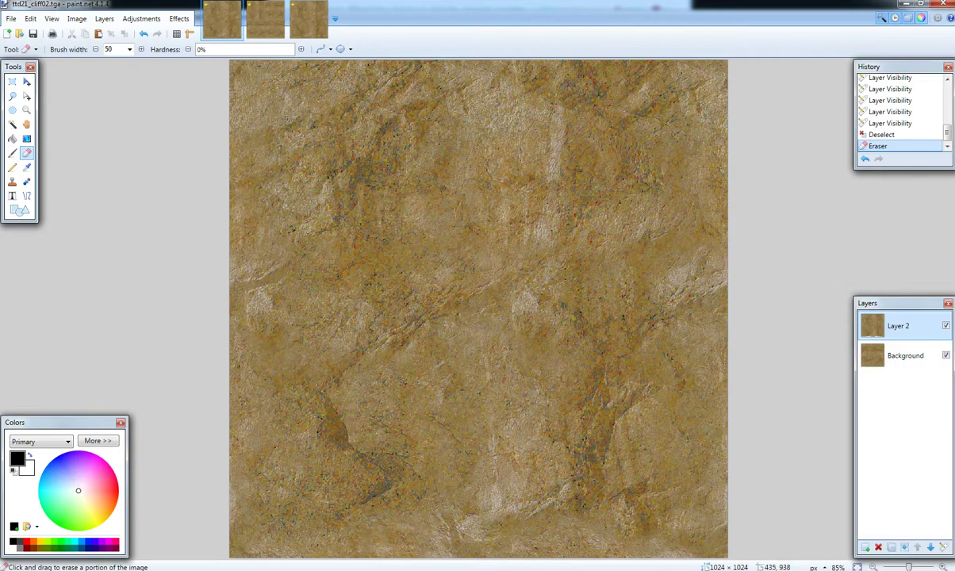
mouse_move(442, 516)
left_mouse_down()
mouse_move(477, 537)
mouse_move(515, 514)
mouse_move(546, 518)
mouse_move(493, 481)
mouse_move(474, 491)
left_mouse_up()
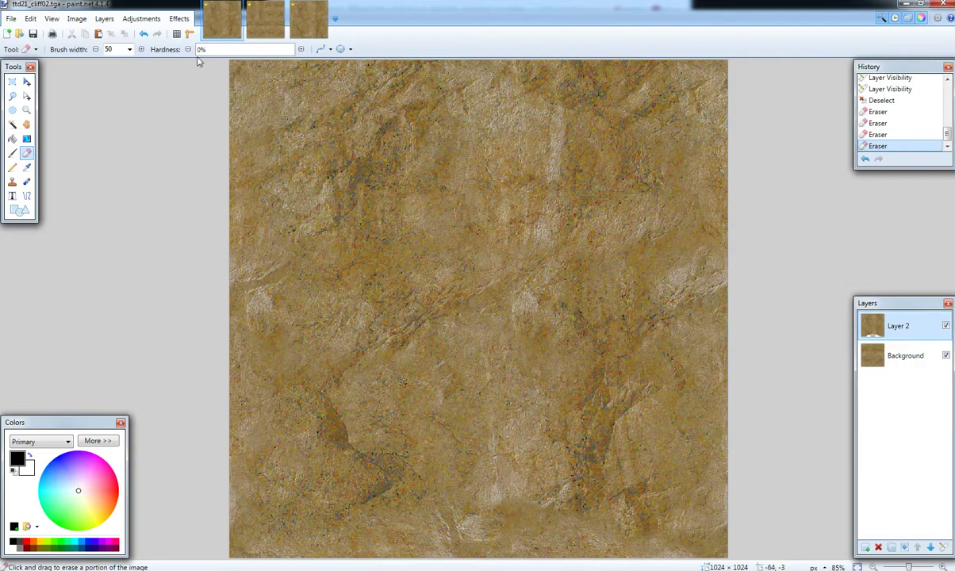
left_click(145, 34)
left_click(145, 34)
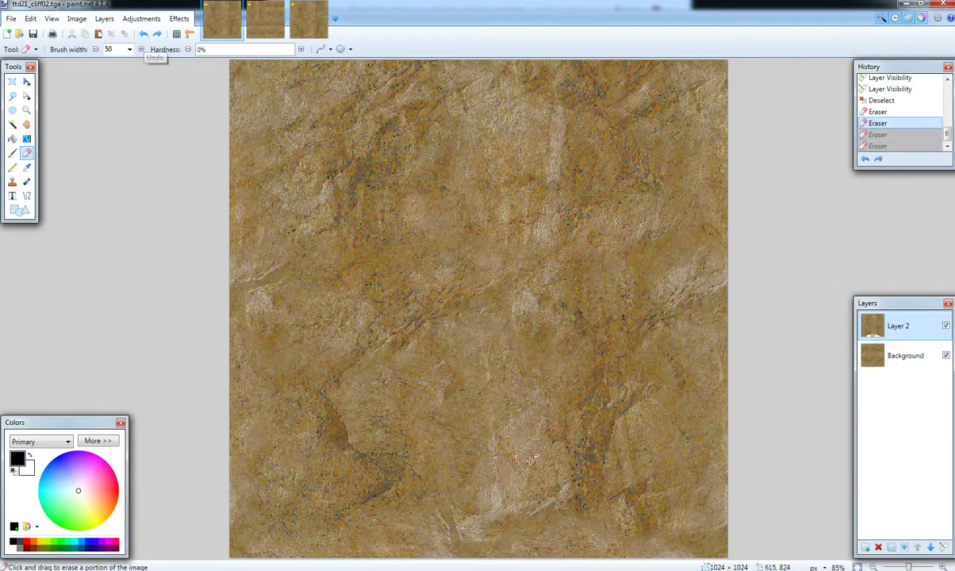
- Extend the erased strip along Layer 2's bottom edge out to both lower corners
left_click(637, 543)
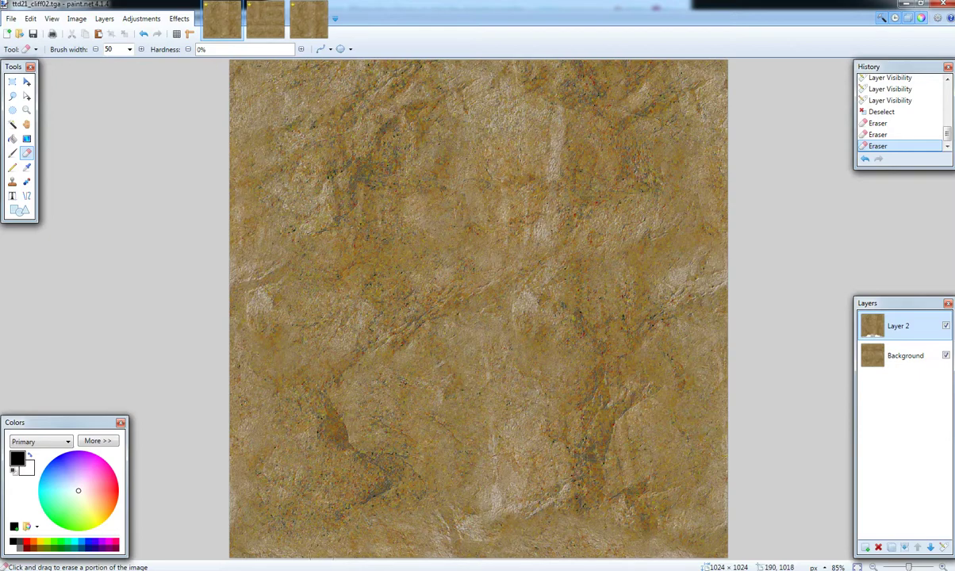
left_click_drag(249, 563, 292, 570)
left_click_drag(714, 562, 722, 562)
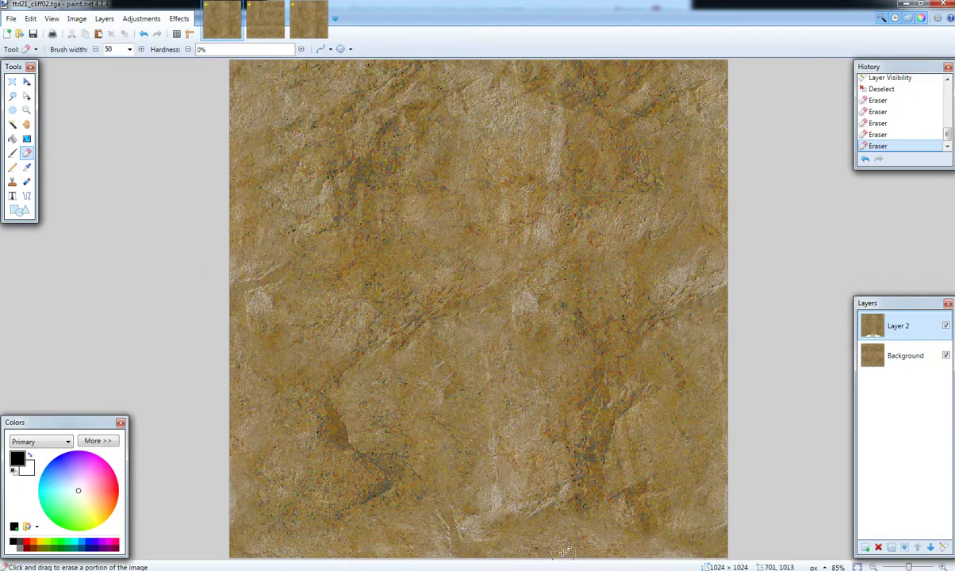
- Toggle the Background's visibility to inspect the erased bottom edge of Layer 2, leaving the Background shown
left_click(73, 22)
mouse_move(55, 22)
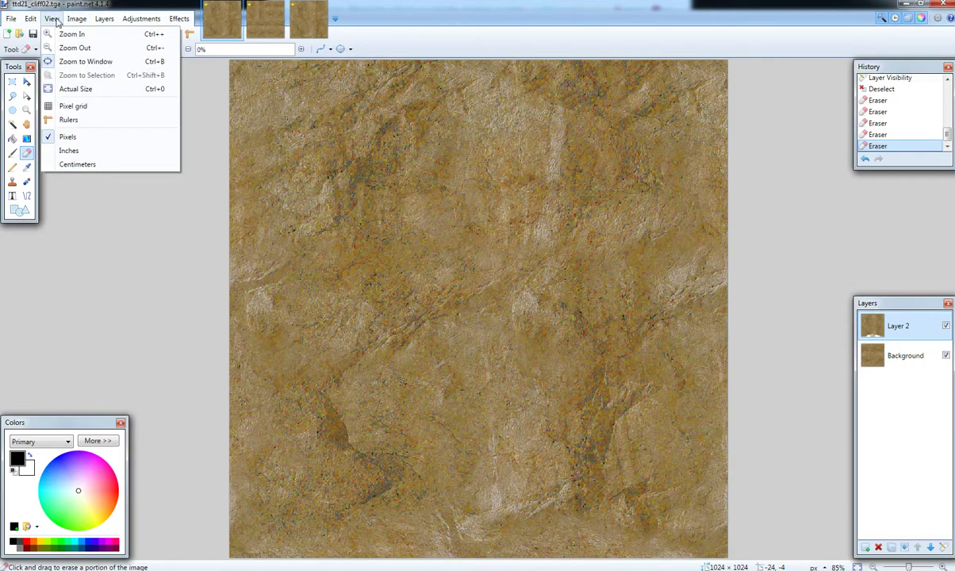
mouse_move(101, 22)
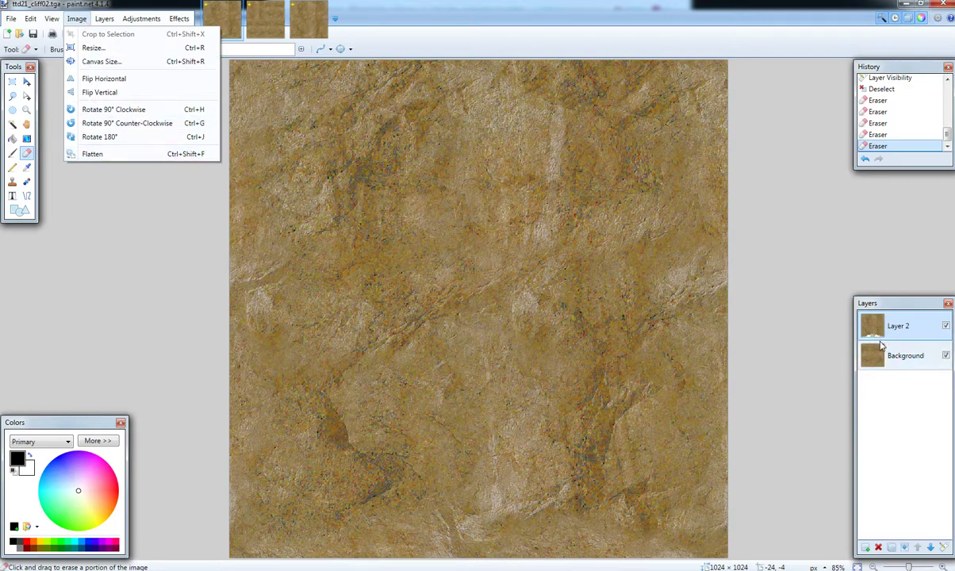
left_click(947, 356)
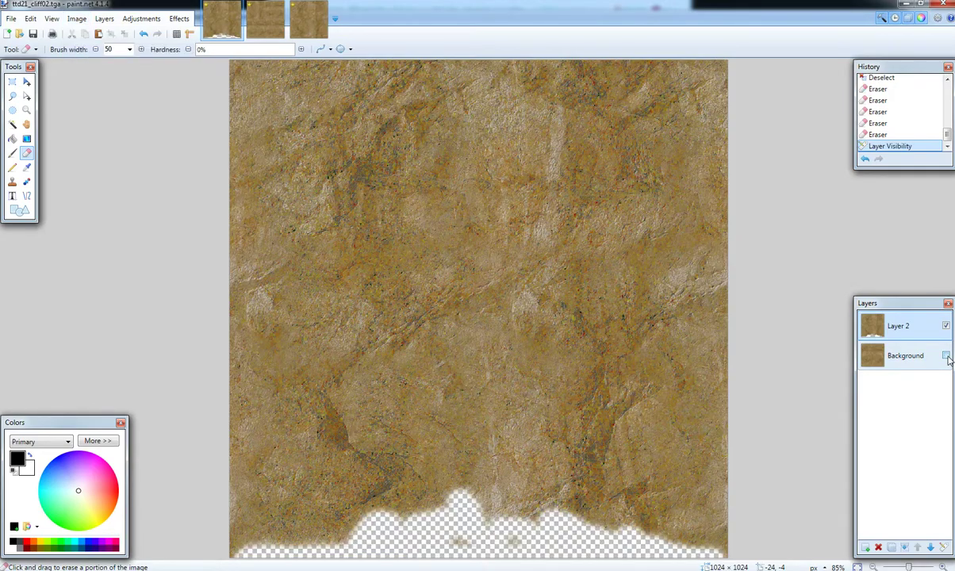
left_click(947, 356)
left_click(947, 356)
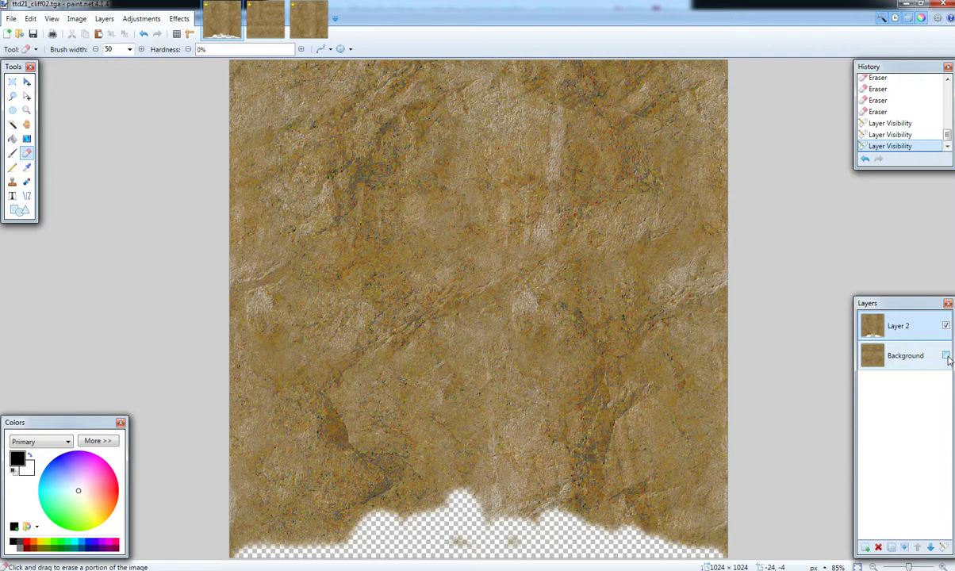
left_click(947, 357)
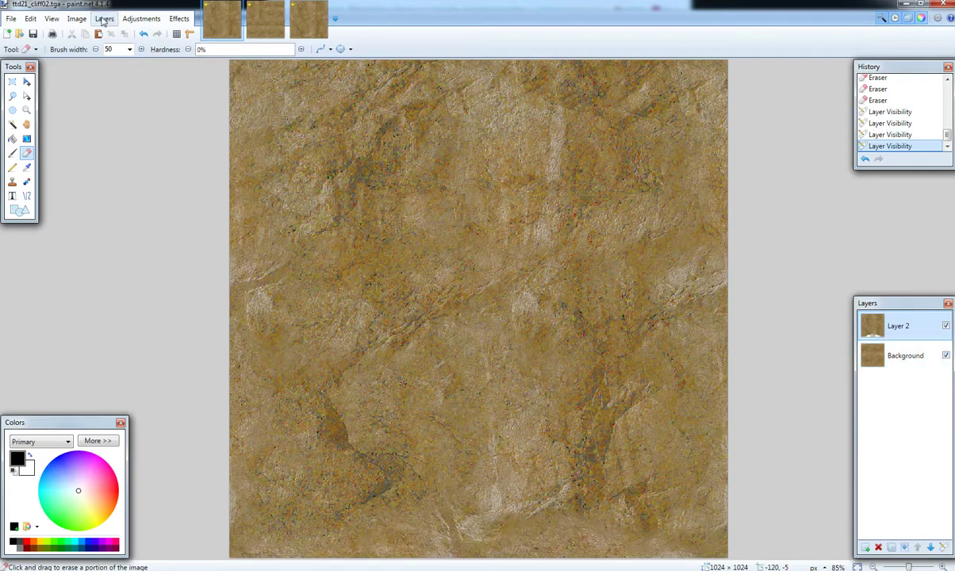
- Flatten the image into a single layer and select the whole image
left_click(76, 18)
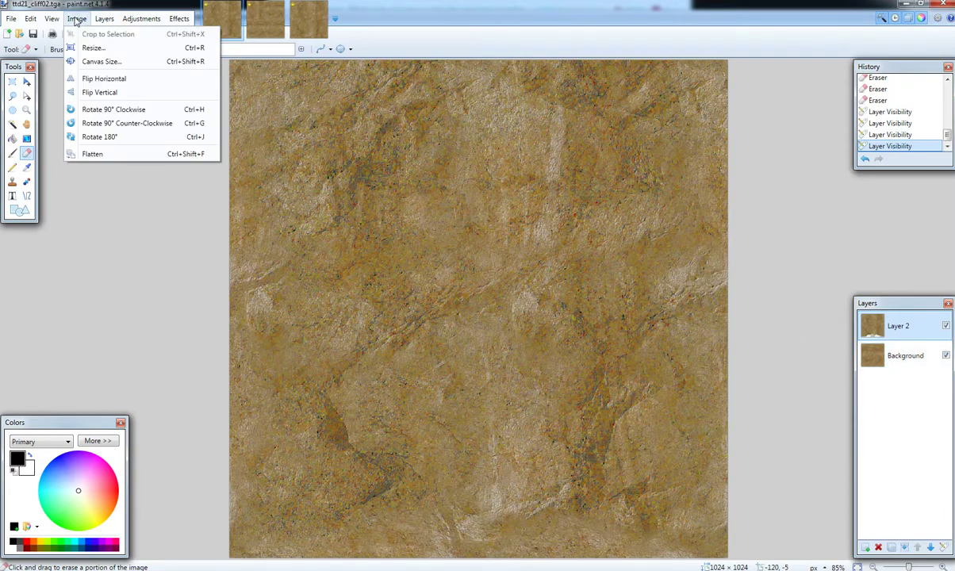
left_click(93, 154)
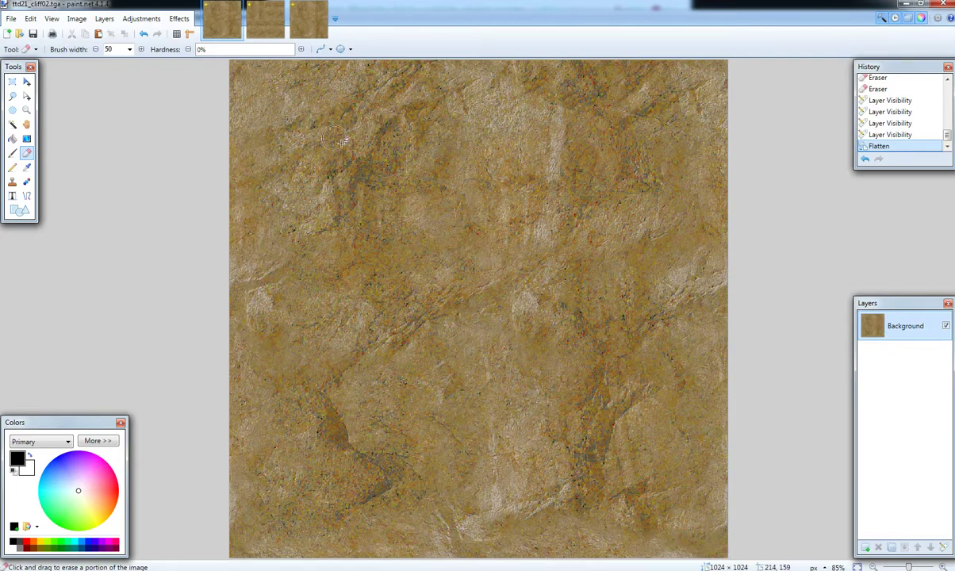
left_click(11, 24)
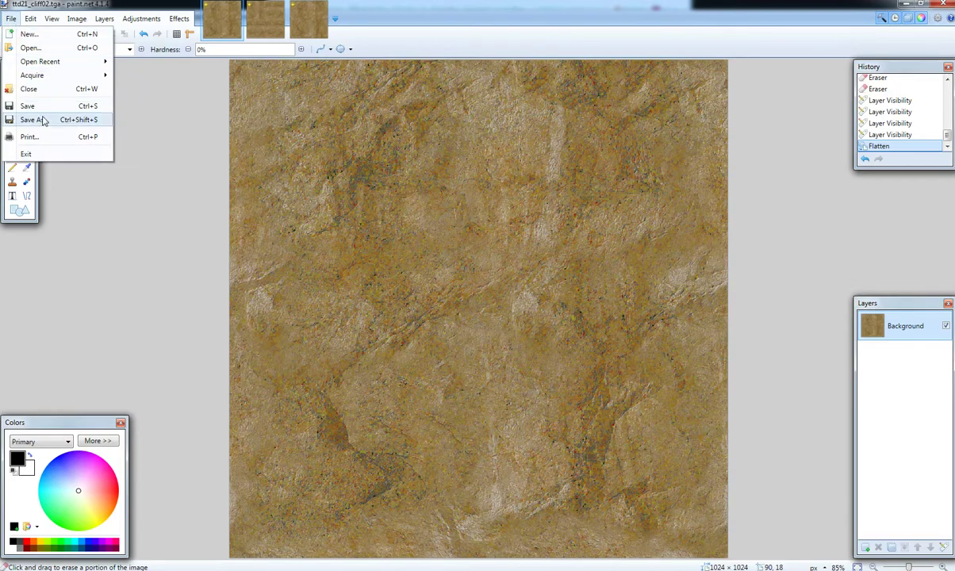
mouse_move(31, 19)
left_click(53, 222)
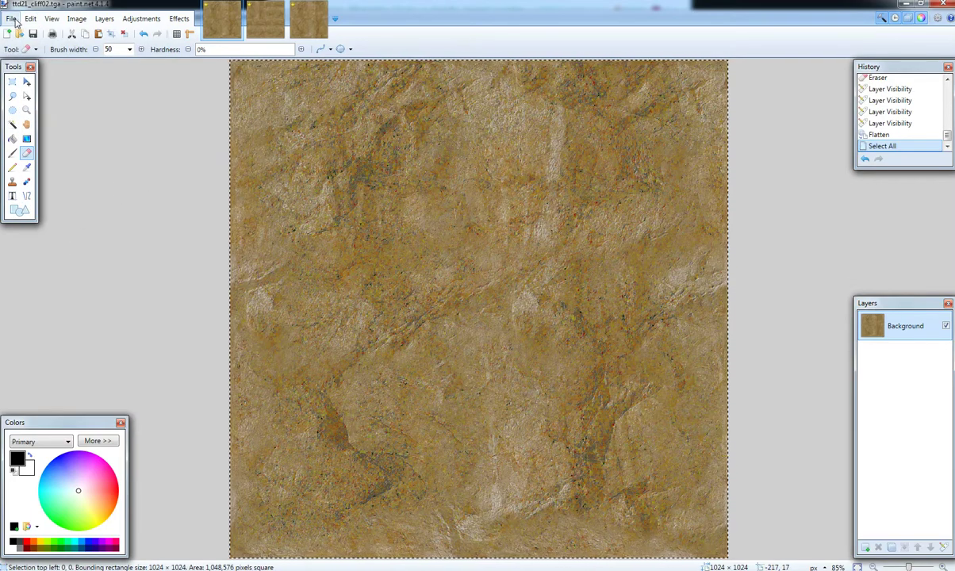
- Close both untitled test images without saving them, leaving only ttd21_cliff02.tga open
left_click(311, 19)
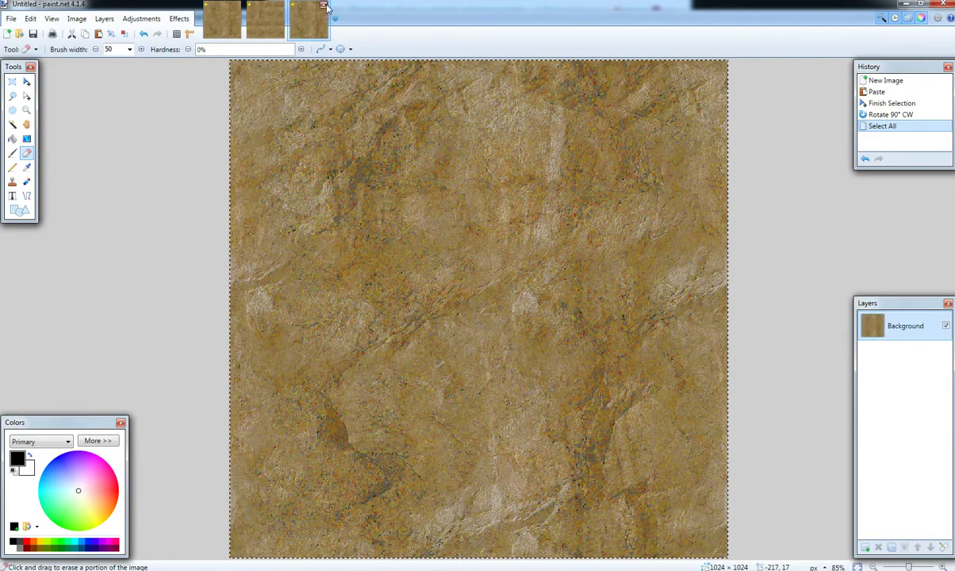
left_click(323, 6)
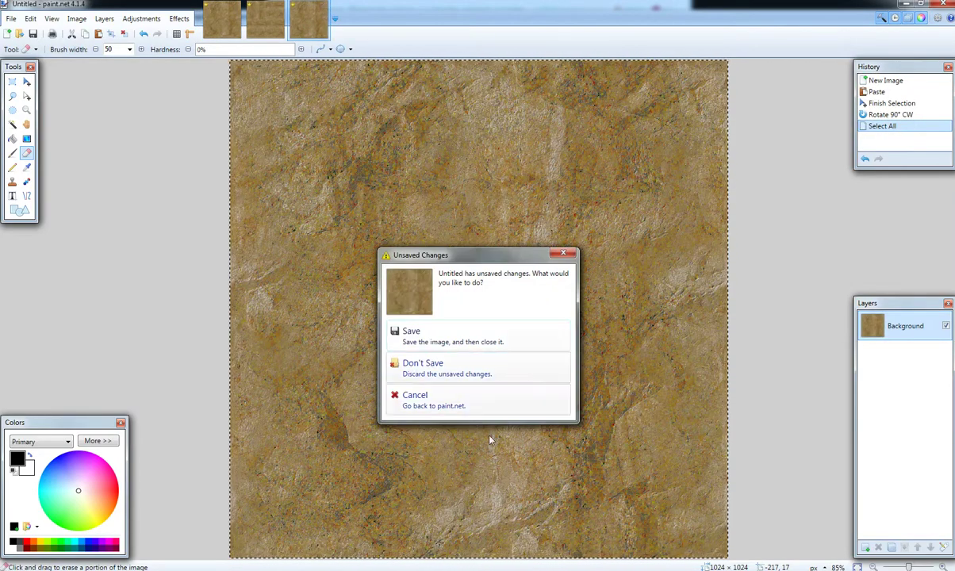
left_click(433, 367)
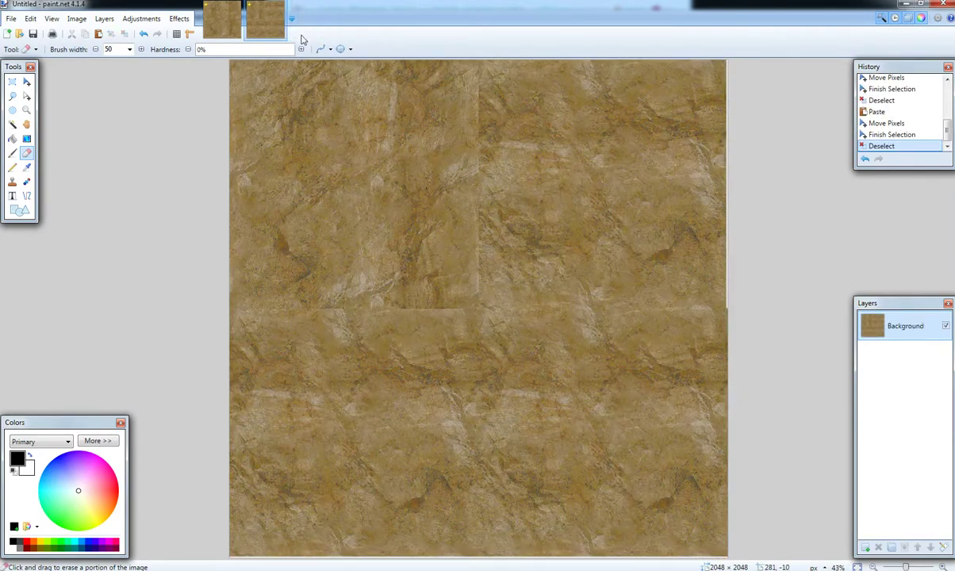
left_click(213, 24)
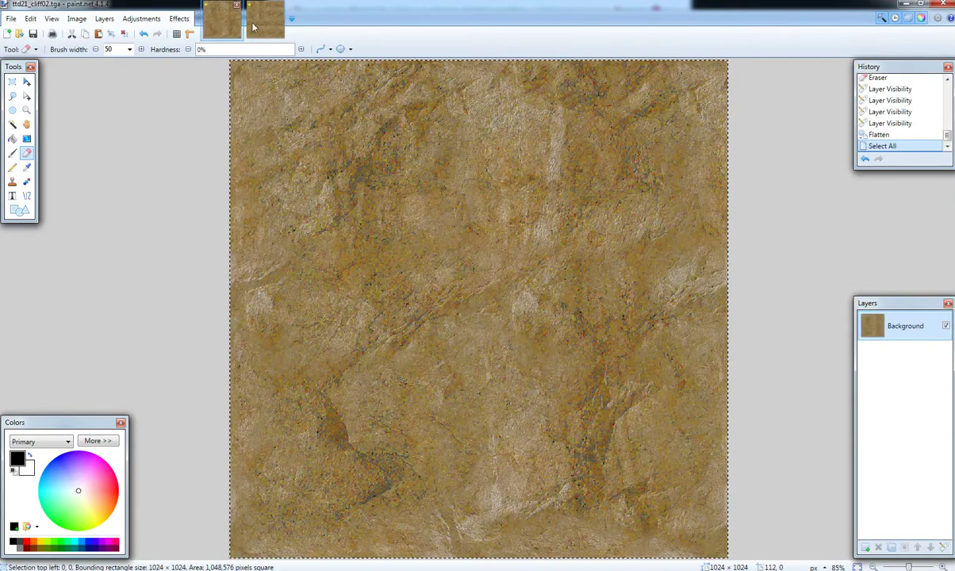
left_click(266, 19)
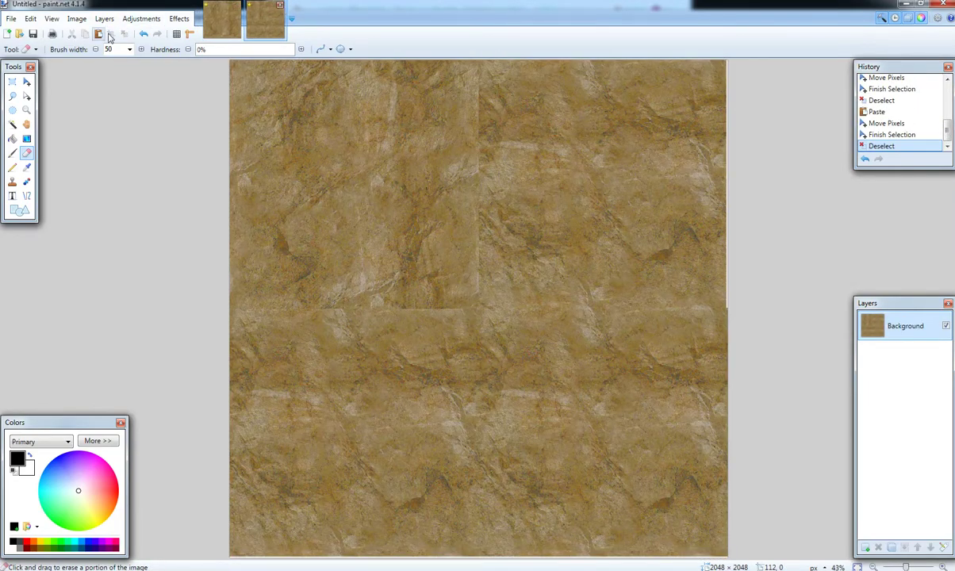
left_click(279, 6)
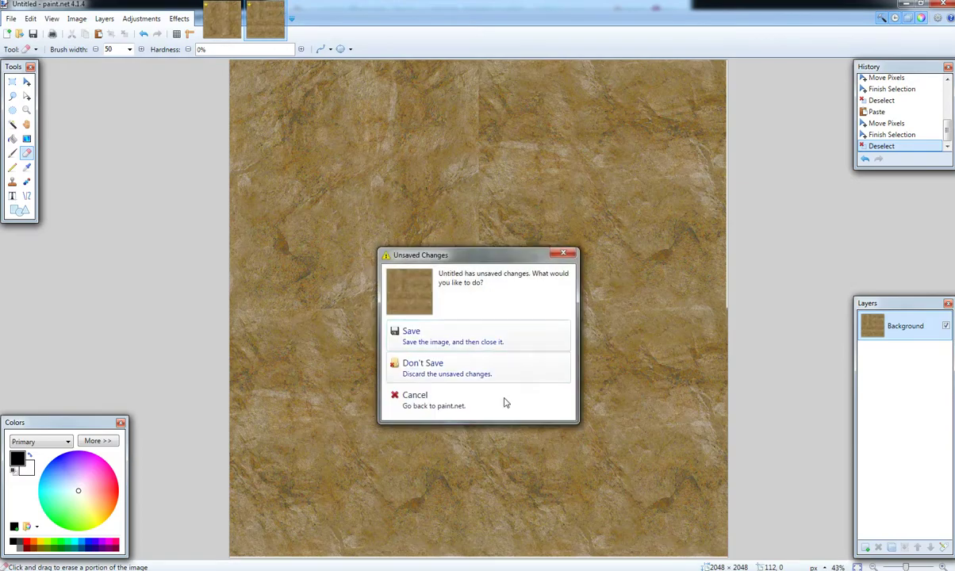
left_click(463, 375)
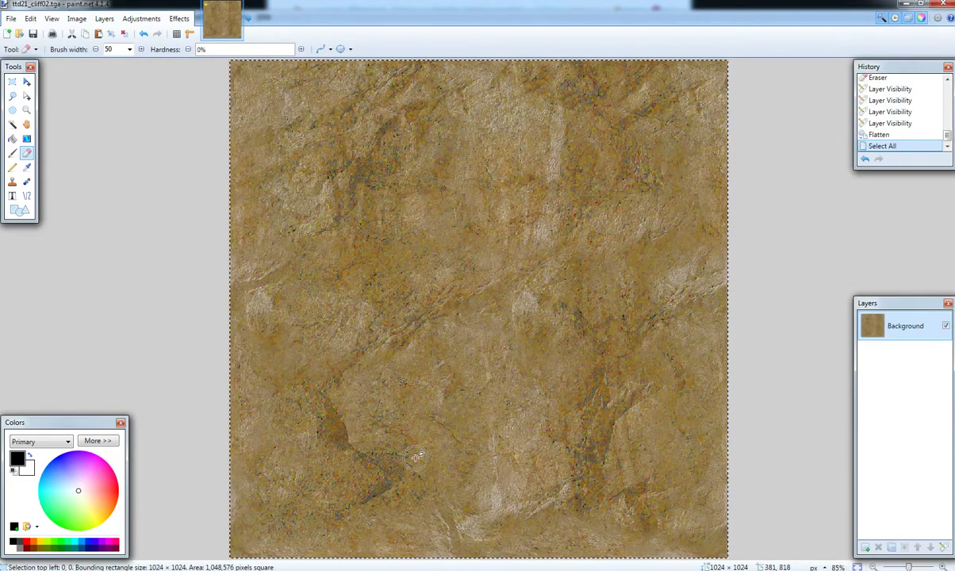
- Create a new 1024 × 1024 image and paste the flattened cliff texture into it
left_click(14, 20)
left_click(29, 34)
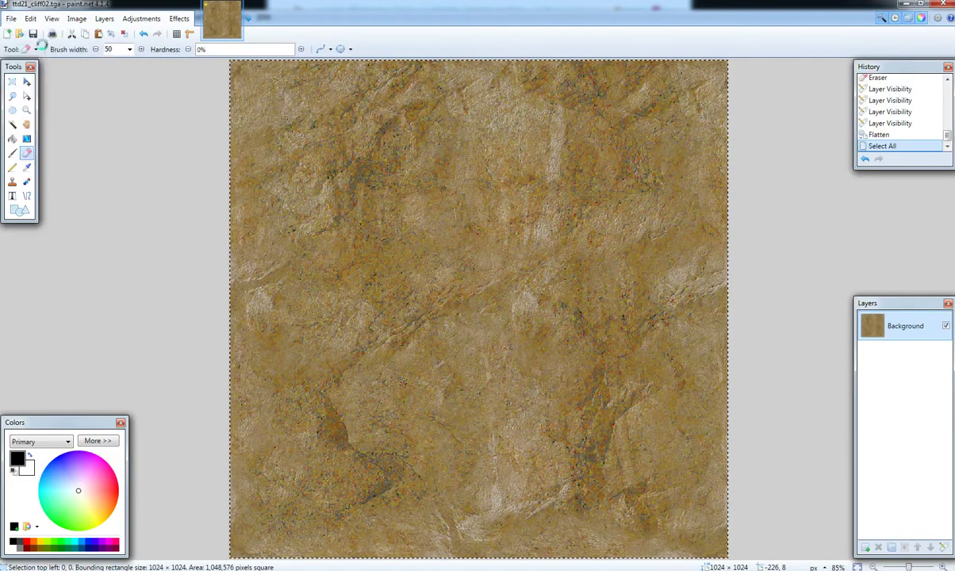
left_click(477, 362)
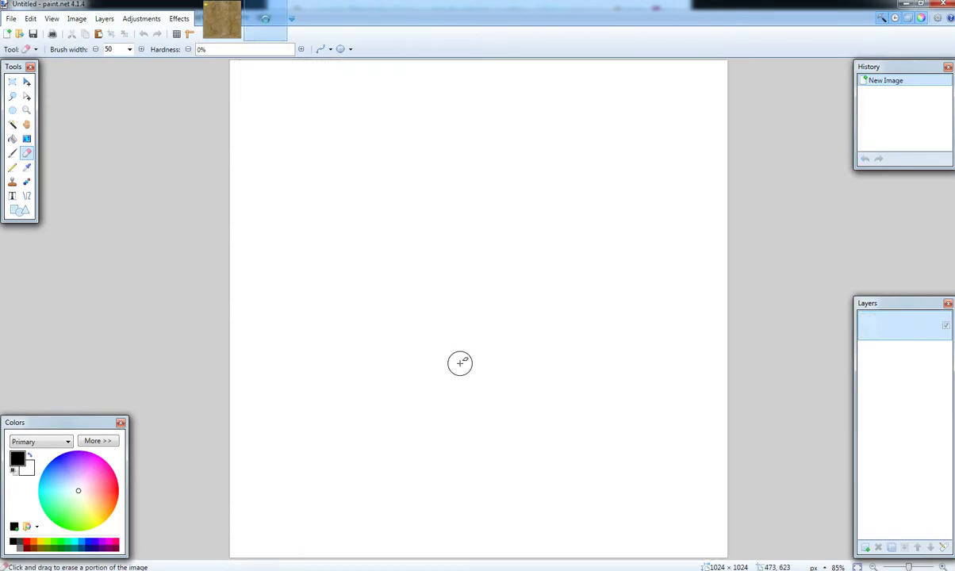
key("ctrl+v")
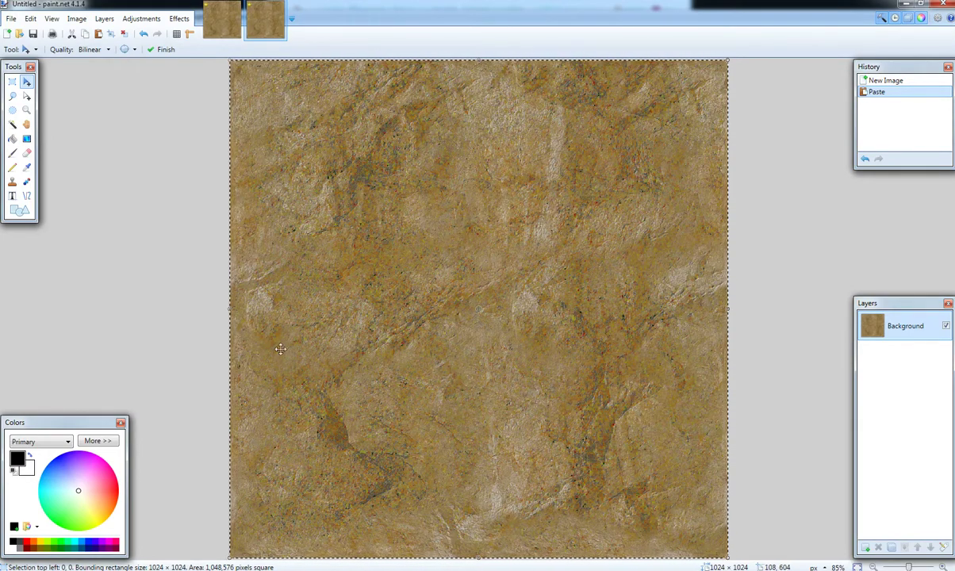
- Rotate the pasted cliff texture by 180°
left_click(31, 19)
left_click(31, 19)
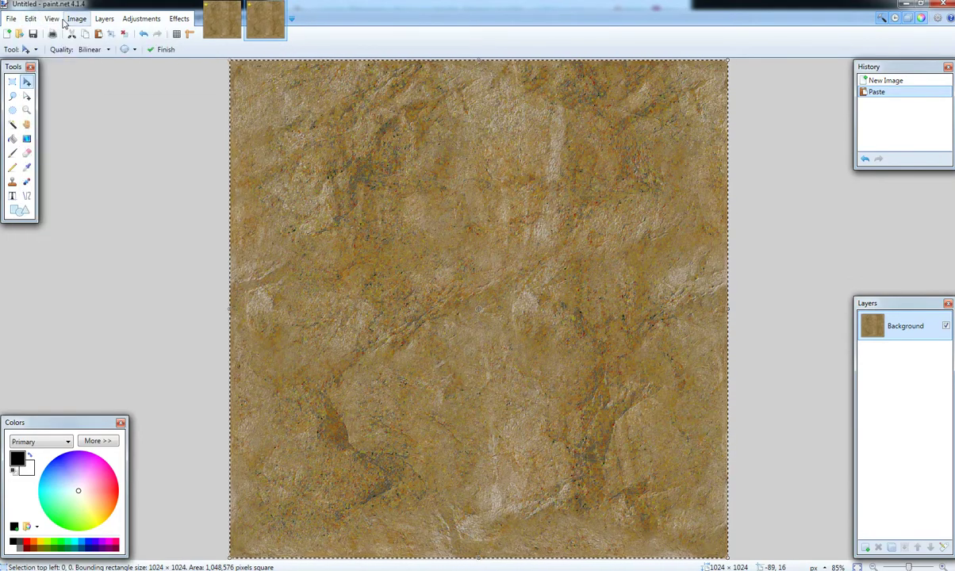
left_click(77, 19)
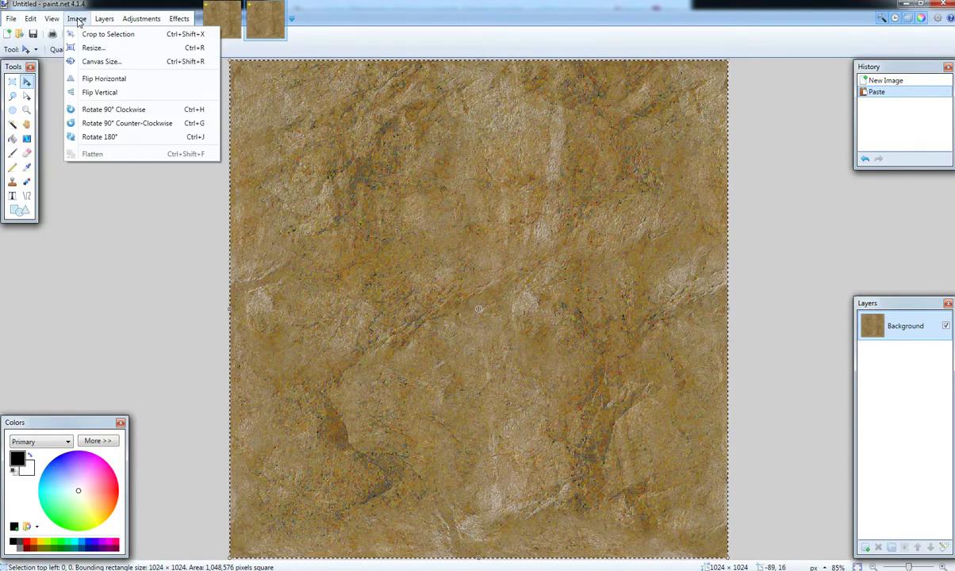
left_click(112, 140)
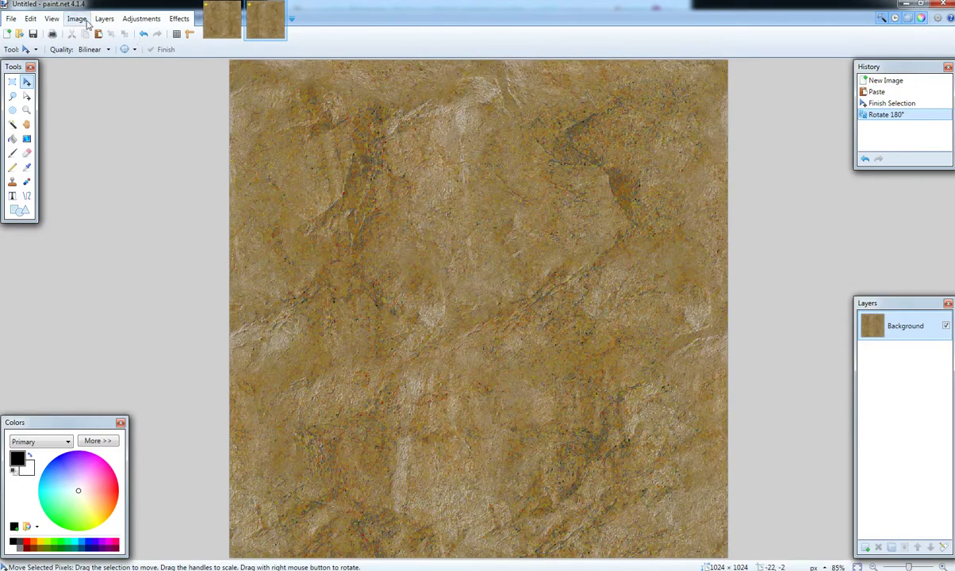
- Select and copy the entire rotated cliff texture
left_click(11, 19)
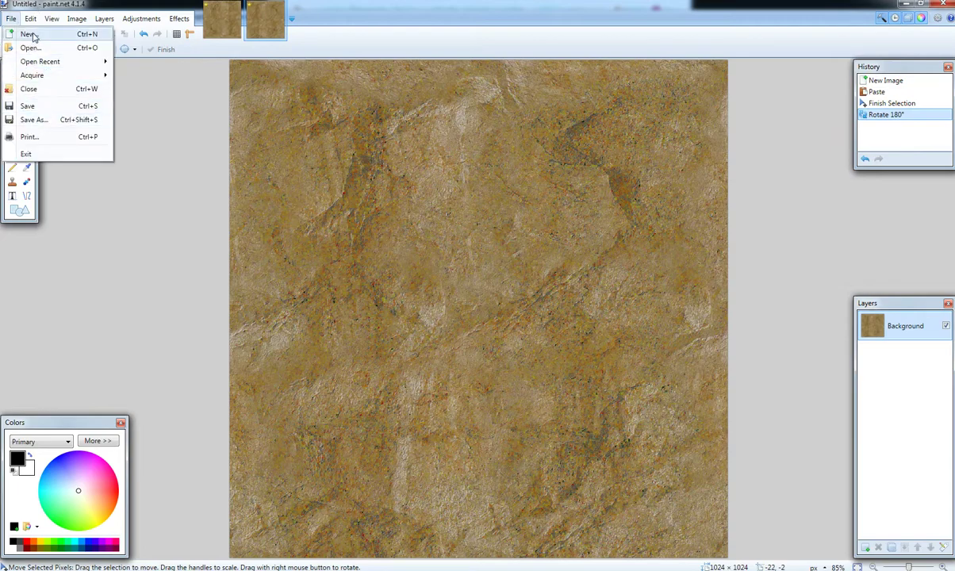
mouse_move(31, 19)
left_click(53, 222)
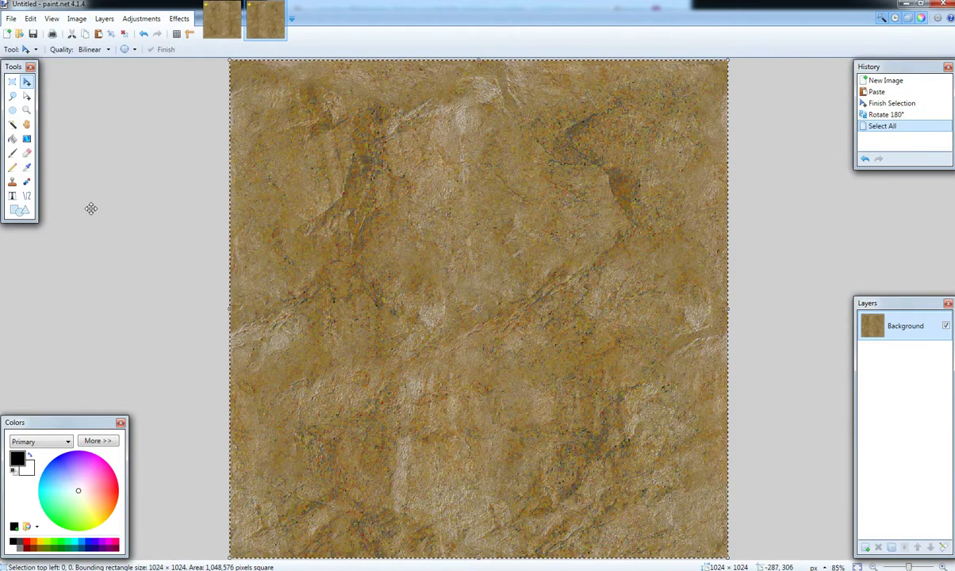
- Paste the rotated texture into a new layer of ttd21_cliff02.tga and toggle that layer's visibility to compare it with the Background
left_click(222, 20)
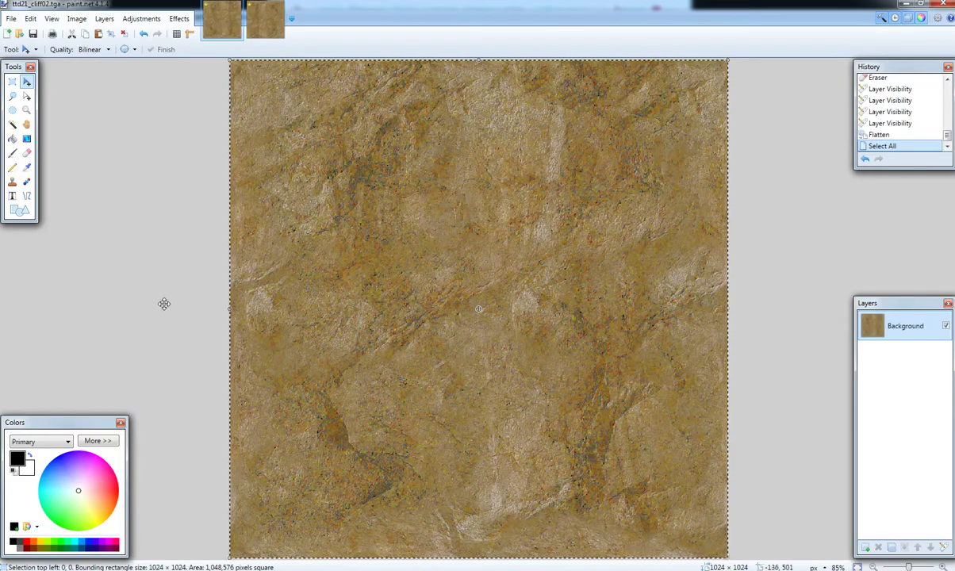
left_click(868, 549)
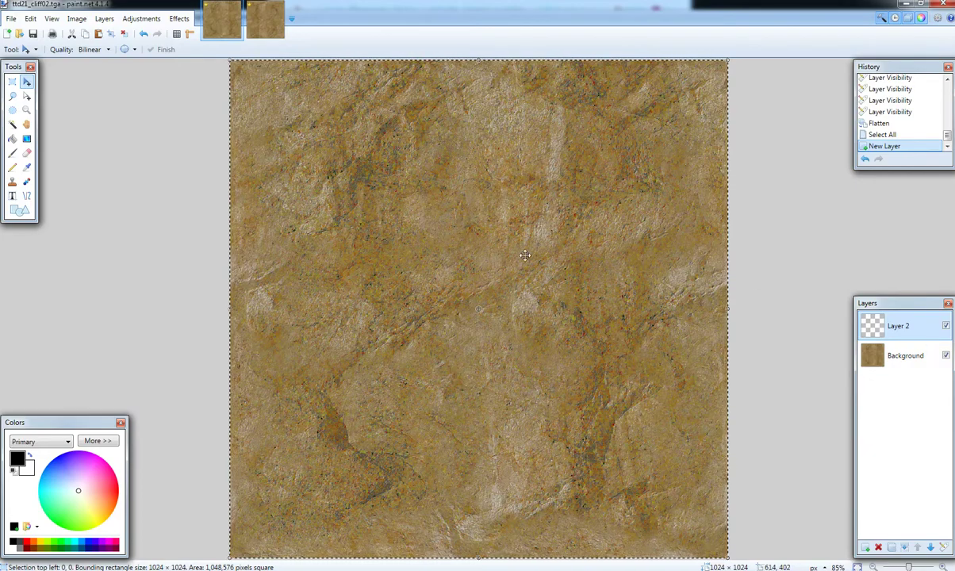
key("ctrl+v")
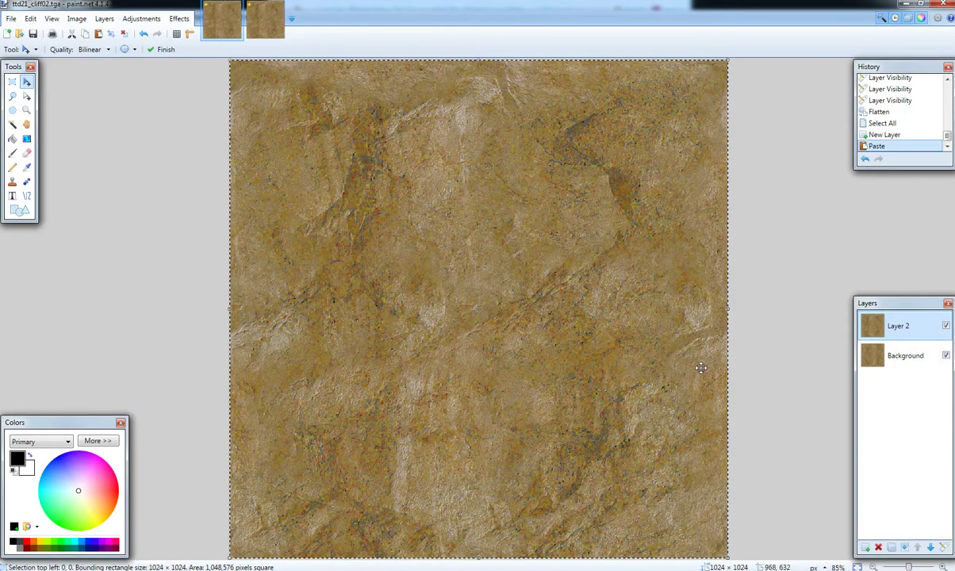
left_click(946, 326)
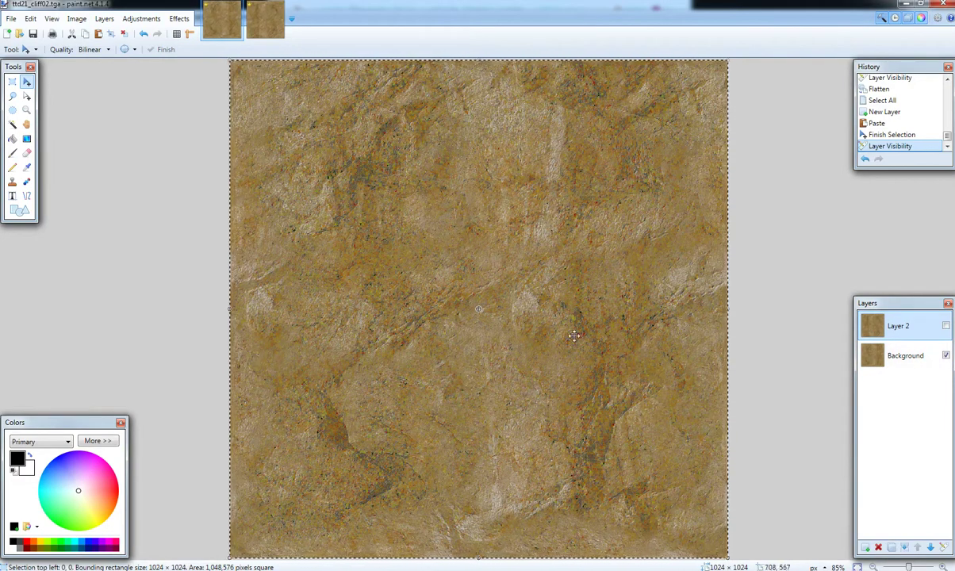
left_click(945, 326)
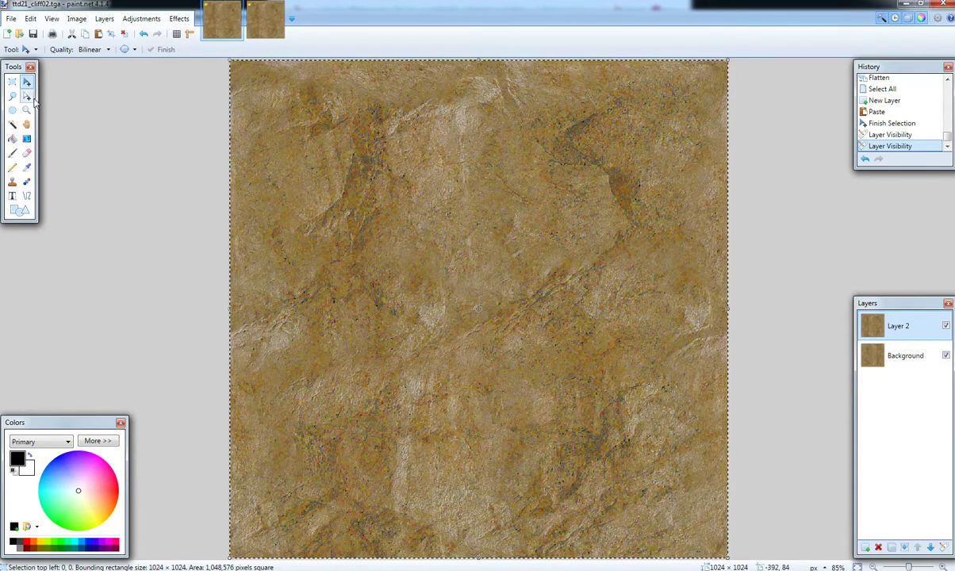
- Clear the selection and erase an irregular soft strip down the left edge of Layer 2 with the Eraser
left_click(12, 82)
key("ctrl+d")
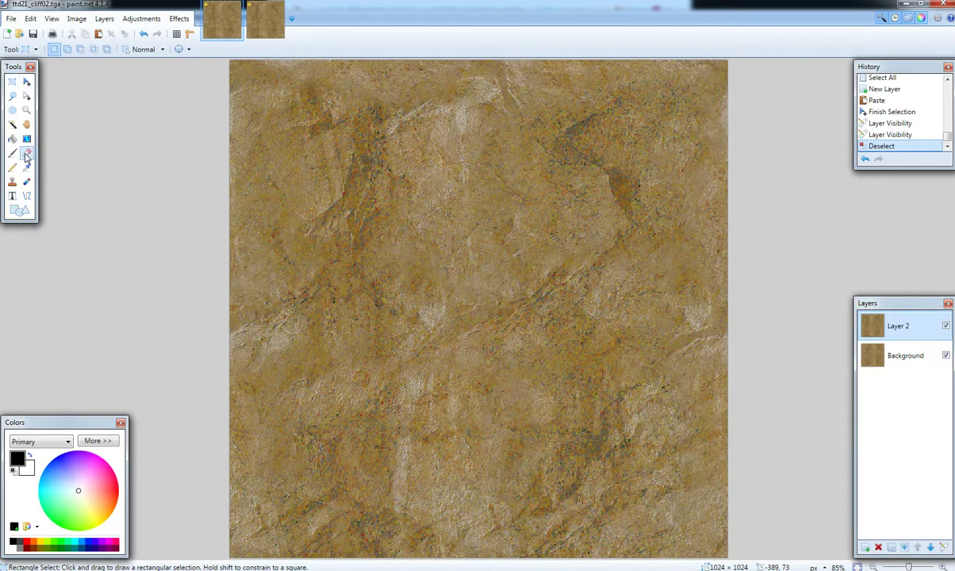
left_click(26, 152)
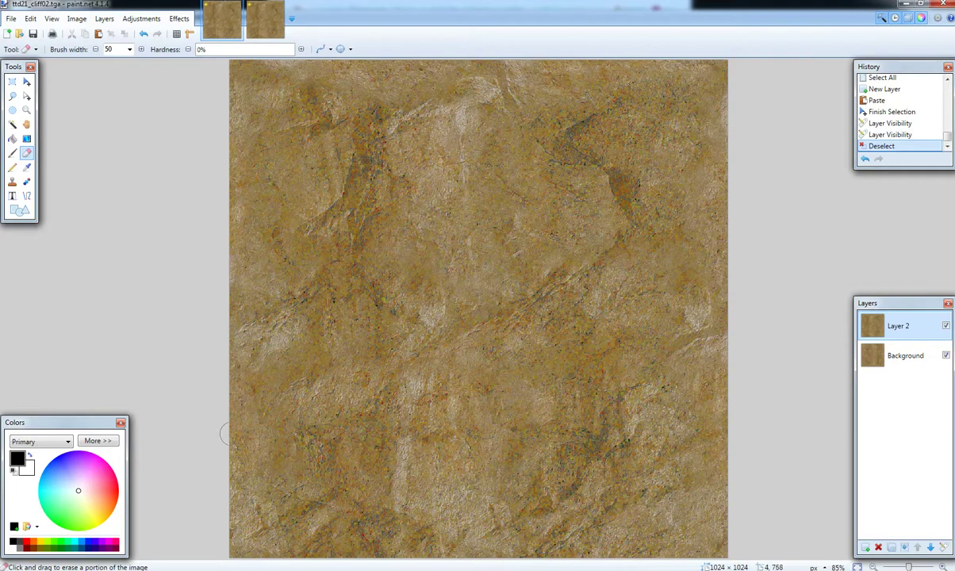
left_click_drag(232, 434, 226, 481)
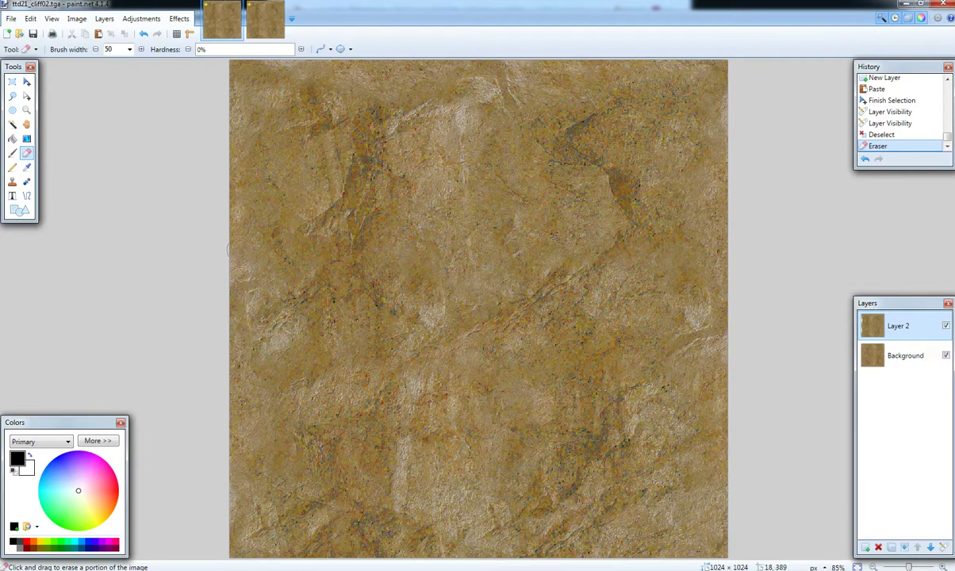
left_click_drag(233, 279, 233, 293)
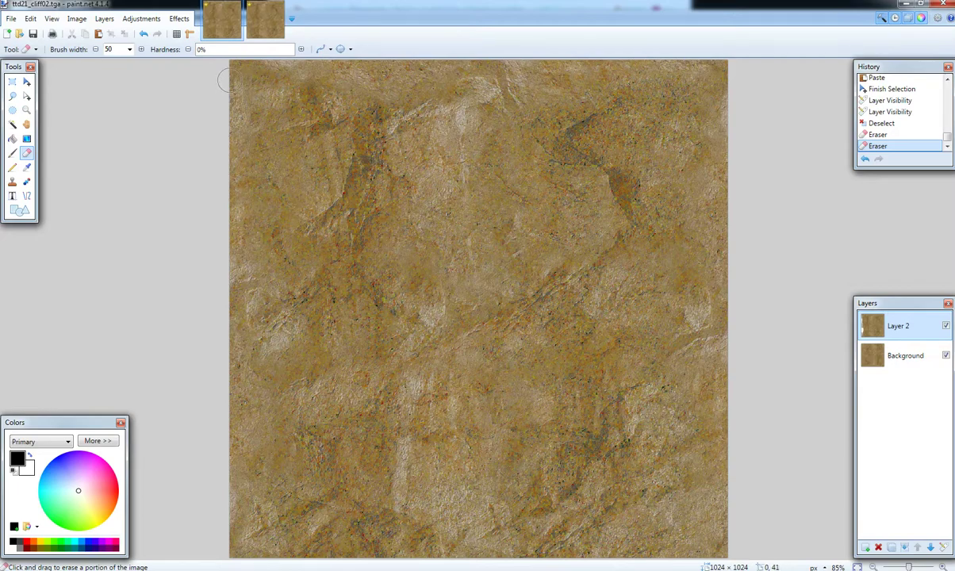
left_click_drag(236, 122, 239, 157)
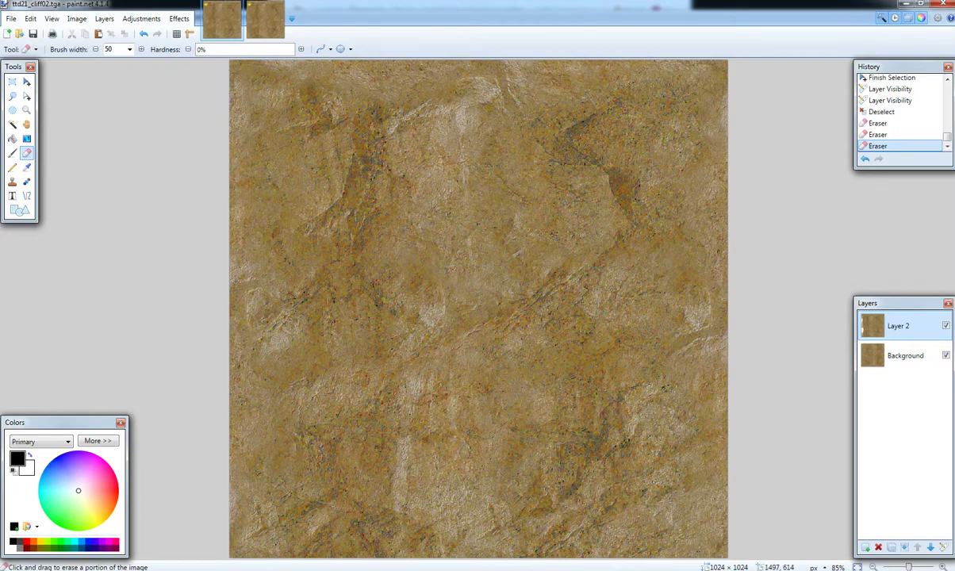
- Hide the Background, erase the leftover pixels along Layer 2's left edge, and show the Background again
left_click(947, 356)
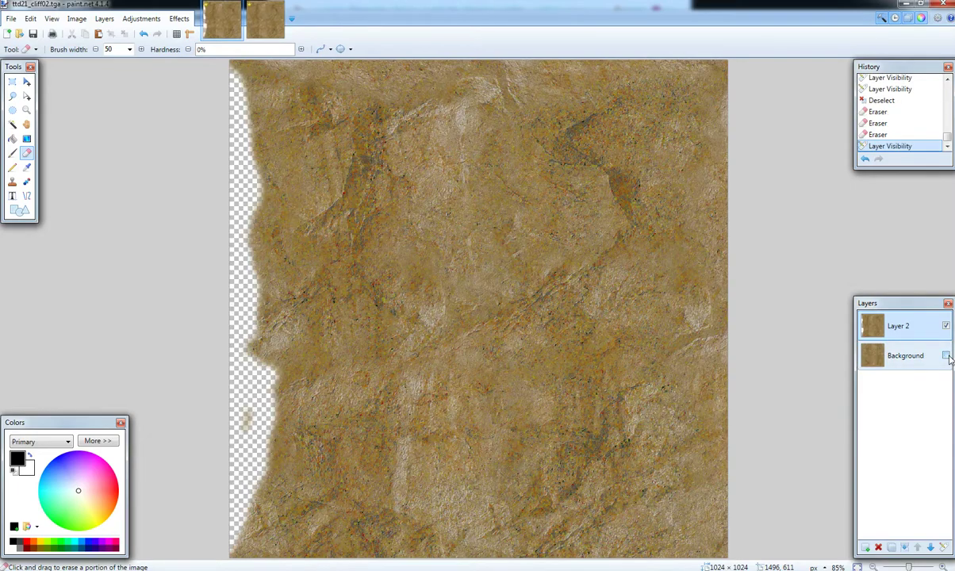
left_click_drag(244, 415, 235, 398)
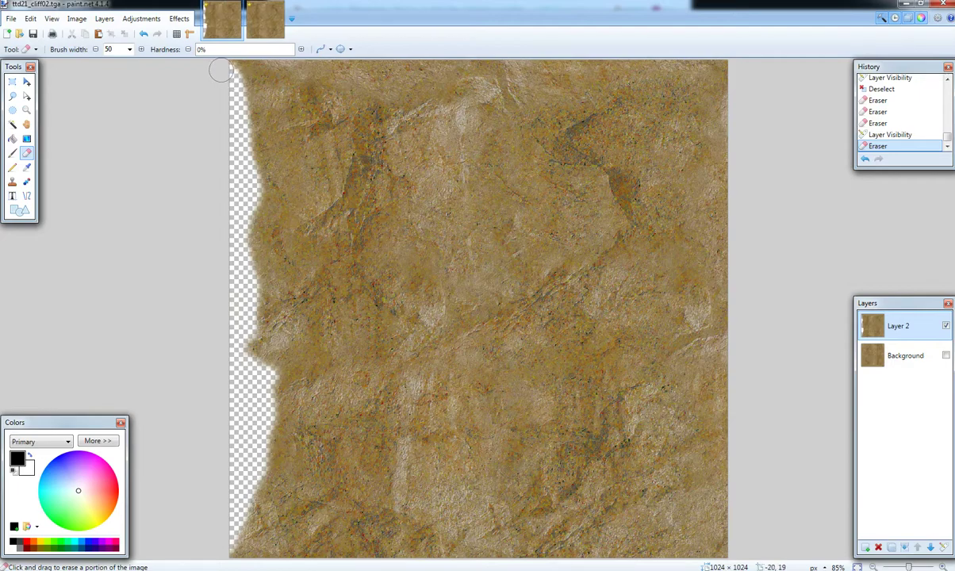
left_click_drag(226, 75, 228, 77)
left_click_drag(226, 530, 203, 516)
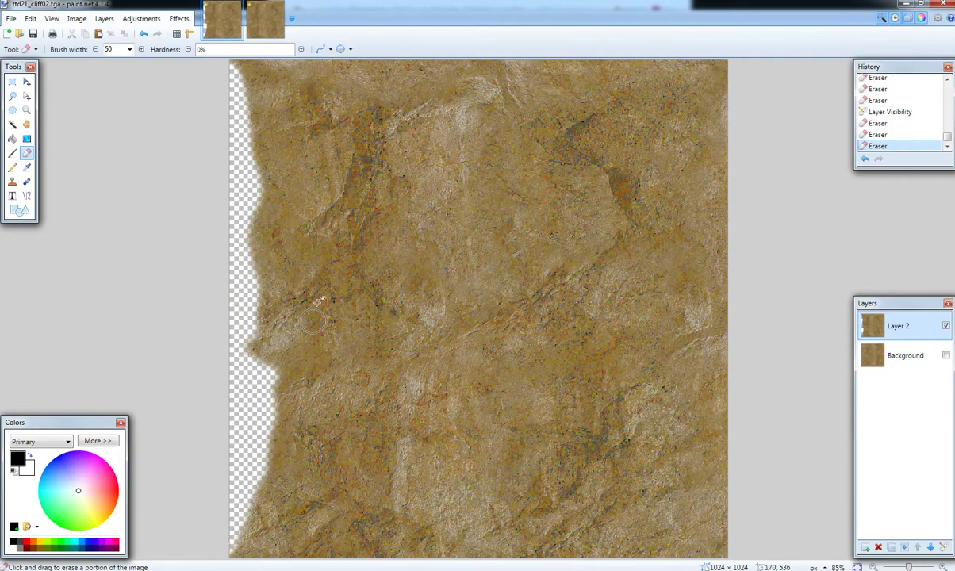
left_click(947, 356)
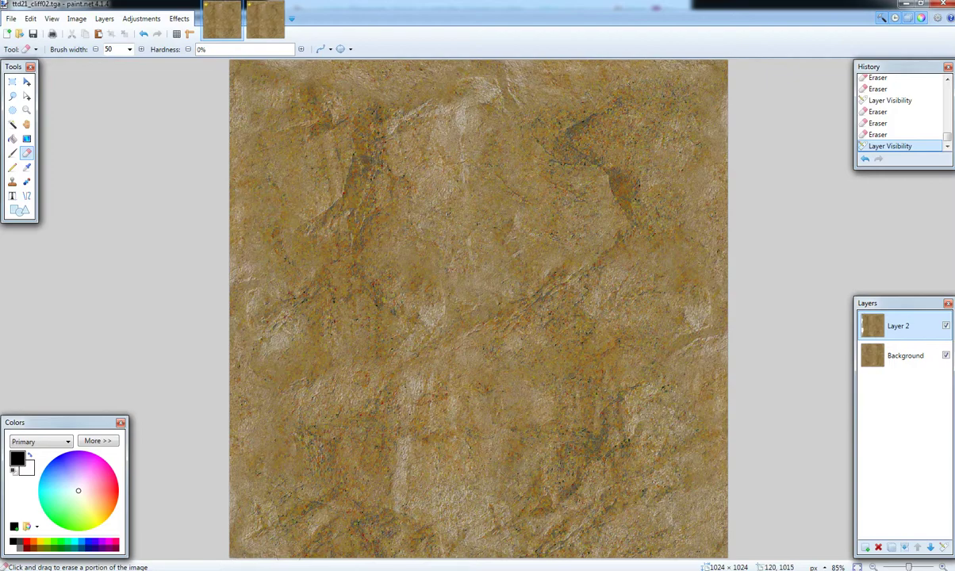
- Erase an irregular strip along Layer 2's bottom edge to the lower-right corner and toggle the layer's visibility to check the blend
left_click_drag(288, 554, 445, 559)
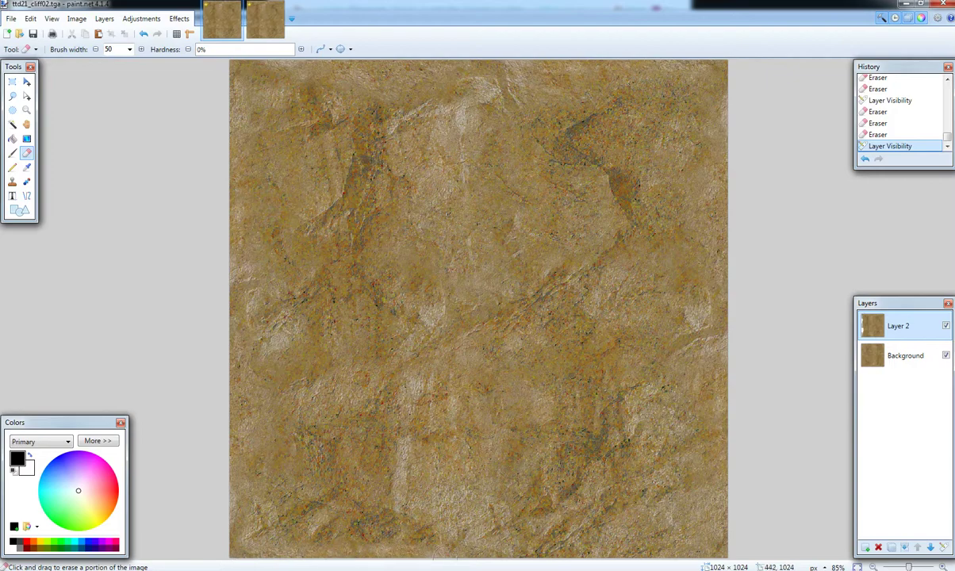
left_click_drag(514, 558, 538, 554)
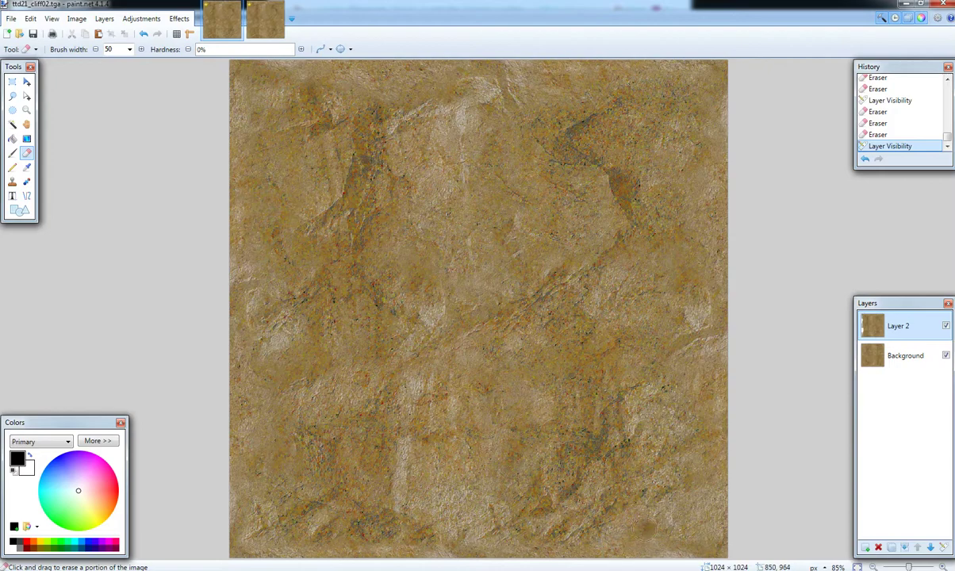
left_click_drag(630, 540, 589, 569)
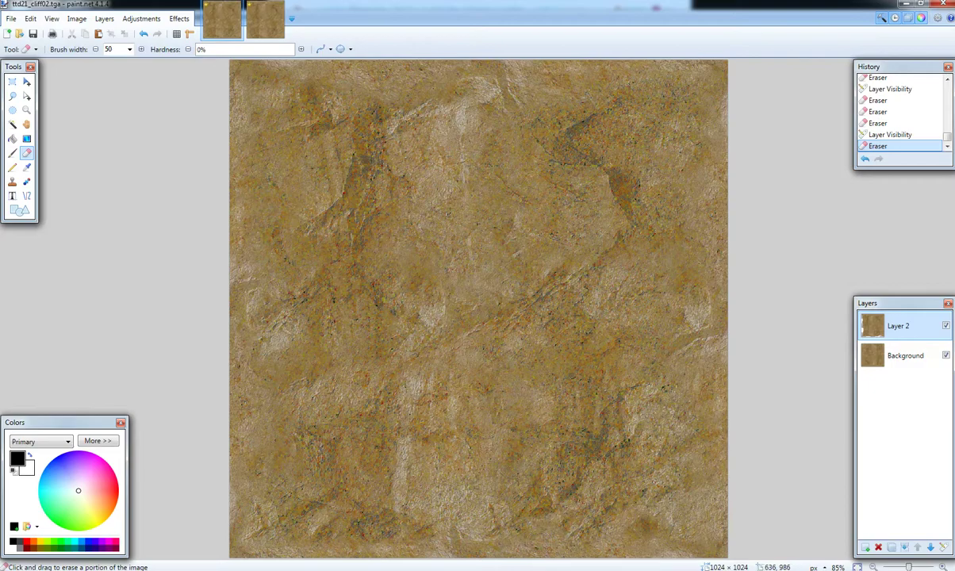
left_click(730, 527)
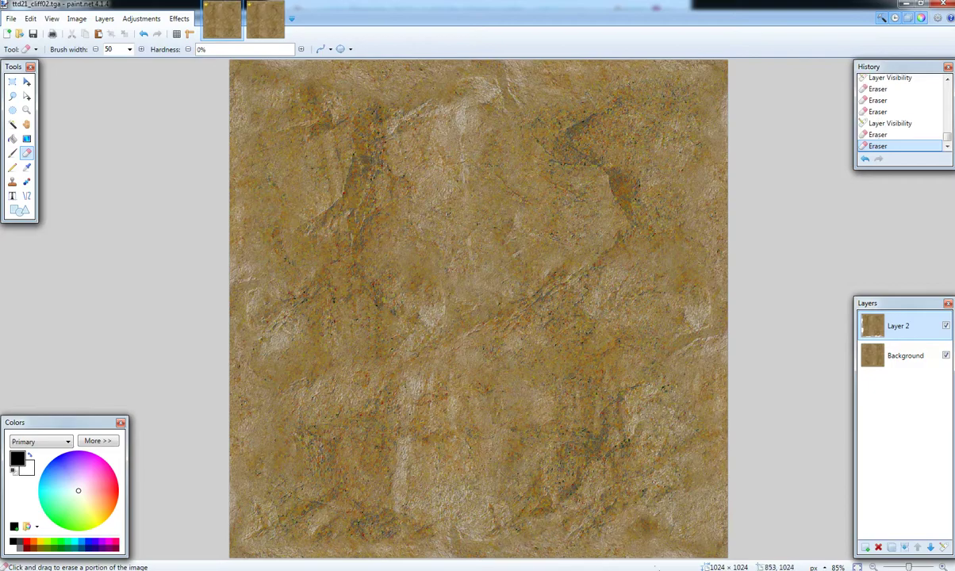
left_click(946, 326)
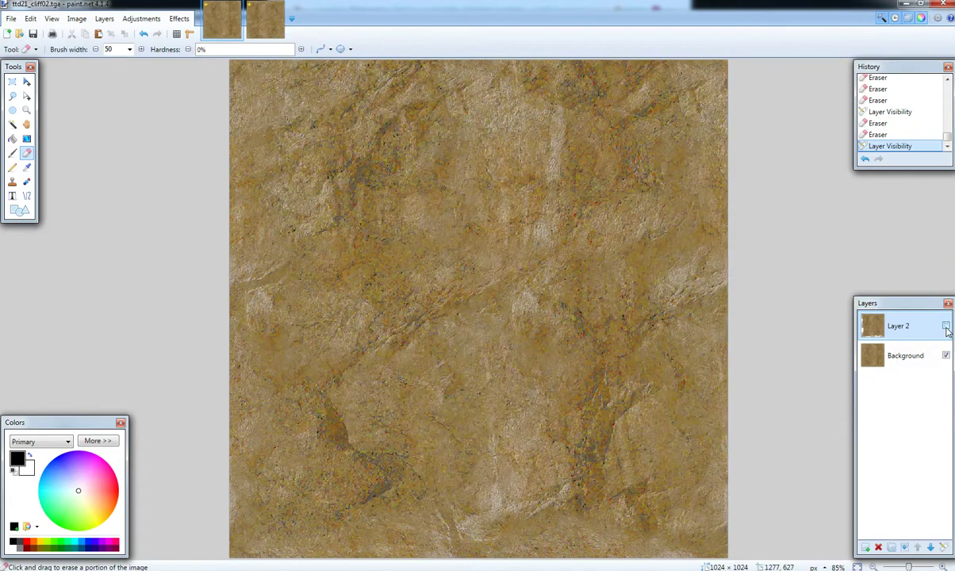
left_click(946, 327)
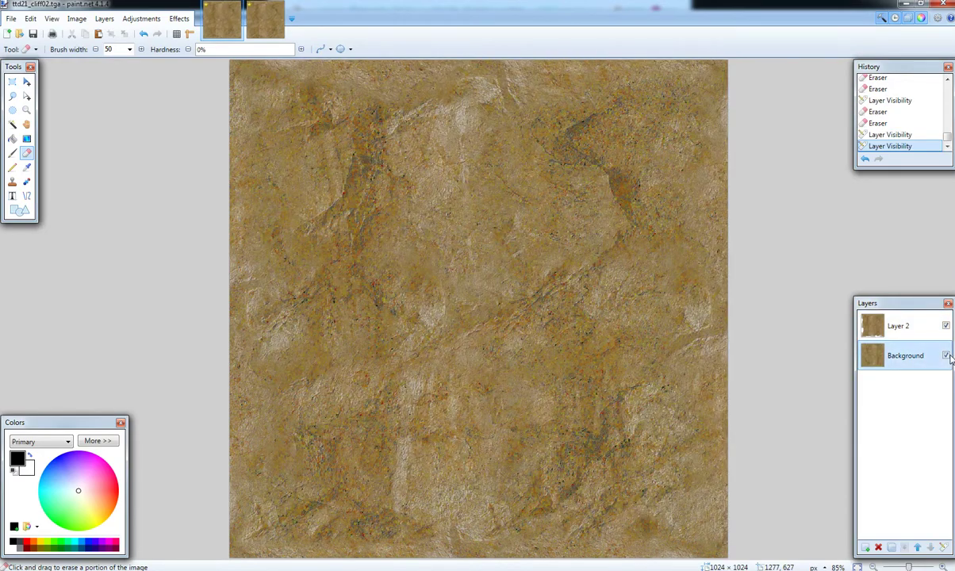
- Hide and show the Background to check Layer 2's erased edges, and flatten the image into a single layer
left_click(946, 356)
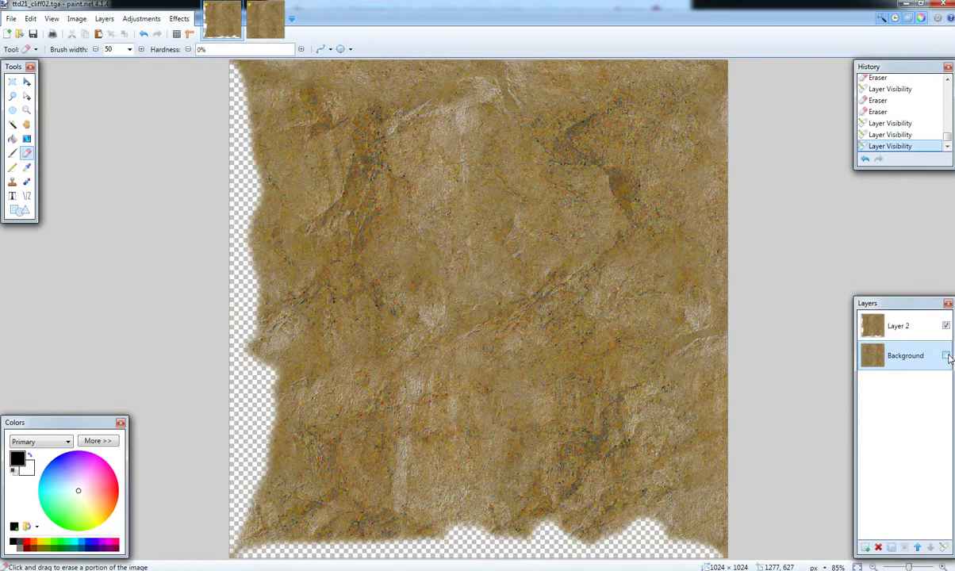
left_click(947, 357)
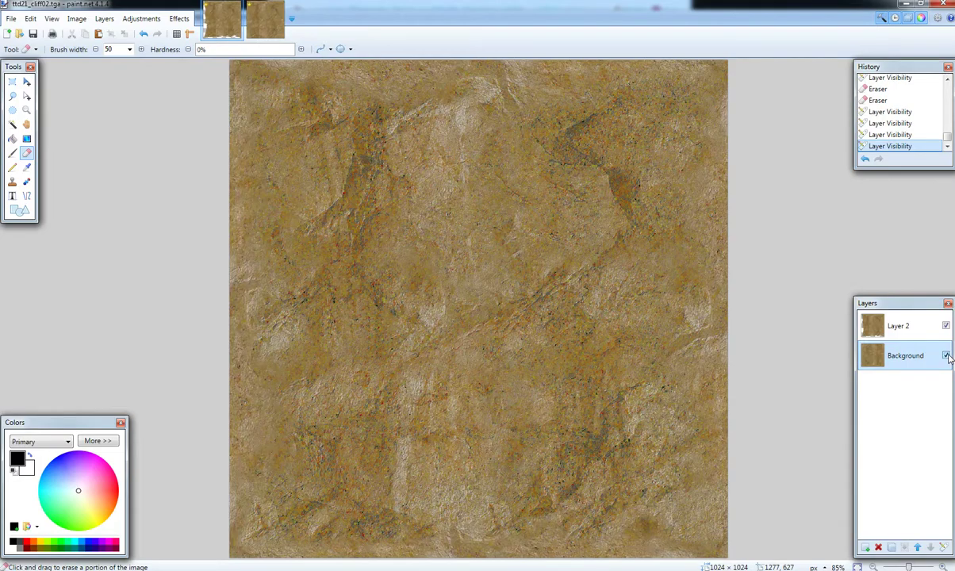
left_click(76, 18)
left_click(92, 153)
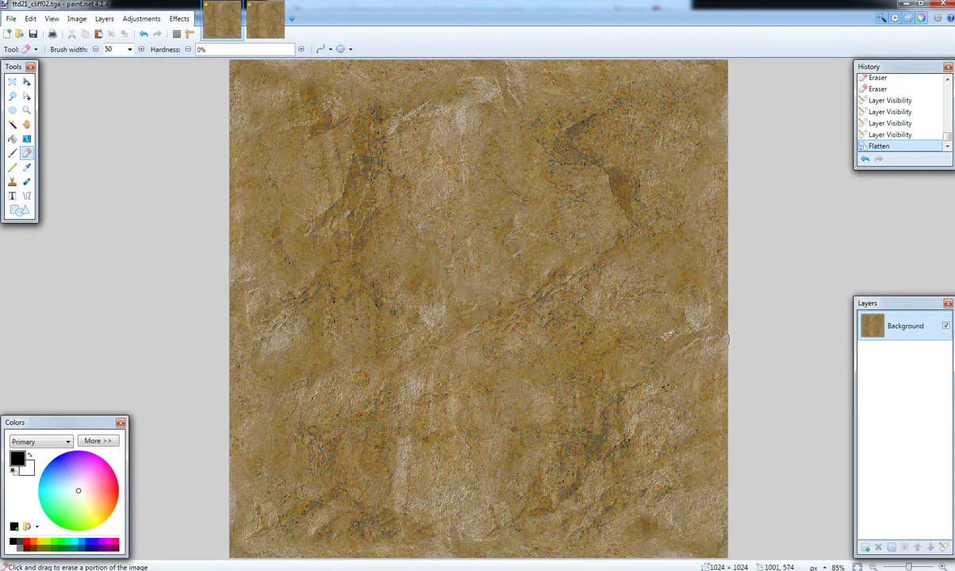
- Select the entire flattened cliff texture and copy it
left_click(30, 18)
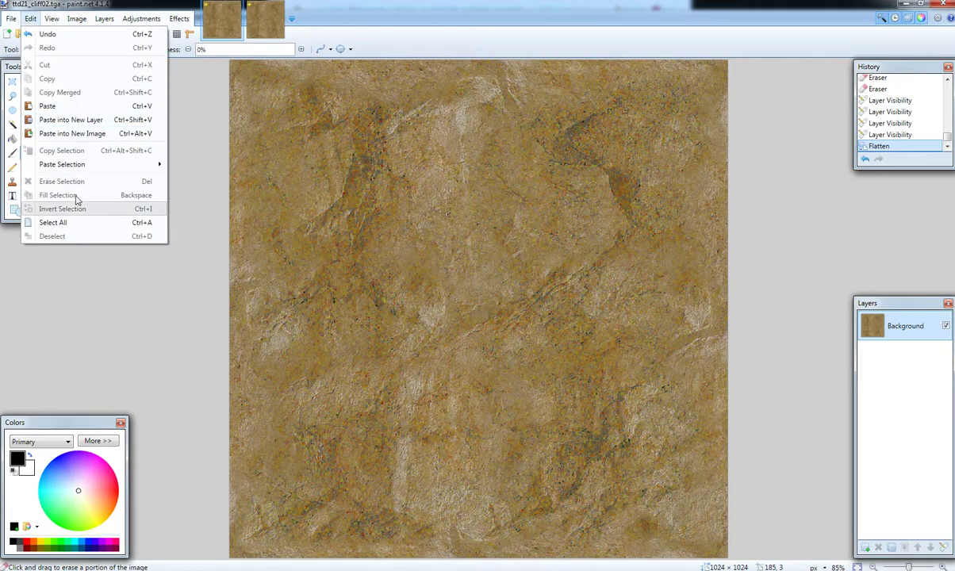
left_click(64, 220)
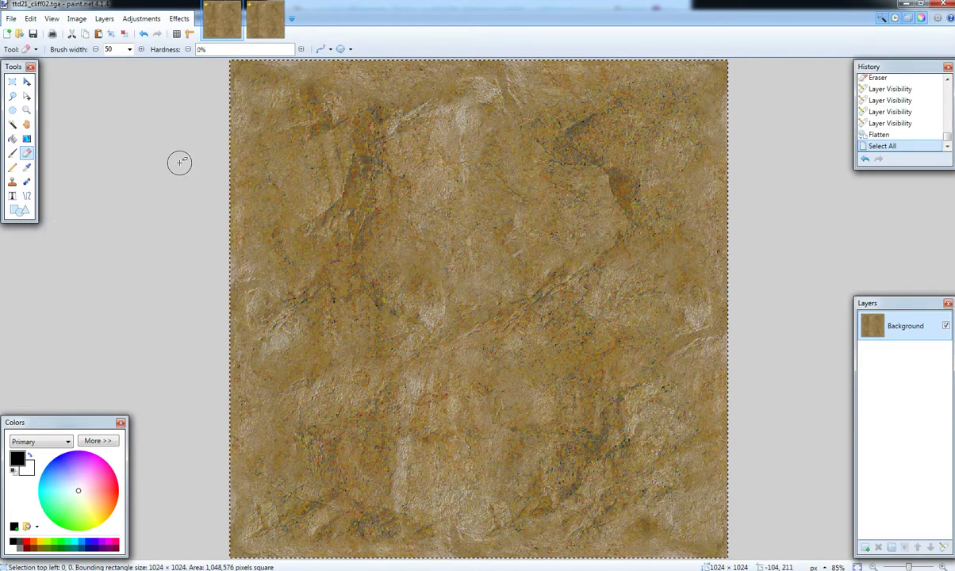
left_click(31, 18)
- Create a new blank image 2048 pixels wide and 2048 pixels high
left_click(11, 18)
left_click(11, 19)
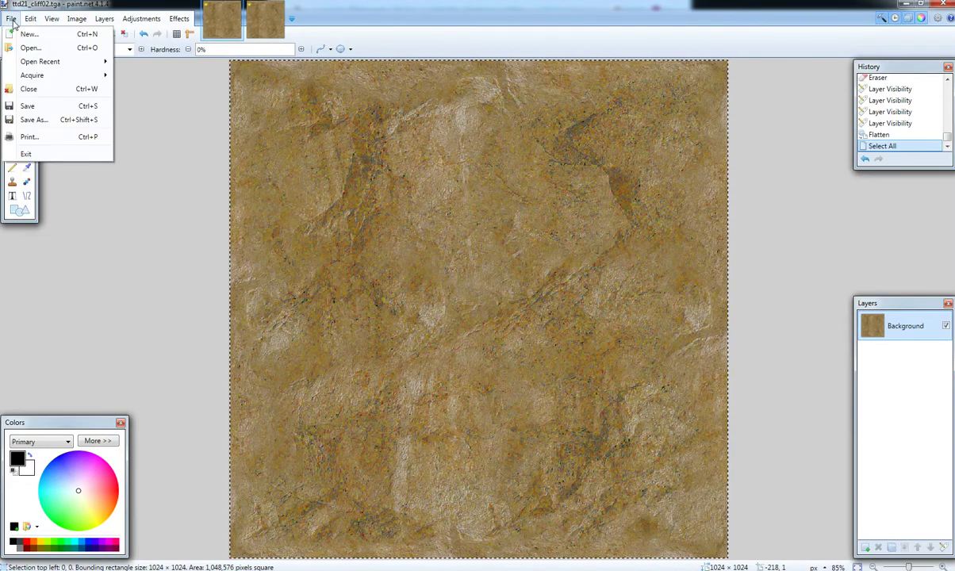
left_click(11, 19)
left_click(11, 18)
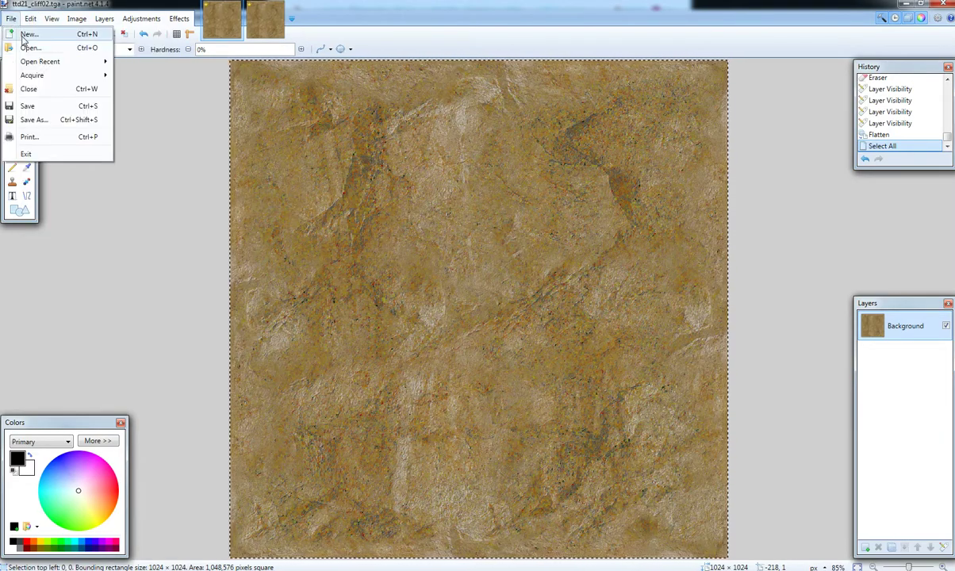
left_click(30, 48)
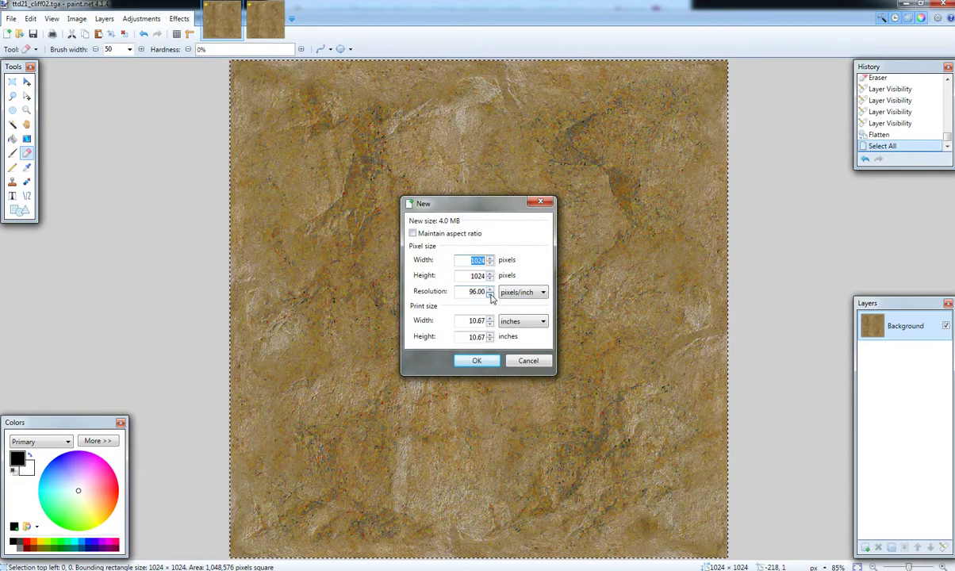
type("20482048")
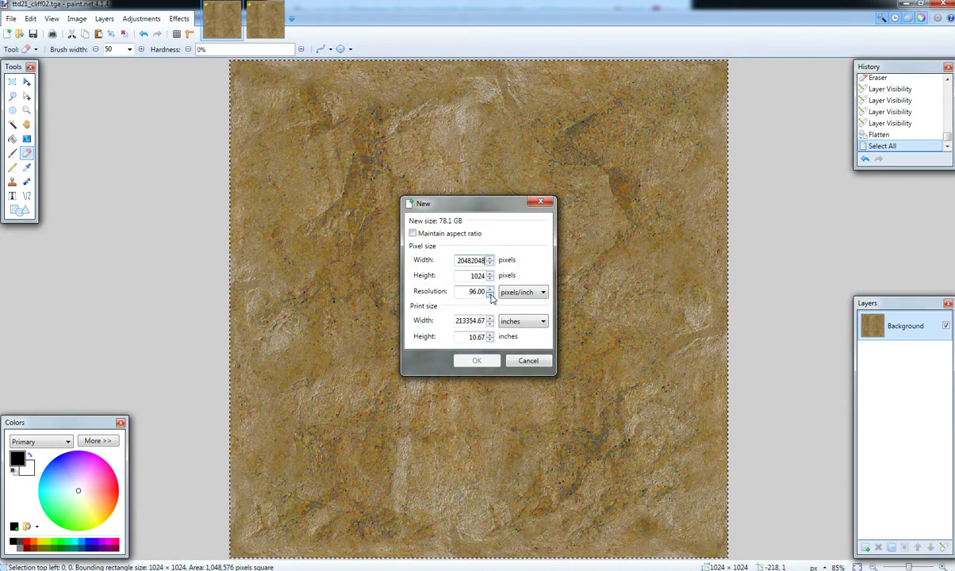
key("BackSpace")
key("BackSpace")
key("BackSpace")
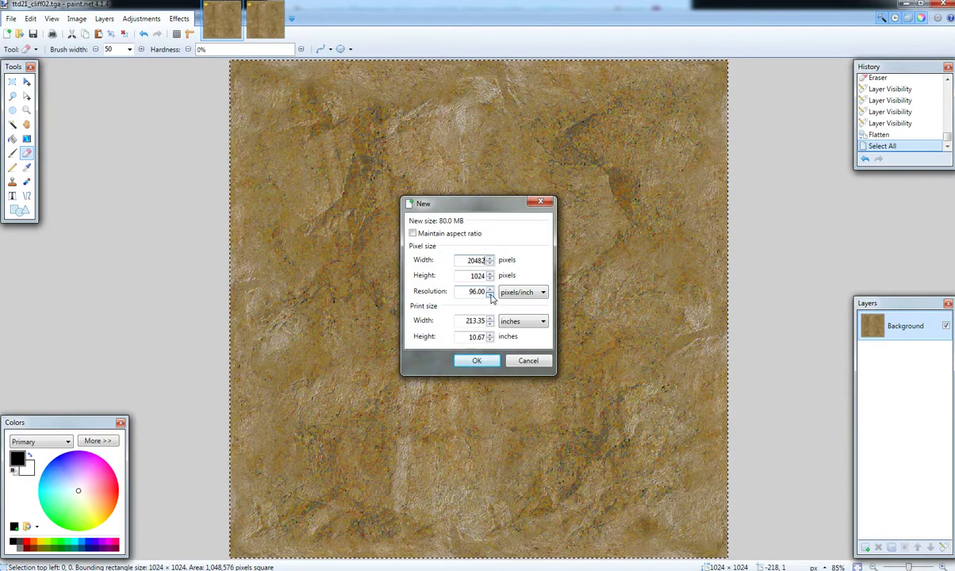
key("BackSpace")
key("Tab")
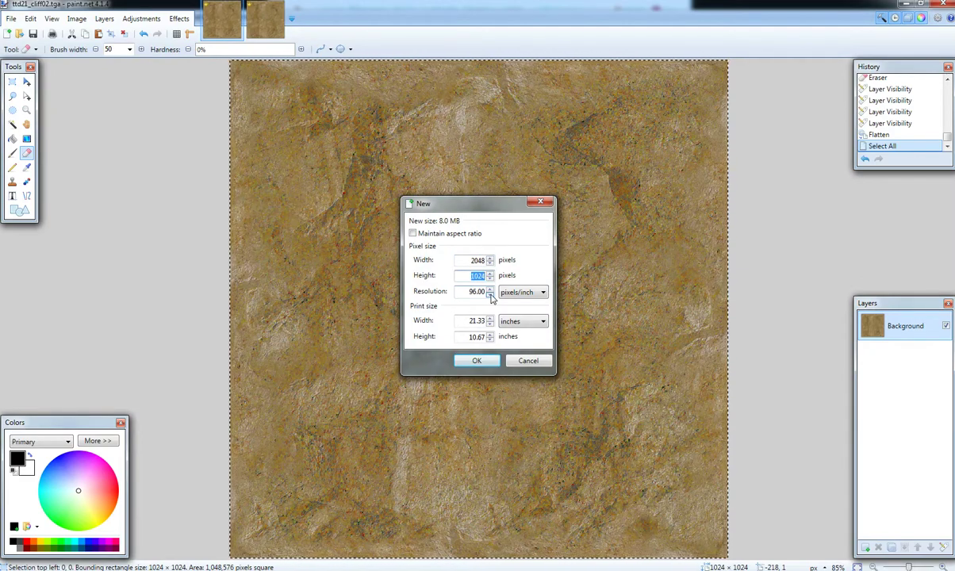
type("2048")
key("Return")
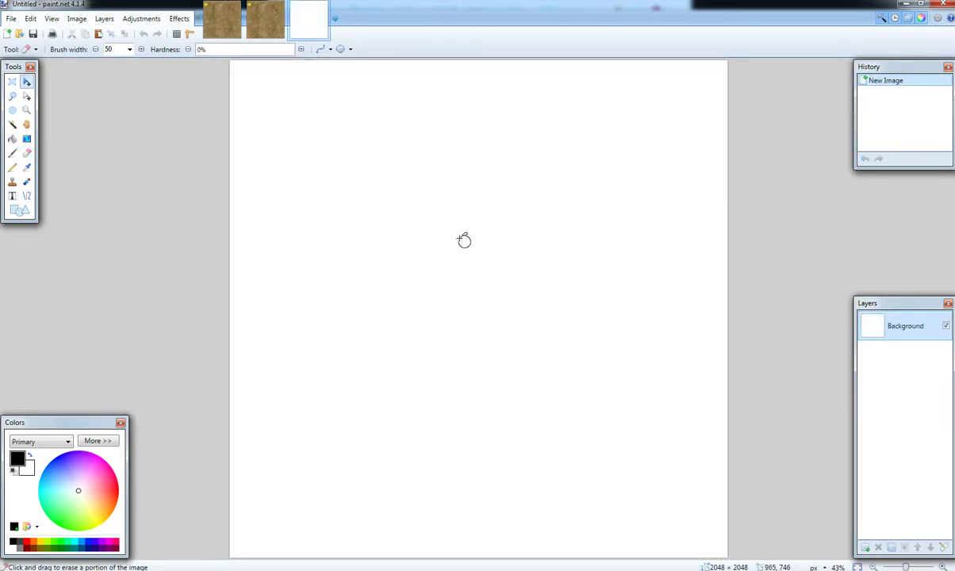
- Paste the texture into the upper-left quarter of the new image and a second copy into the upper-right quarter
key("ctrl+v")
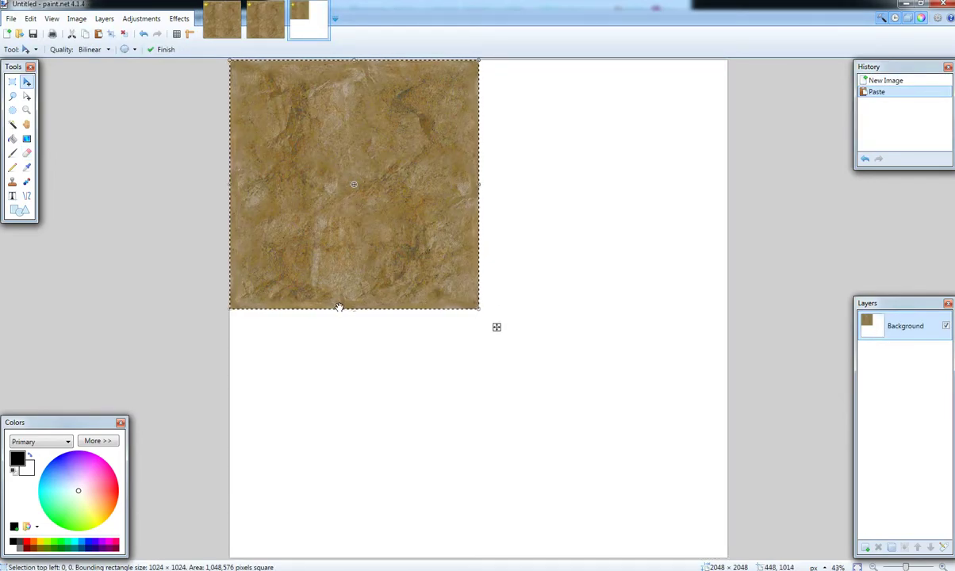
key("ctrl+v")
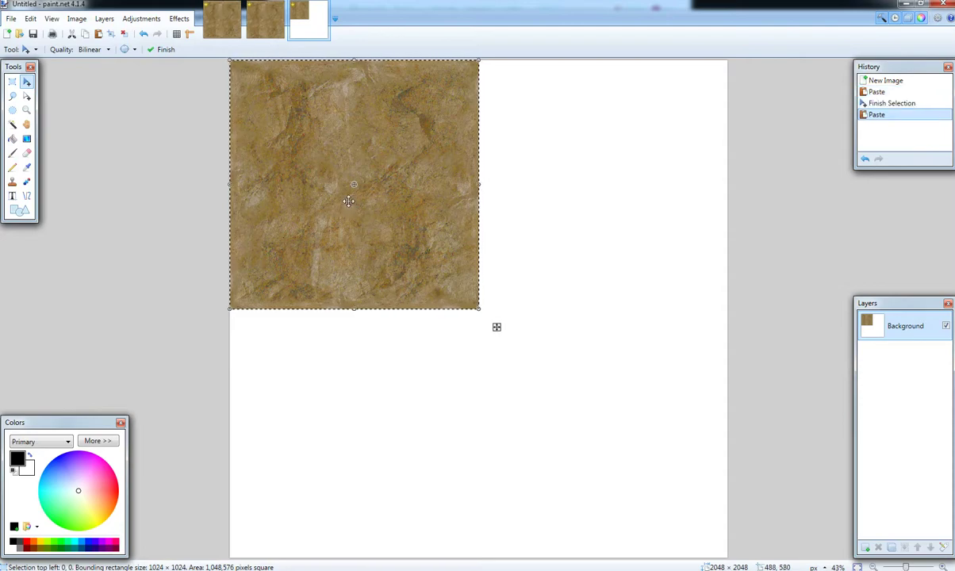
left_click_drag(349, 199, 601, 202)
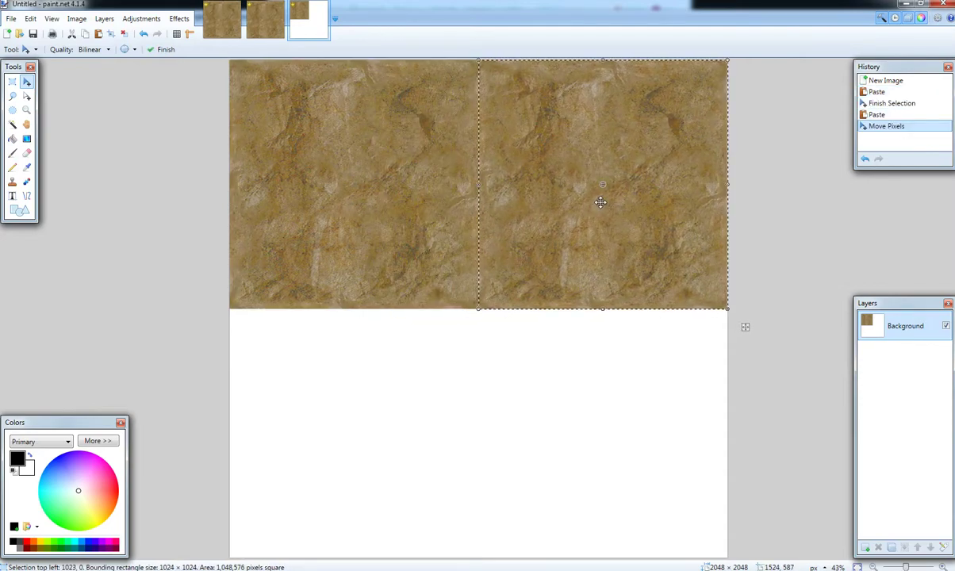
- Paste two more copies of the texture, fit them into the lower-left and lower-right quarters, and clear the selection
key("ctrl+v")
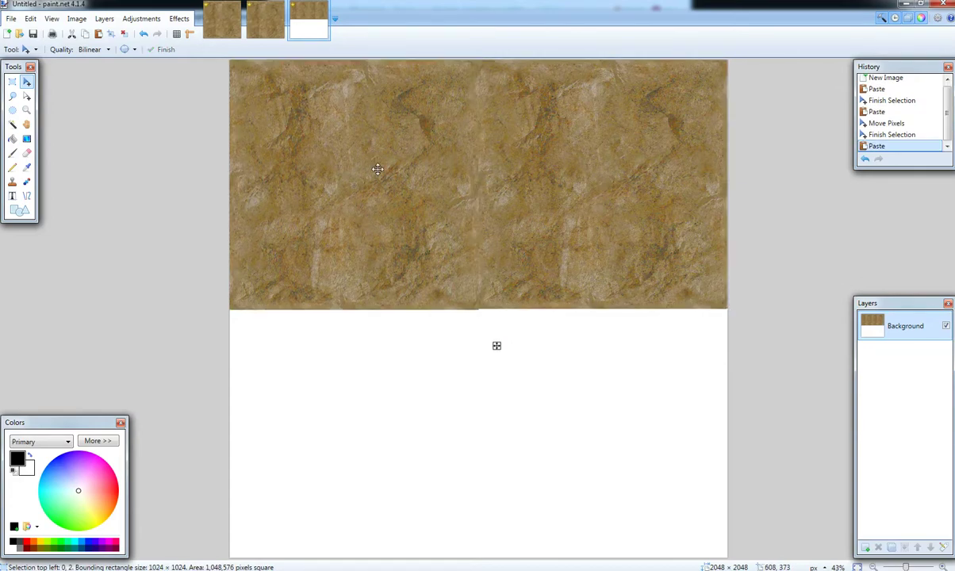
left_click_drag(379, 162, 377, 399)
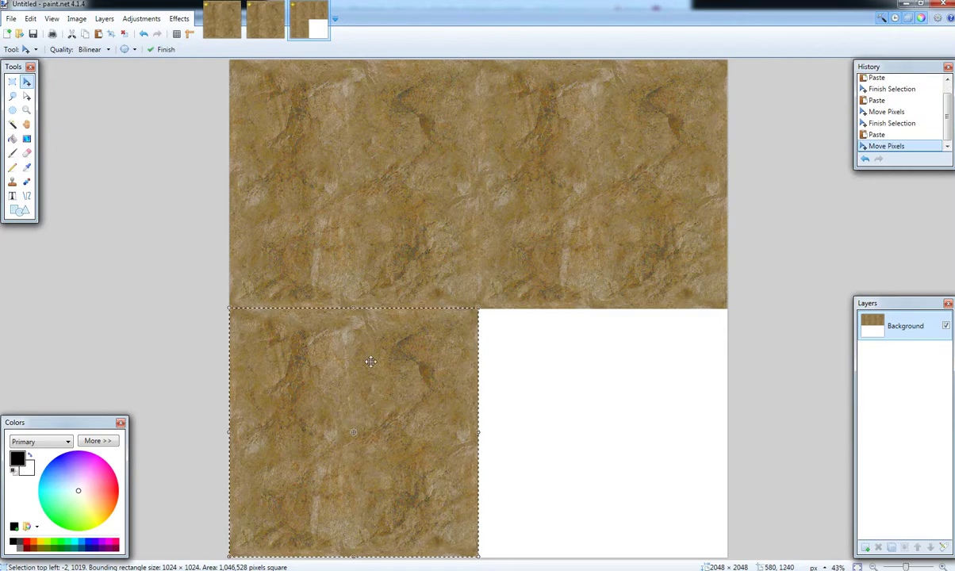
key("ctrl+v")
left_click_drag(362, 164, 608, 416)
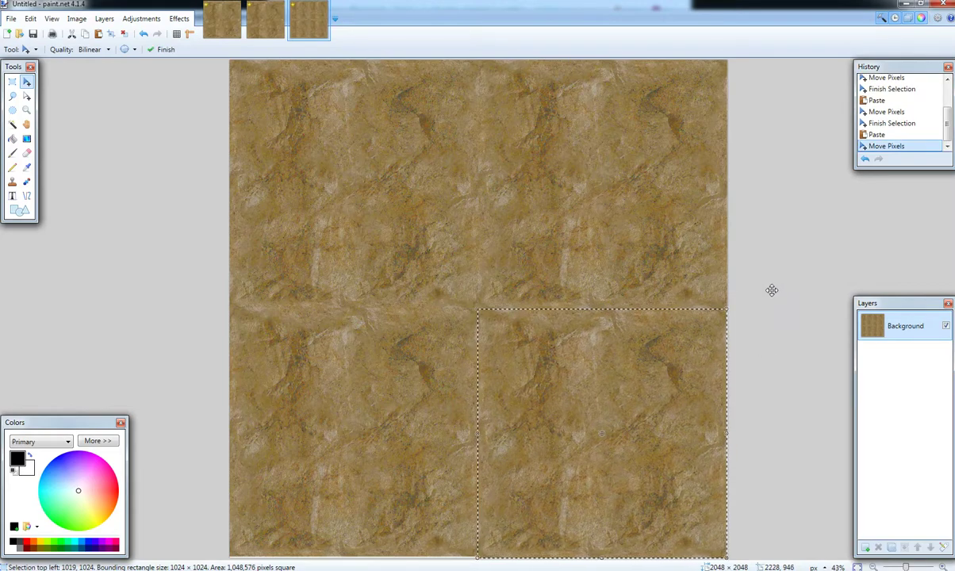
left_click(11, 82)
left_click(356, 332)
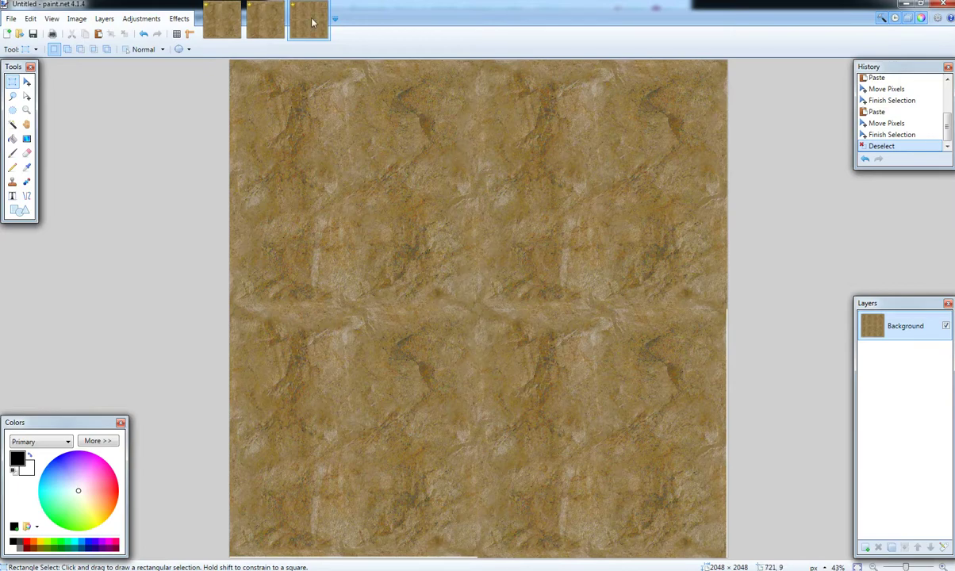
- Paste the texture into a new 1024 × 1024 pixel image and rotate that image 90° clockwise
left_click(9, 19)
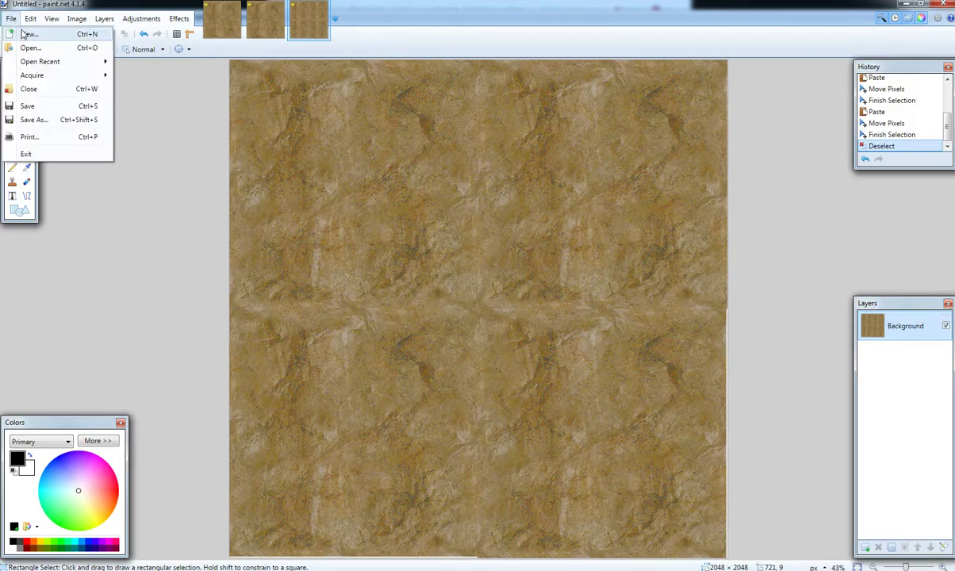
left_click(25, 34)
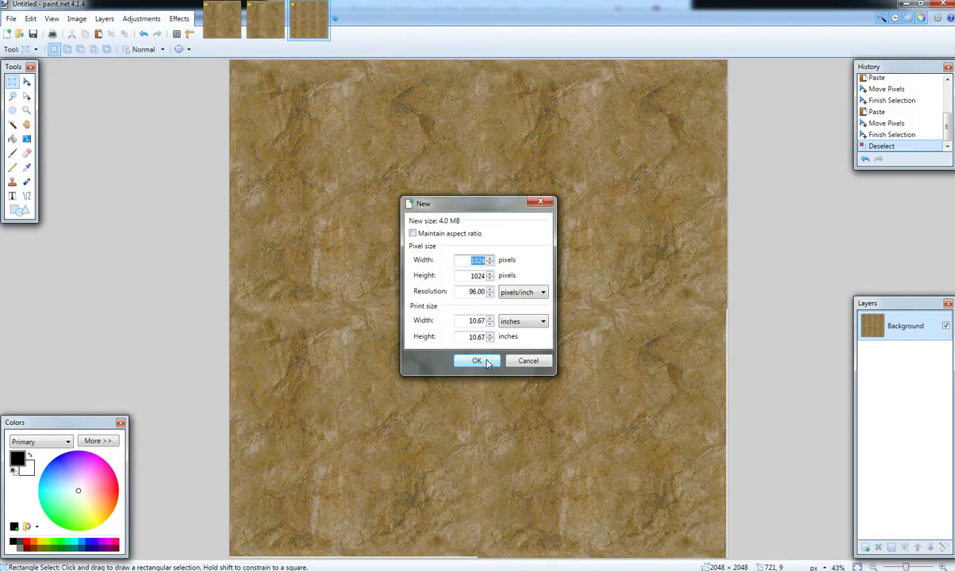
left_click(490, 361)
key("ctrl+v")
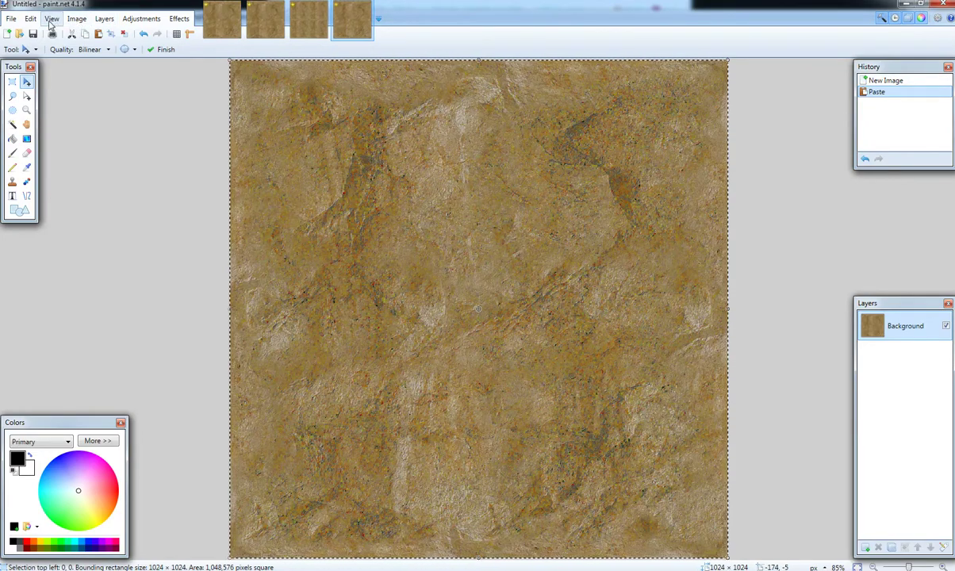
left_click(75, 19)
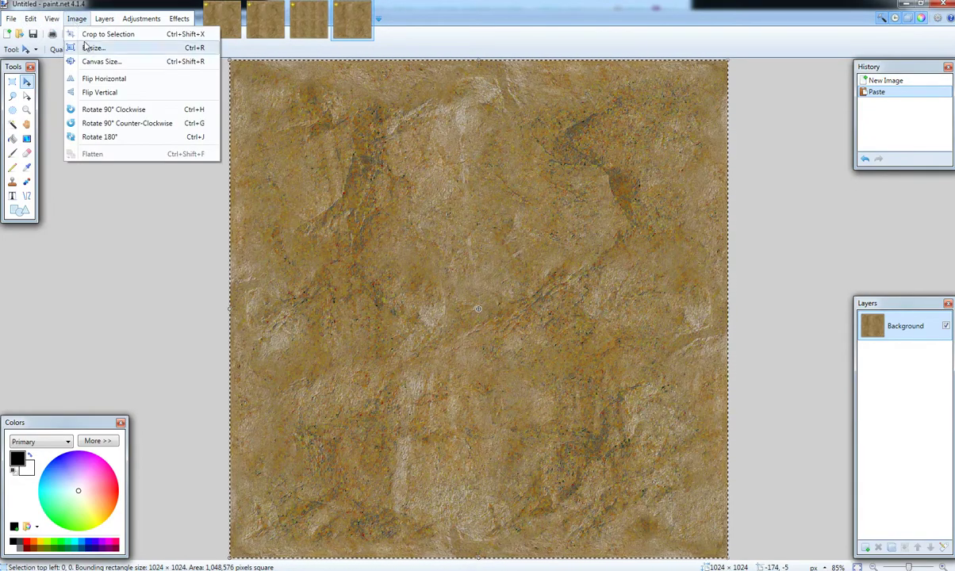
left_click(113, 110)
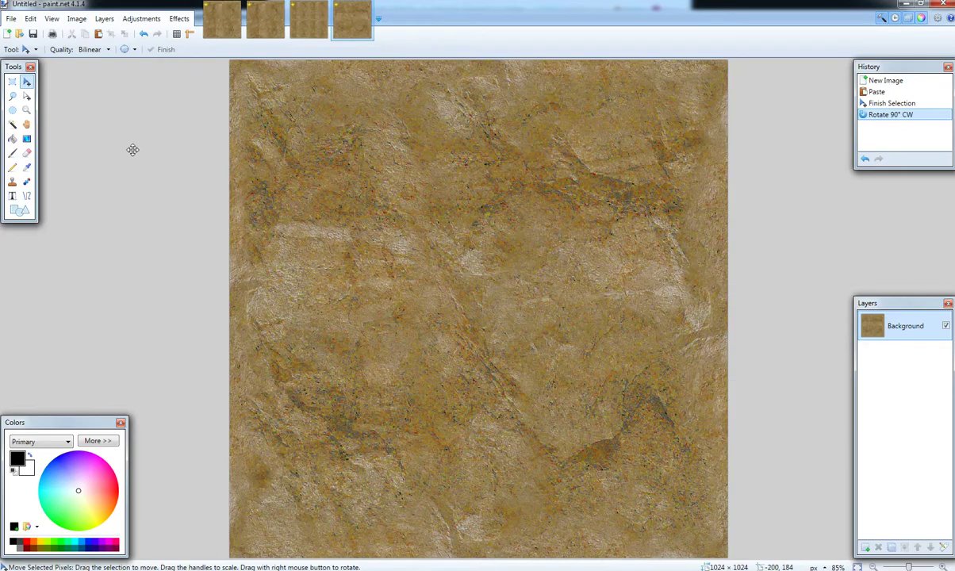
- Paste the rotated texture over the upper-left quarter of the 2048 × 2048 tiling image and clear the selection
left_click(309, 20)
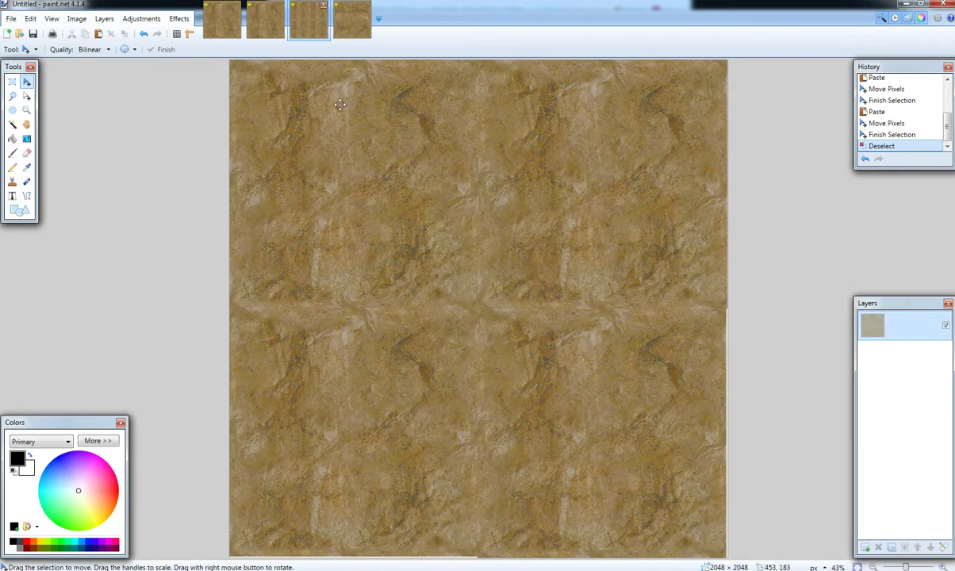
key("ctrl+v")
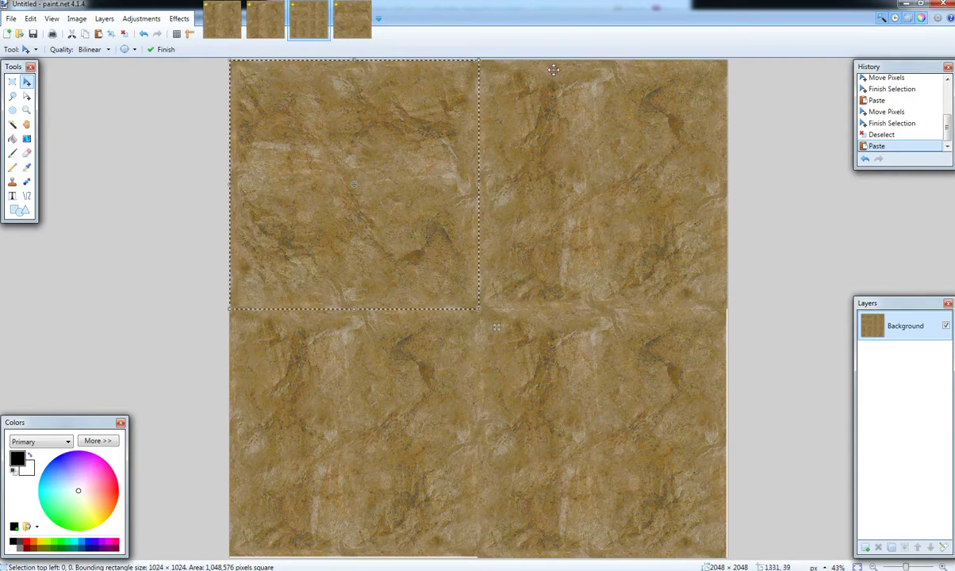
left_click(12, 81)
key("ctrl+d")
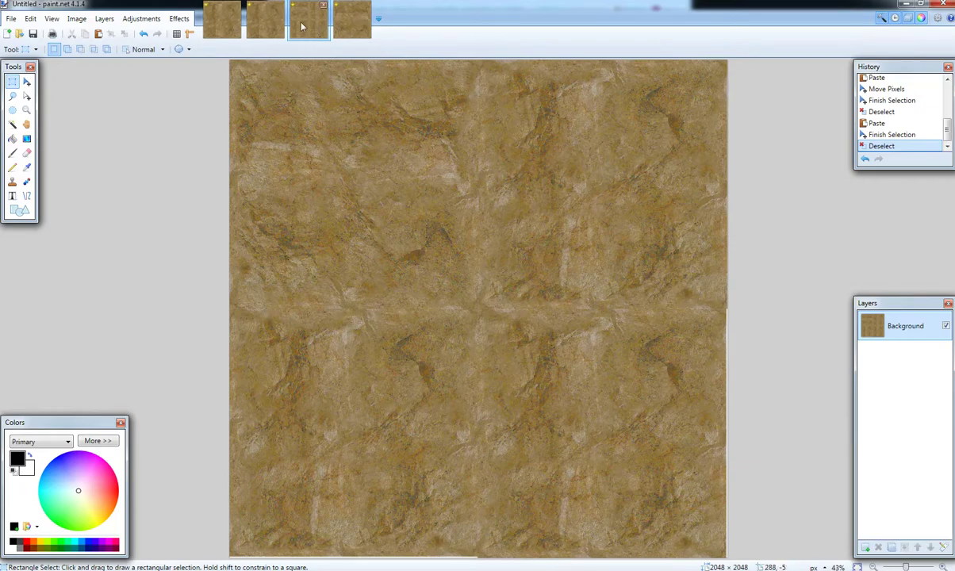
- Switch back to ttd21_cliff02.tga and clear its selection
left_click(223, 20)
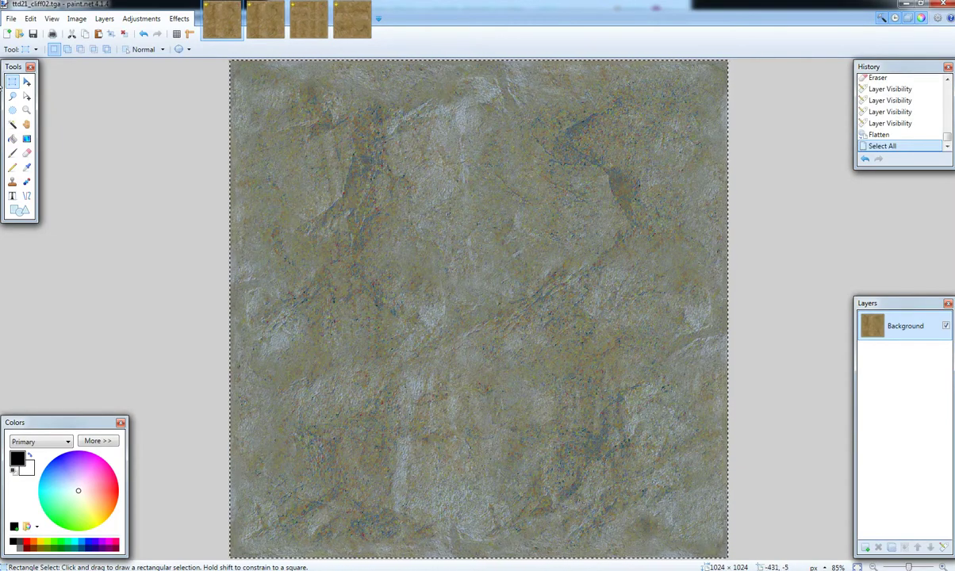
left_click(109, 107)
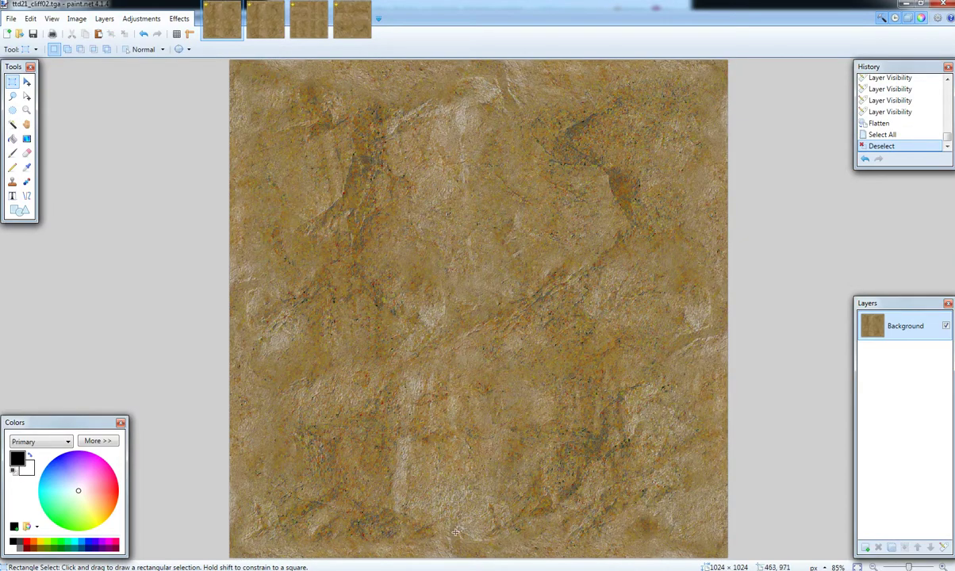
left_click(11, 18)
mouse_move(28, 20)
- Close the two untitled 1024 × 1024 images with the rotated textures, discarding their unsaved changes
left_click(274, 22)
left_click(272, 7)
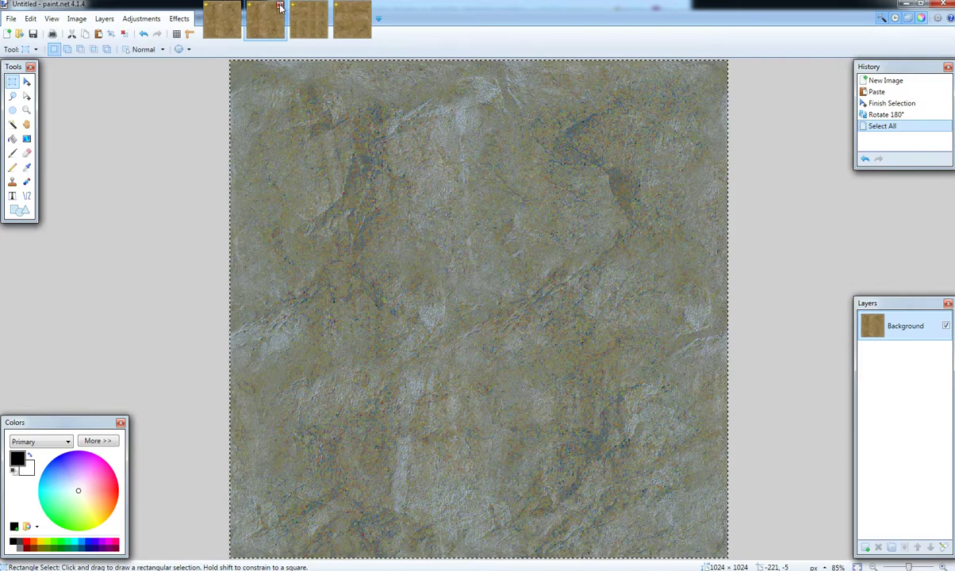
left_click(279, 7)
left_click(465, 371)
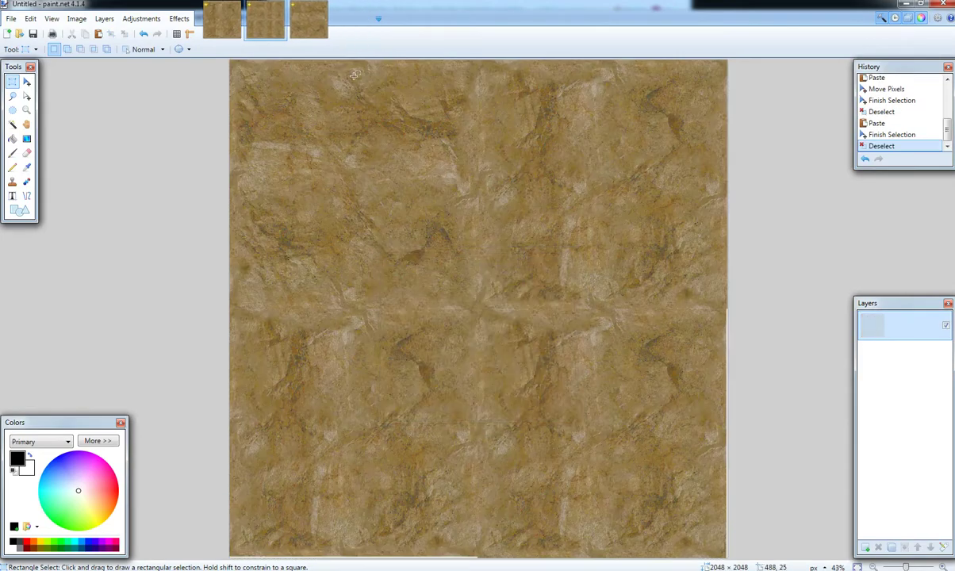
key("ctrl+w")
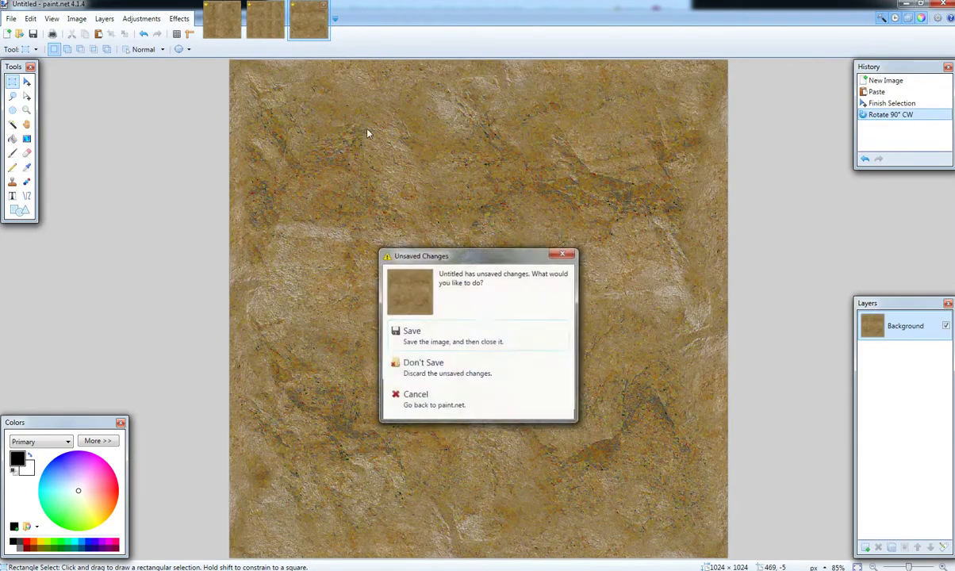
left_click(468, 364)
- Return to ttd21_cliff02.tga and select the entire texture
left_click(223, 14)
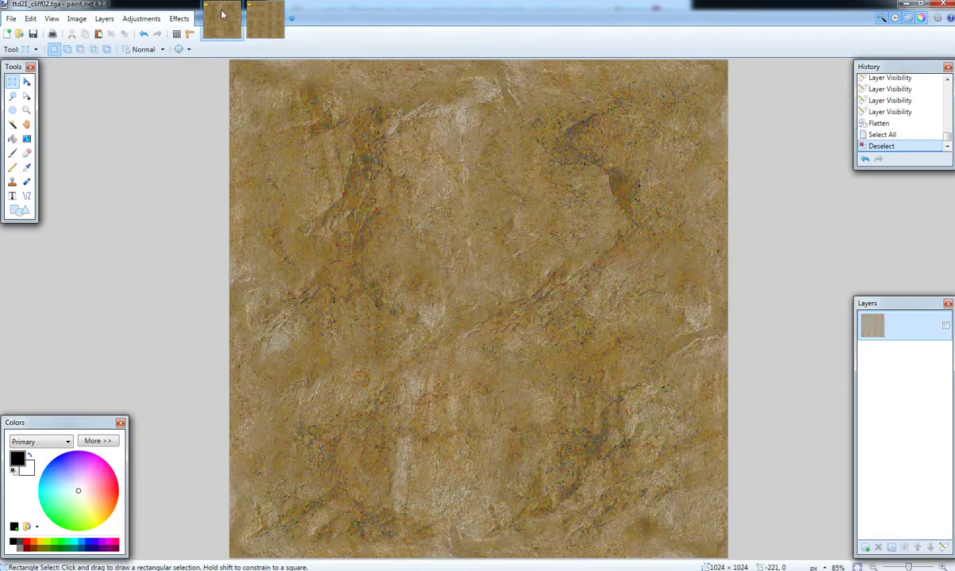
left_click(31, 18)
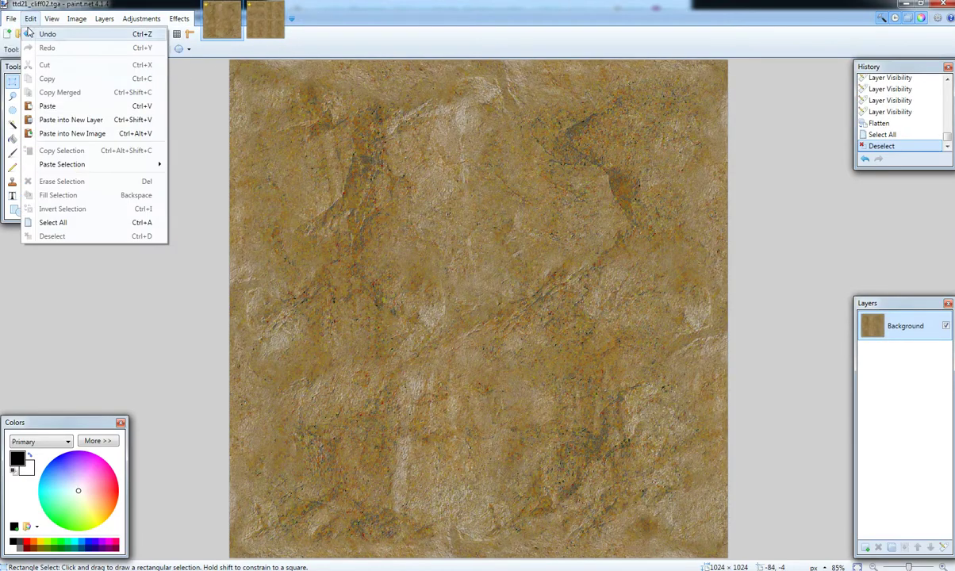
left_click(57, 221)
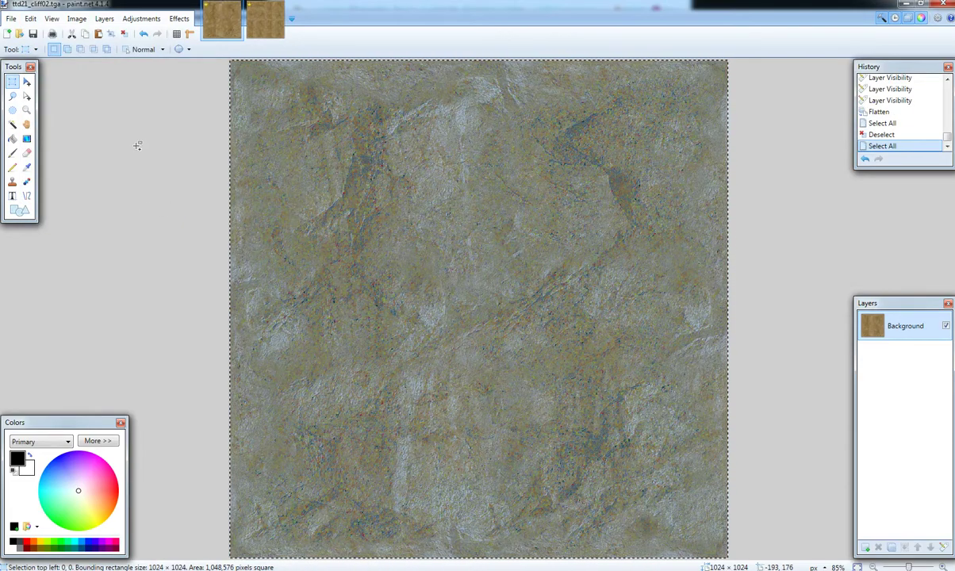
- Create a new 1024 × 1024 image and paste the copied cliff texture into it
left_click(11, 18)
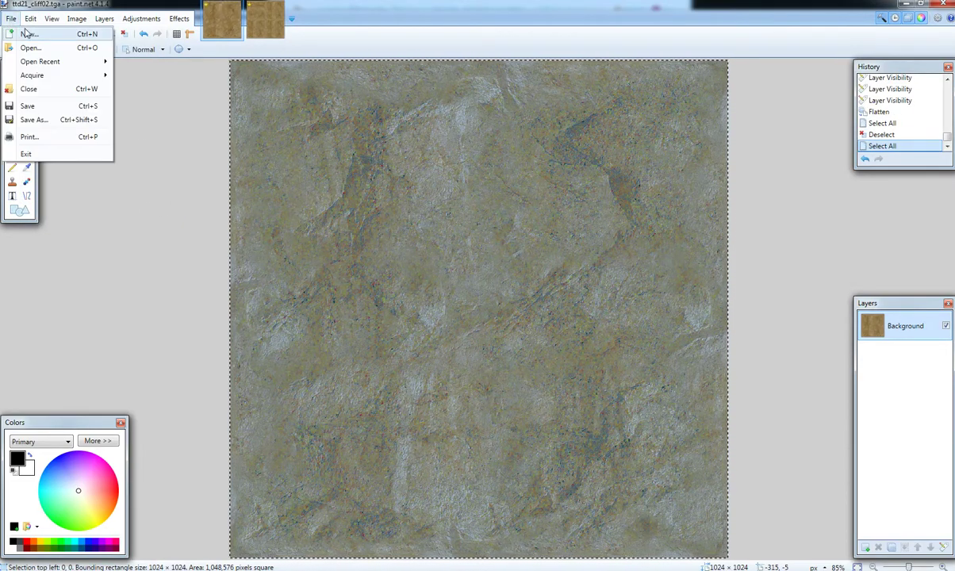
left_click(32, 47)
left_click(476, 362)
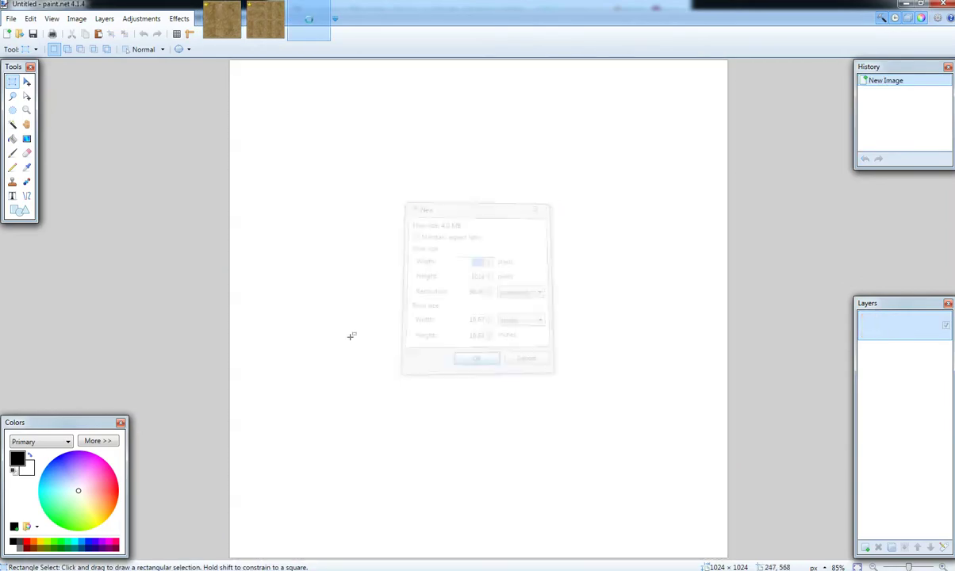
key("ctrl+v")
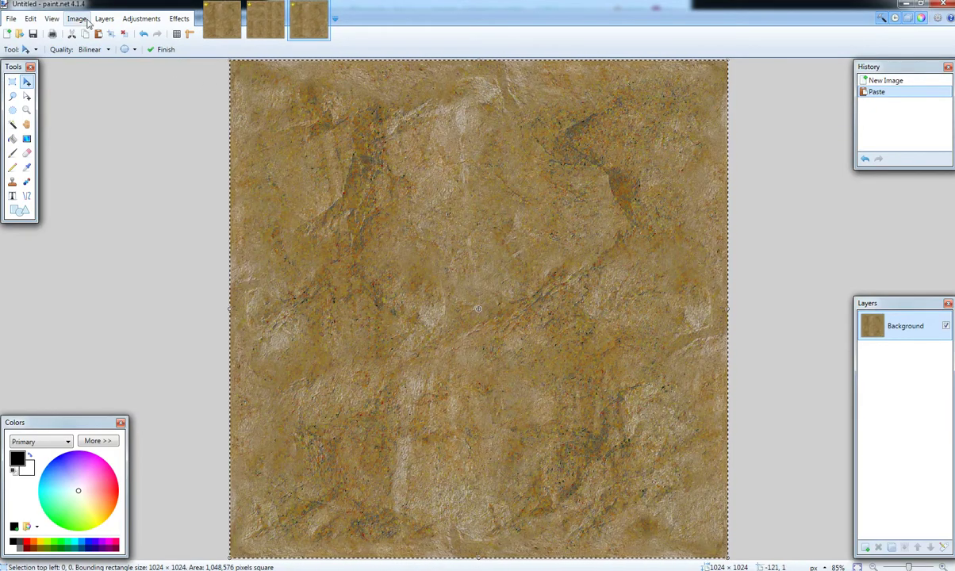
- Flip the pasted texture vertically and select the entire image
left_click(77, 19)
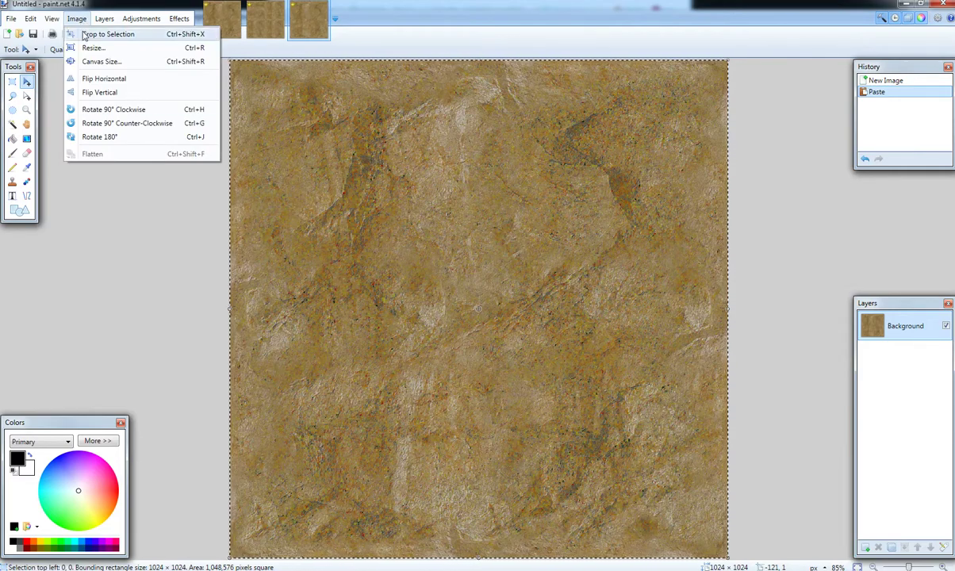
left_click(106, 93)
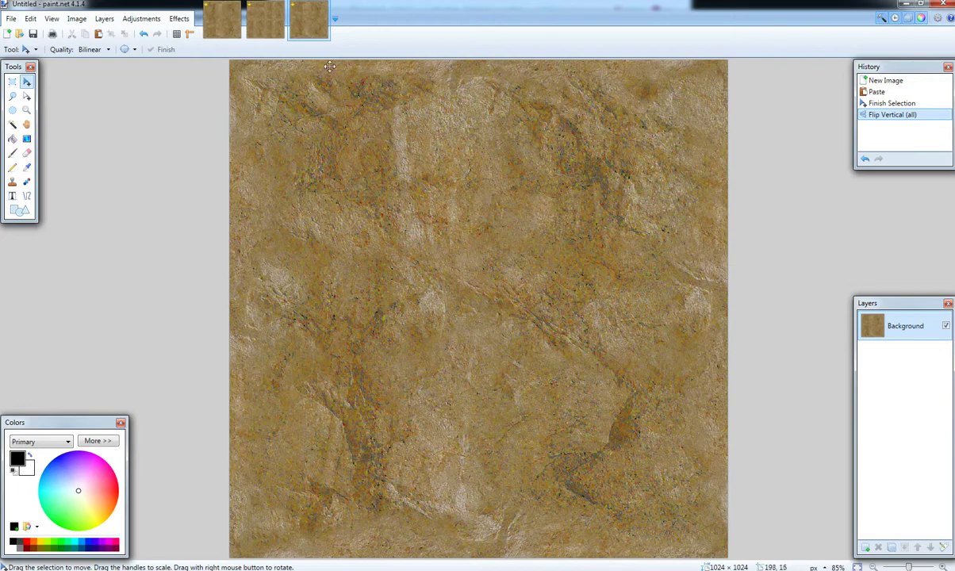
left_click(30, 18)
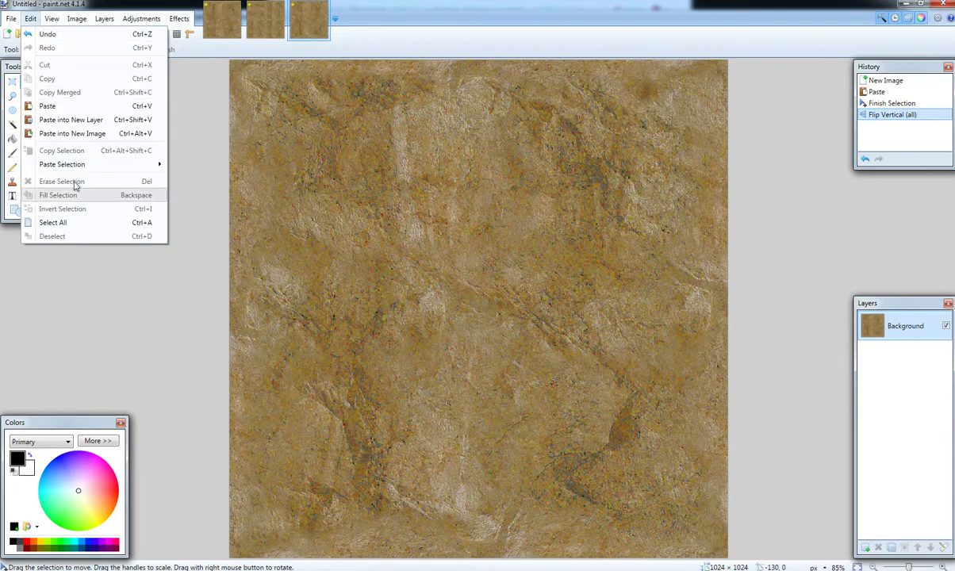
left_click(68, 223)
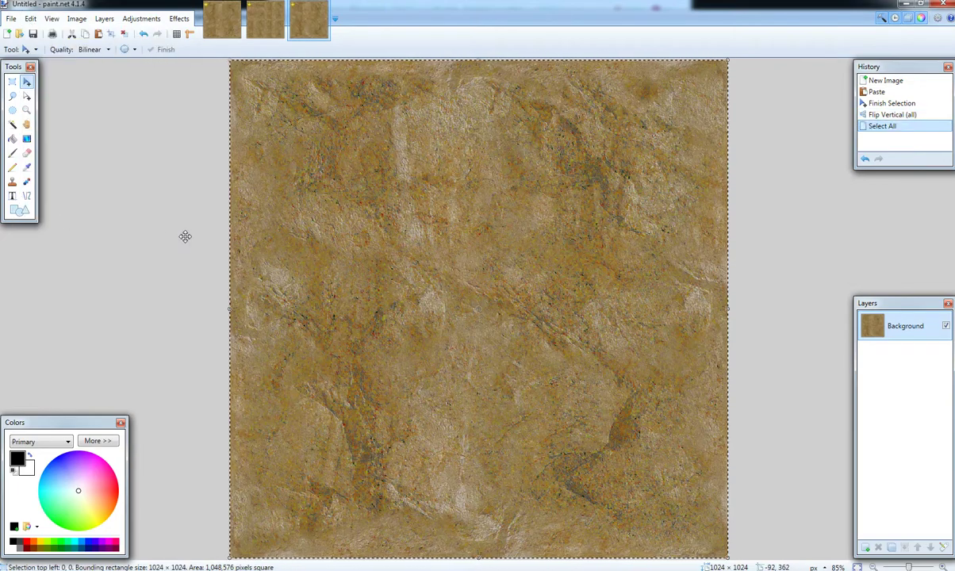
- Paste the flipped texture onto a new layer in ttd21_cliff02.tga and clear the selection
left_click(222, 20)
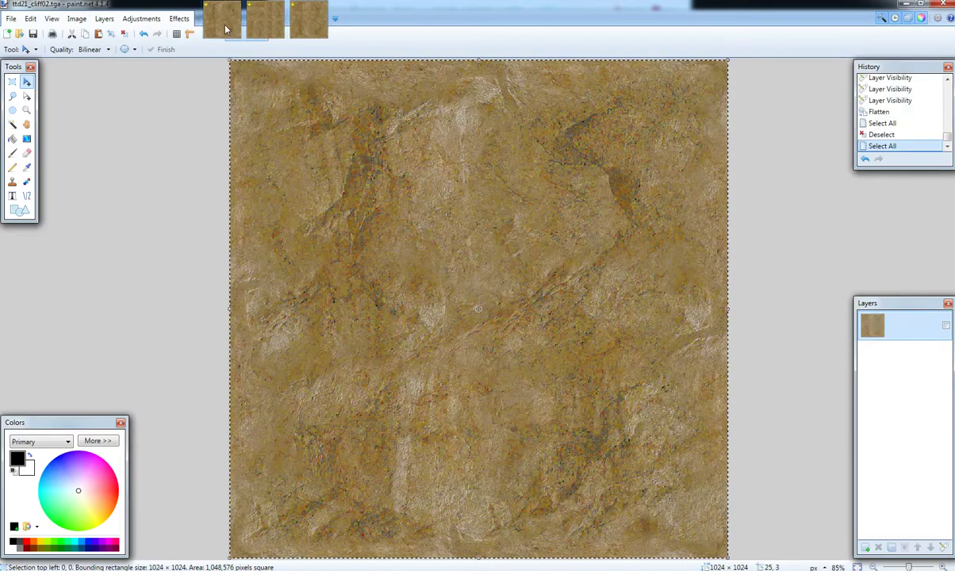
left_click(865, 548)
key("ctrl+v")
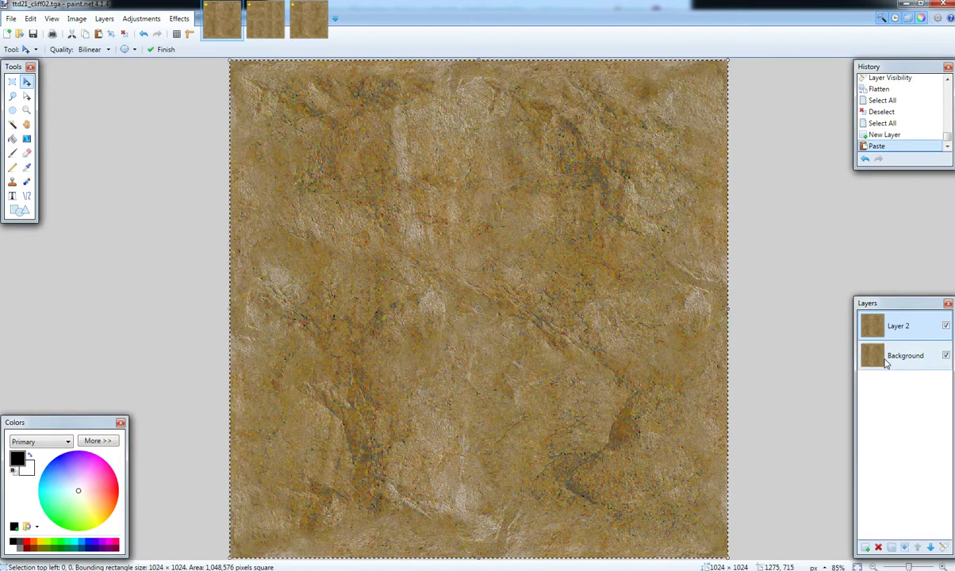
left_click(12, 81)
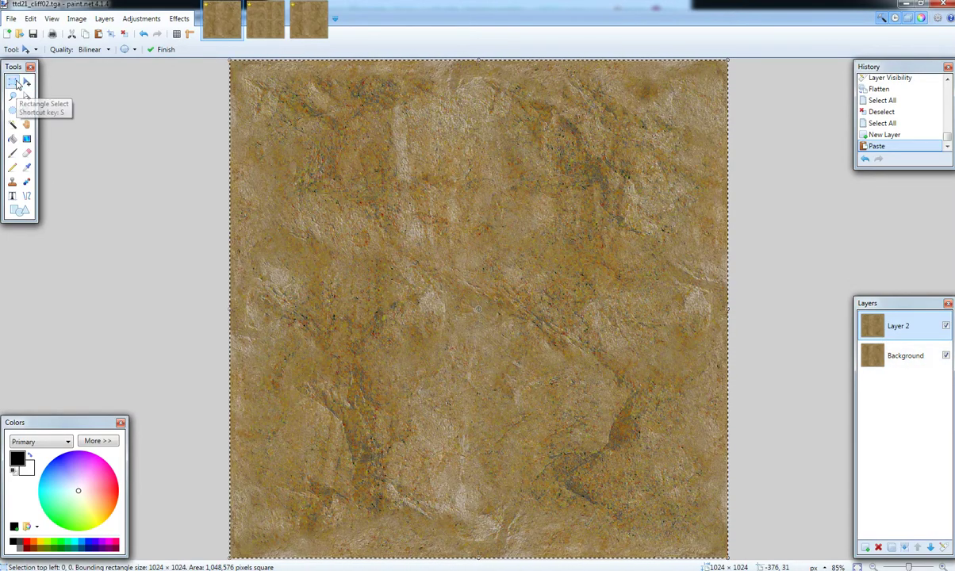
left_click(79, 116)
- Erase an irregular soft-edged strip along the upper edge of the flipped texture on Layer 2
left_click(26, 152)
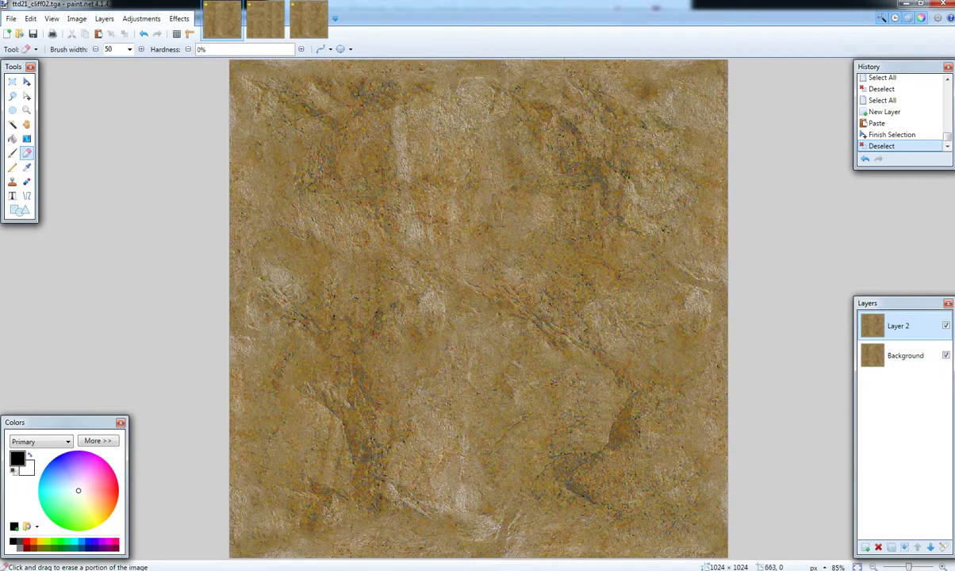
left_click_drag(552, 60, 549, 61)
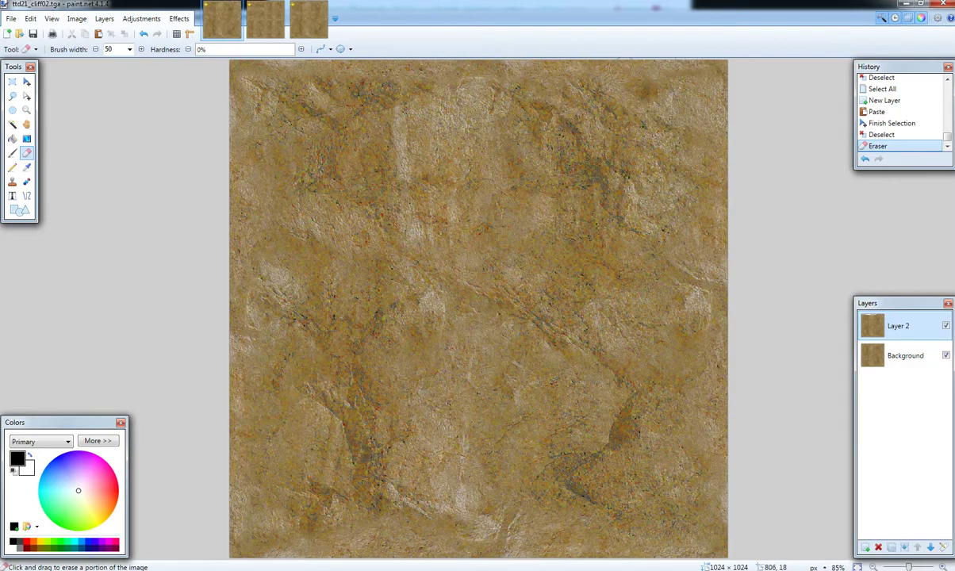
left_click_drag(561, 56, 561, 58)
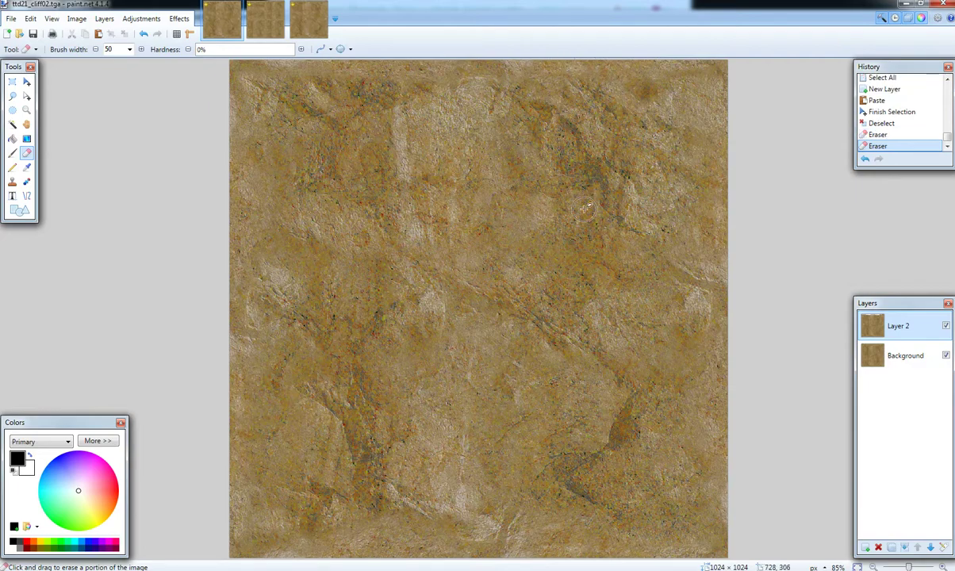
- Hide the Background layer, erase leftover pixels along Layer 2's upper edge, and show the Background again
left_click(946, 356)
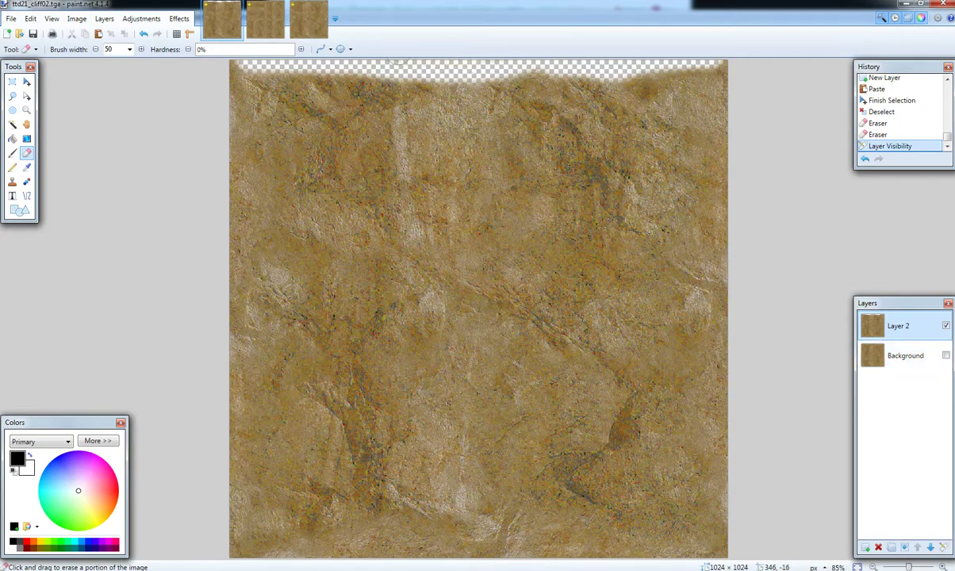
left_click_drag(238, 65, 367, 64)
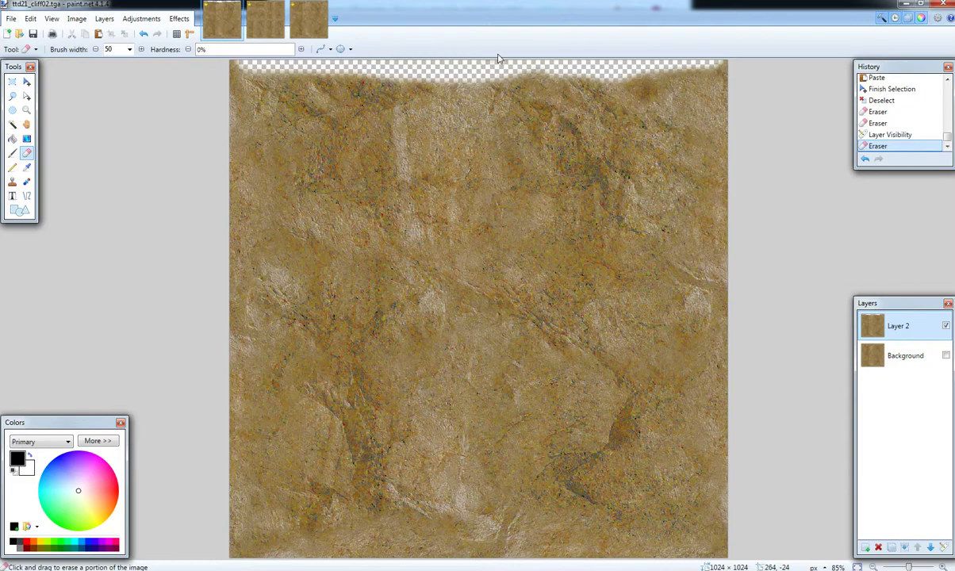
left_click_drag(508, 64, 476, 64)
mouse_move(578, 63)
left_mouse_down()
mouse_move(555, 64)
mouse_move(629, 63)
left_mouse_up()
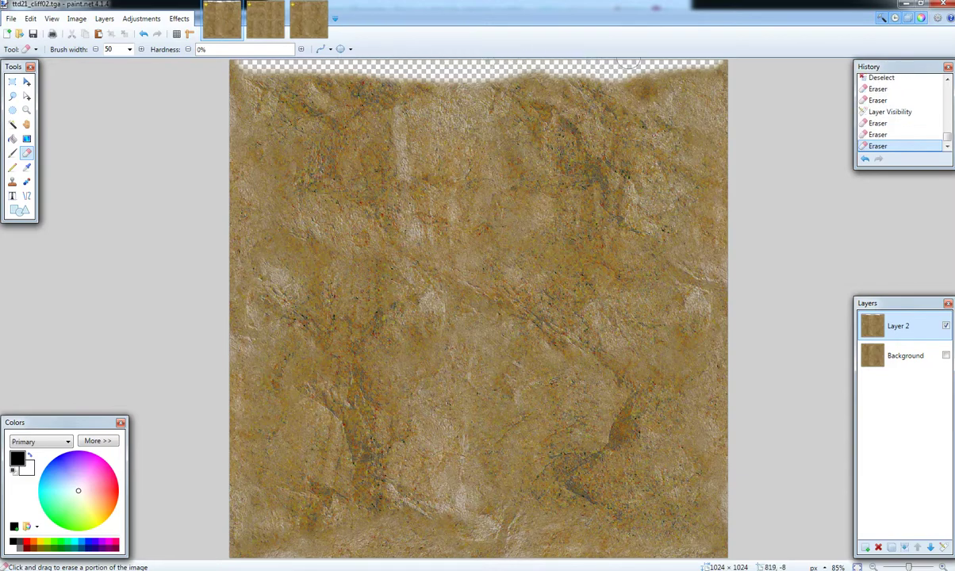
left_click(945, 357)
left_click(946, 357)
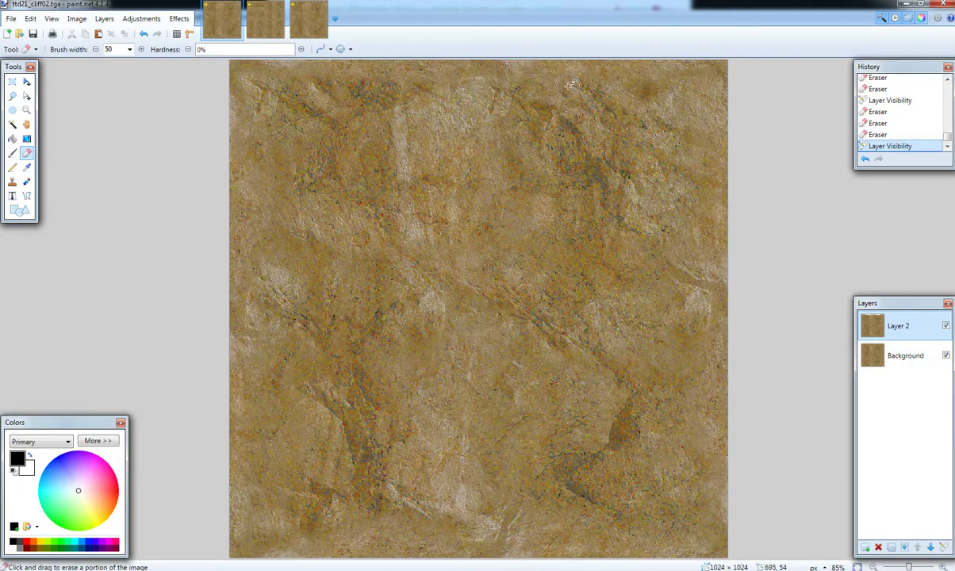
- Try erasing more of Layer 2 near the middle of its upper edge and undo both eraser strokes
mouse_move(522, 66)
left_mouse_down()
mouse_move(502, 111)
mouse_move(493, 102)
left_mouse_up()
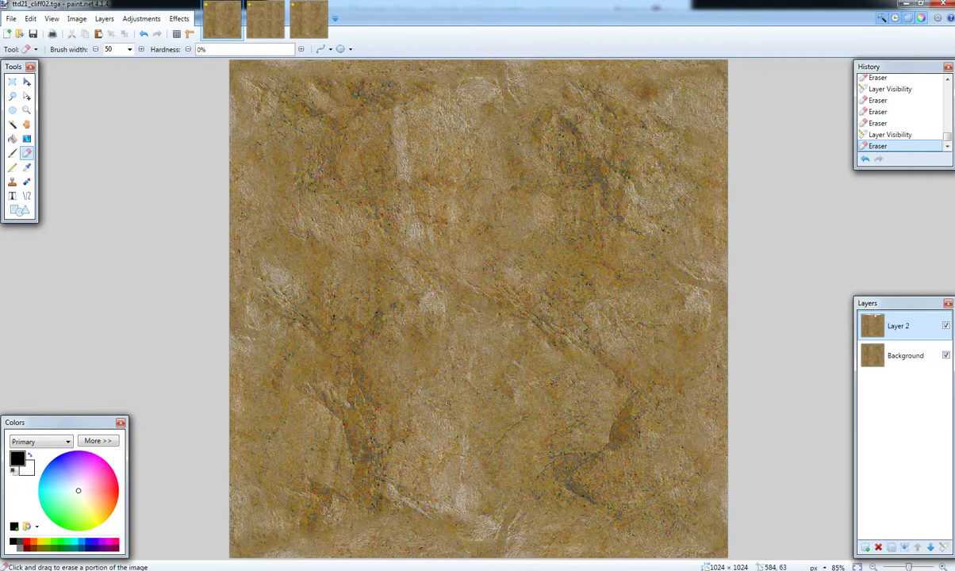
left_click_drag(532, 83, 484, 85)
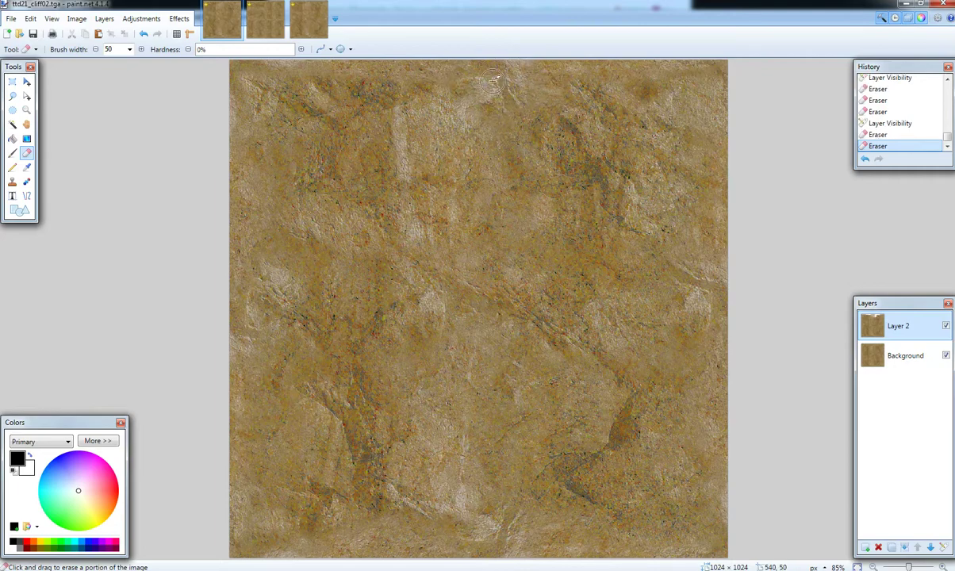
left_click(143, 34)
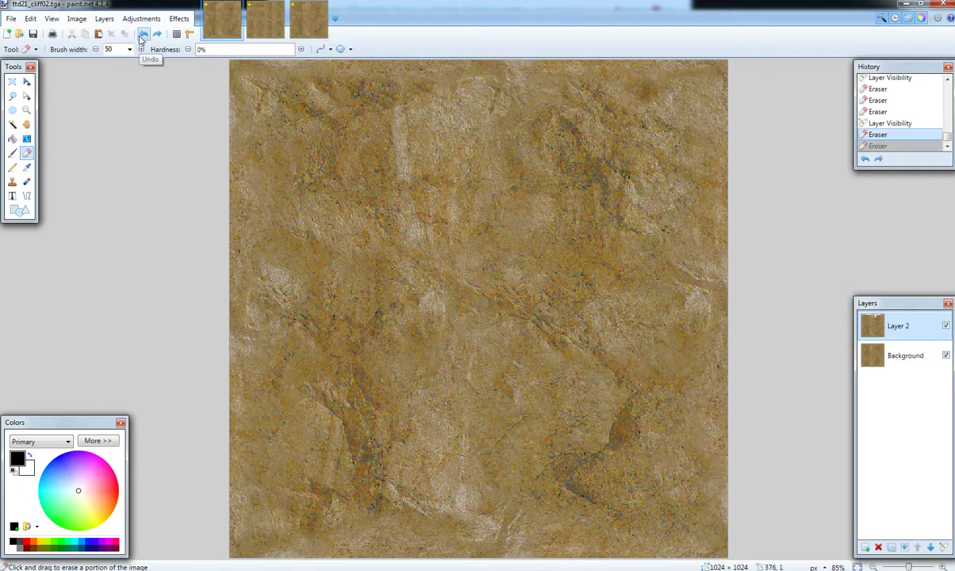
left_click(143, 35)
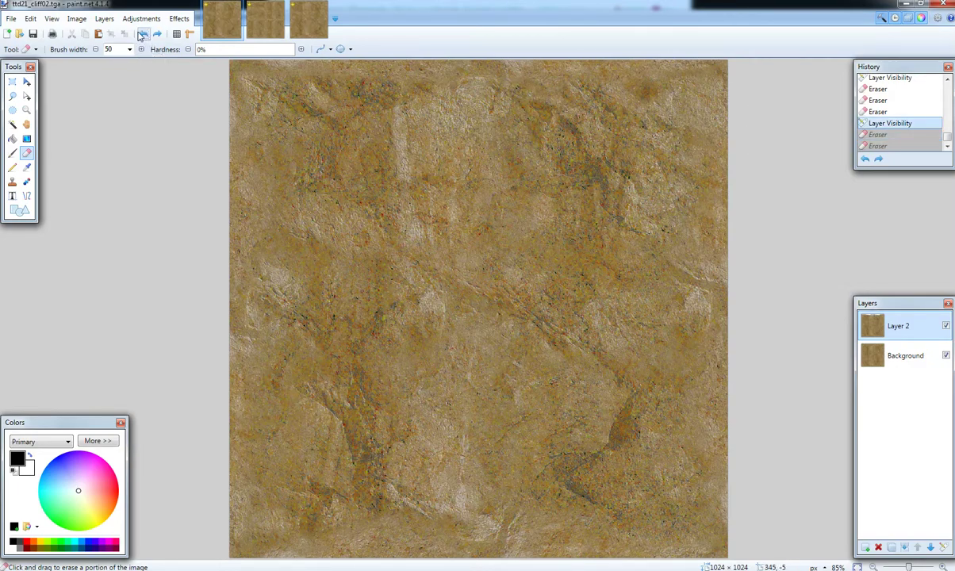
- Flatten ttd21_cliff02.tga into a single layer and select the entire texture
left_click(77, 19)
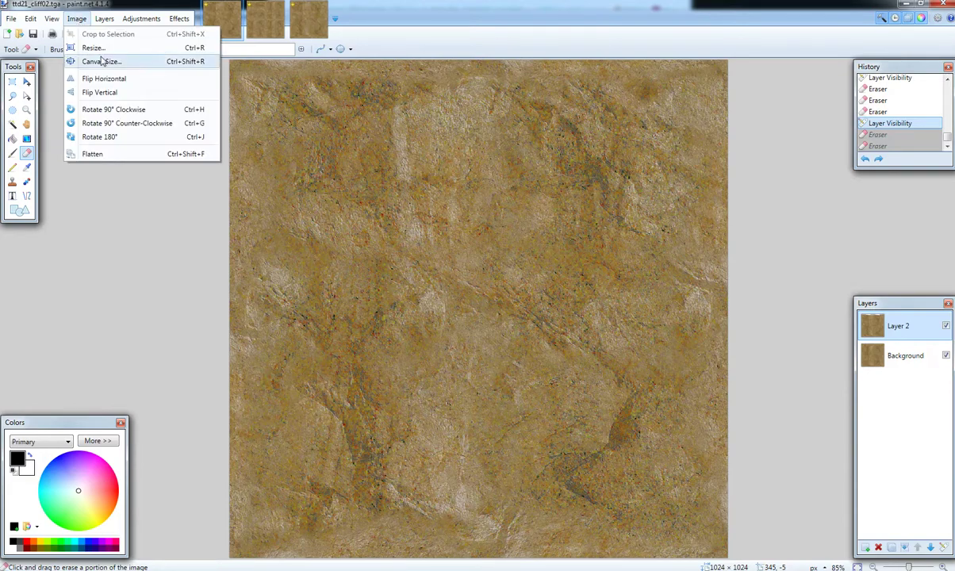
left_click(112, 156)
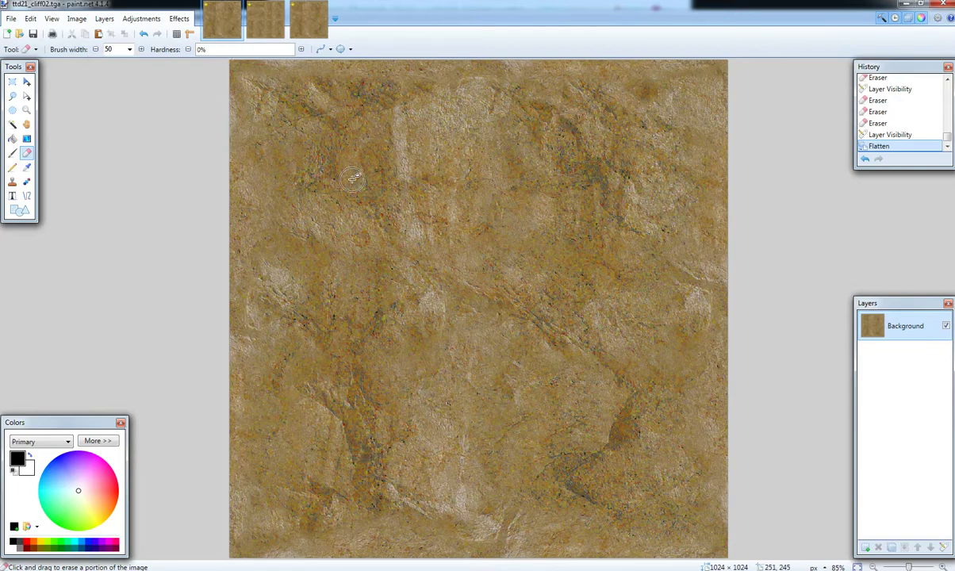
left_click(30, 19)
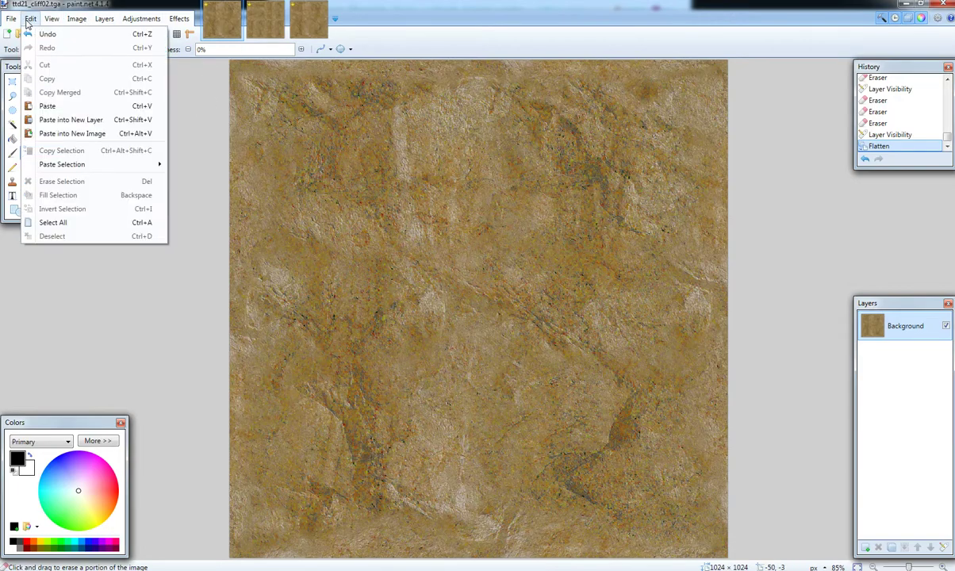
left_click(75, 224)
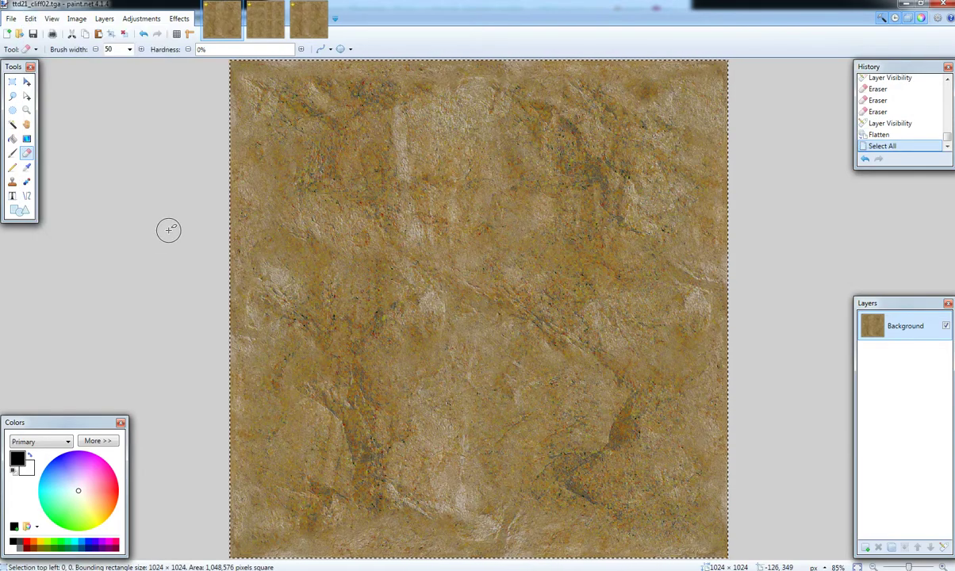
- Paste the flattened texture into the untitled 1024 × 1024 image and rotate the image 90° clockwise
left_click(323, 16)
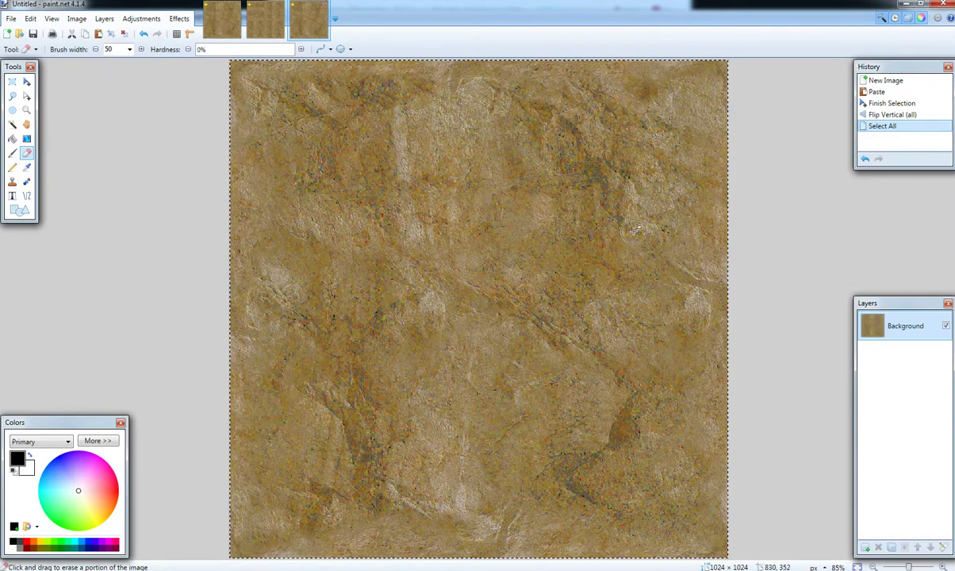
key("ctrl+v")
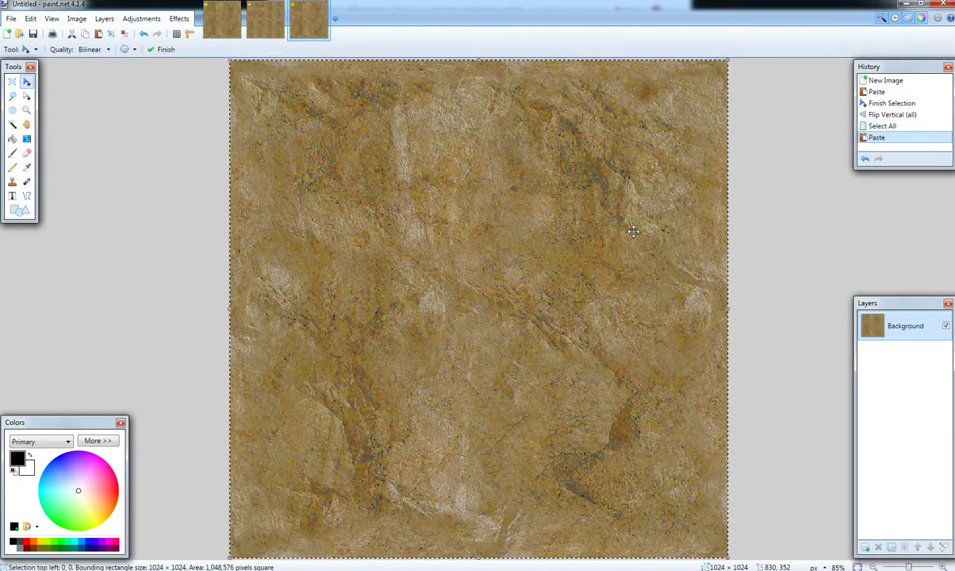
left_click(27, 19)
left_click(30, 18)
left_click(76, 18)
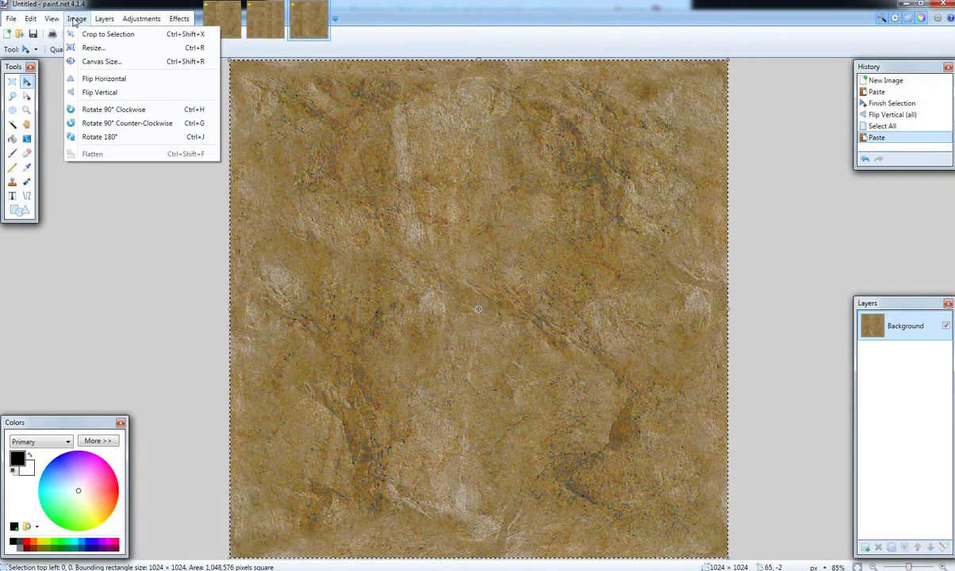
left_click(115, 110)
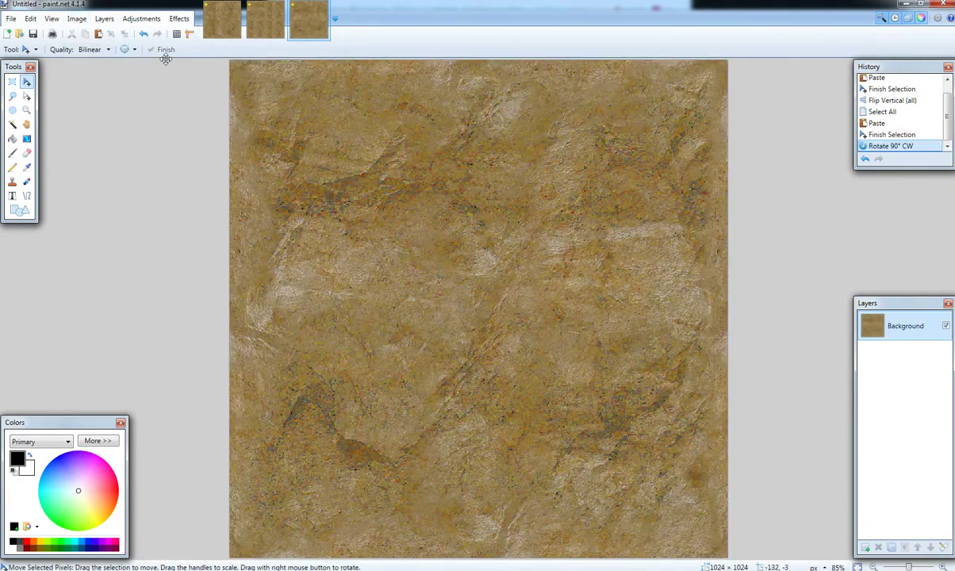
- Select the entire rotated texture and paste it onto a new layer in ttd21_cliff02.tga
left_click(12, 20)
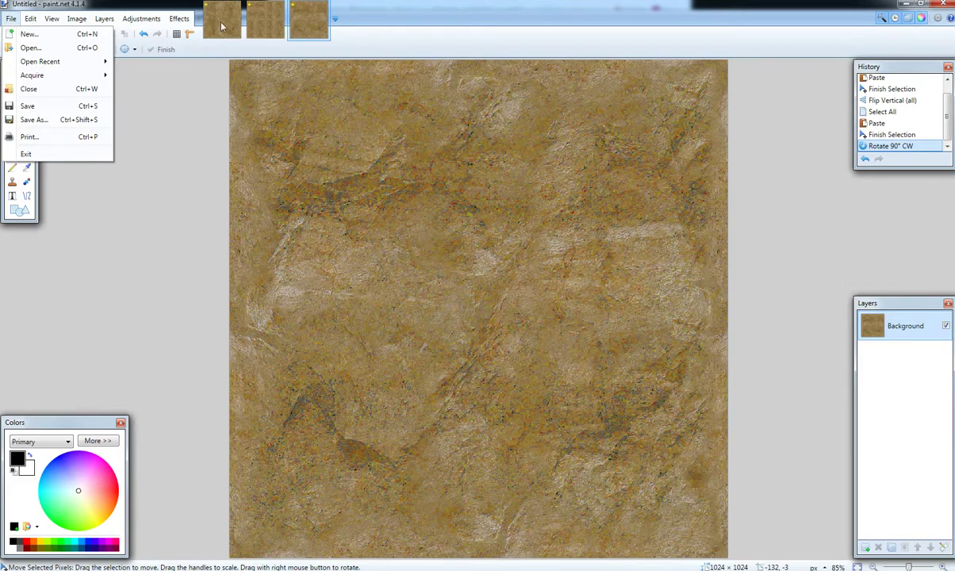
left_click(10, 19)
left_click(10, 20)
mouse_move(31, 18)
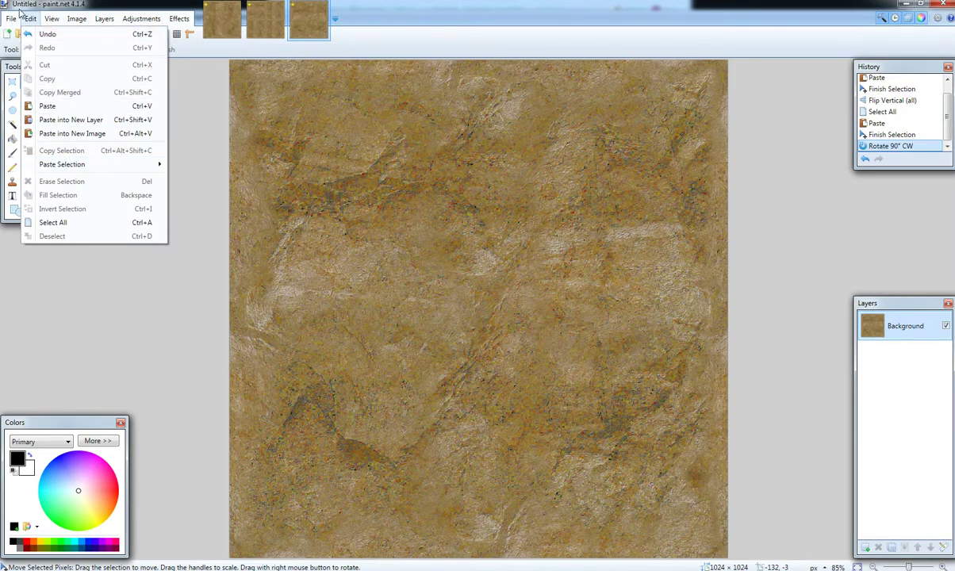
left_click(78, 222)
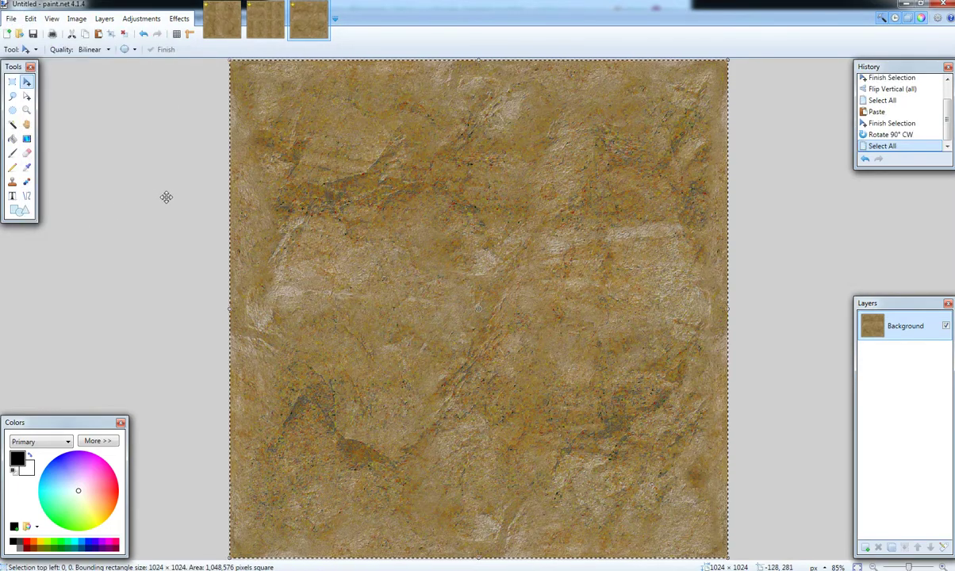
left_click(222, 19)
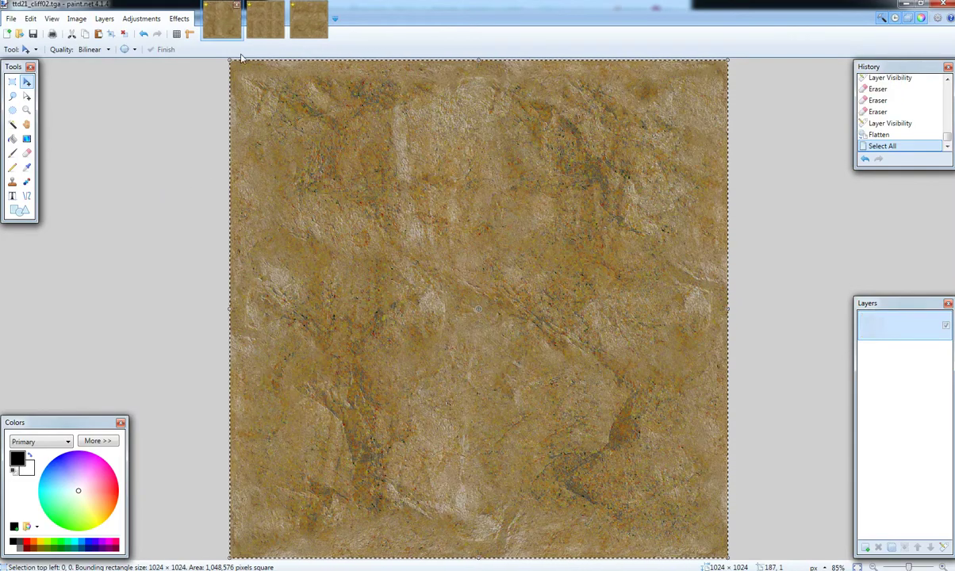
key("ctrl+shift+n")
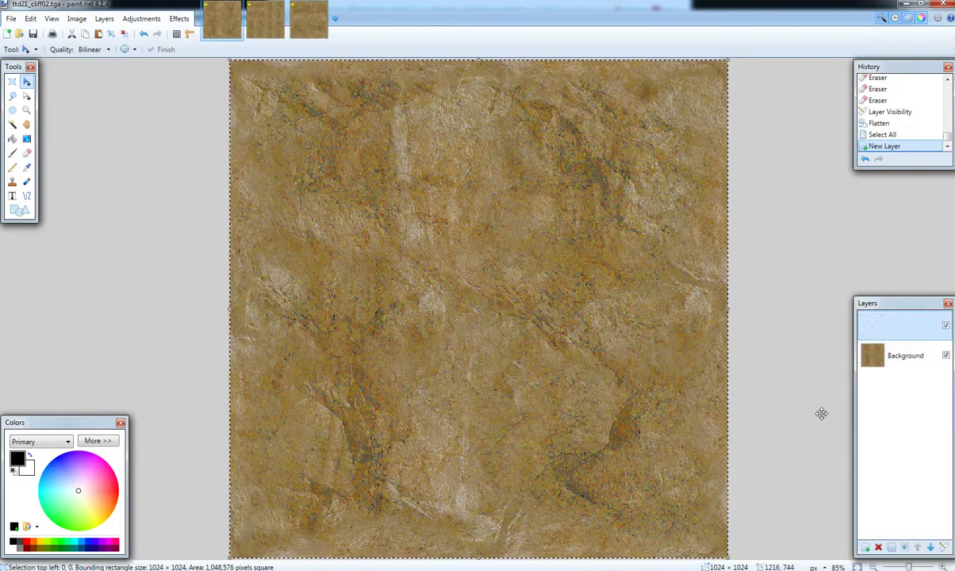
key("ctrl+v")
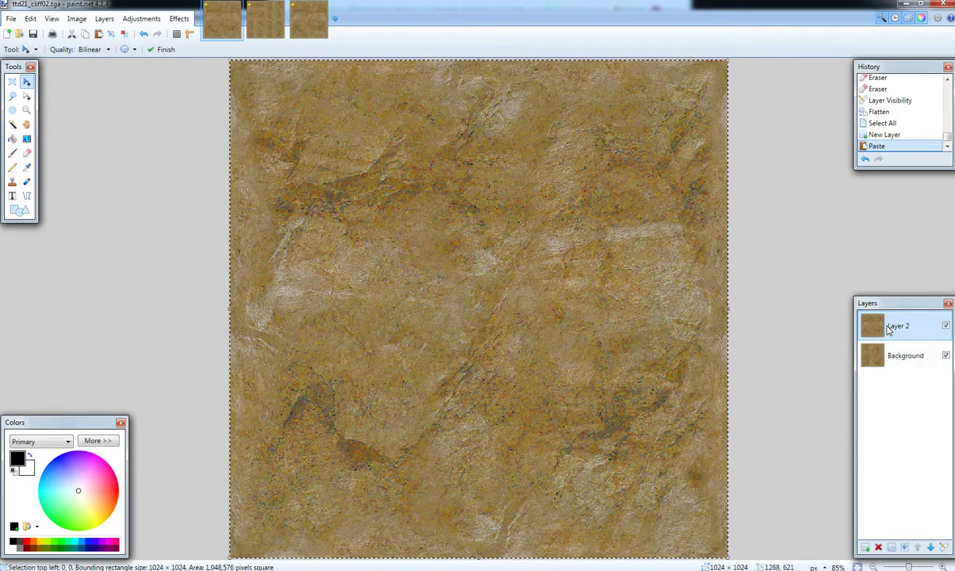
- Commit and deselect the pasted texture, hide the Background, and erase a thin strip along Layer 2's lower edge with a soft 50 px eraser
left_click(12, 82)
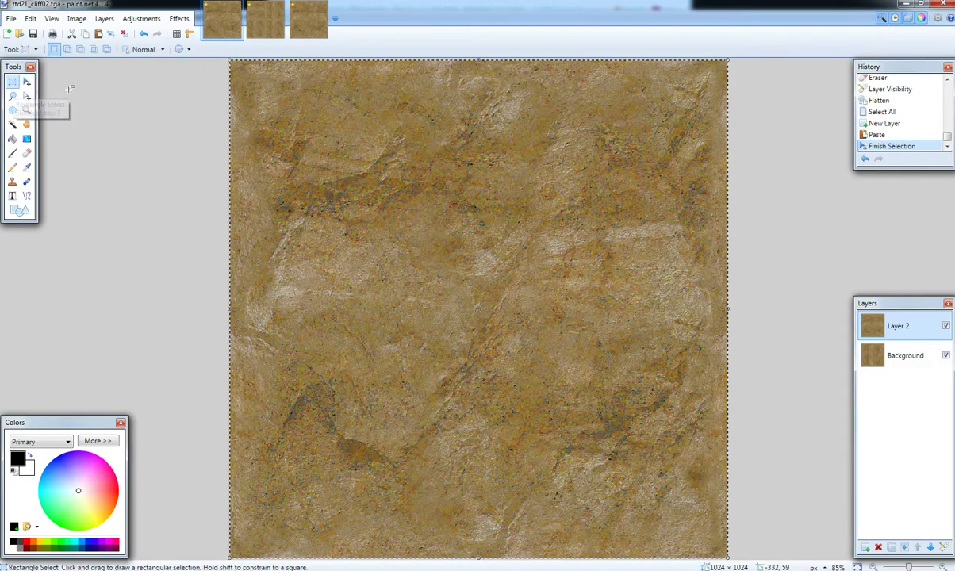
key("ctrl+d")
left_click(27, 155)
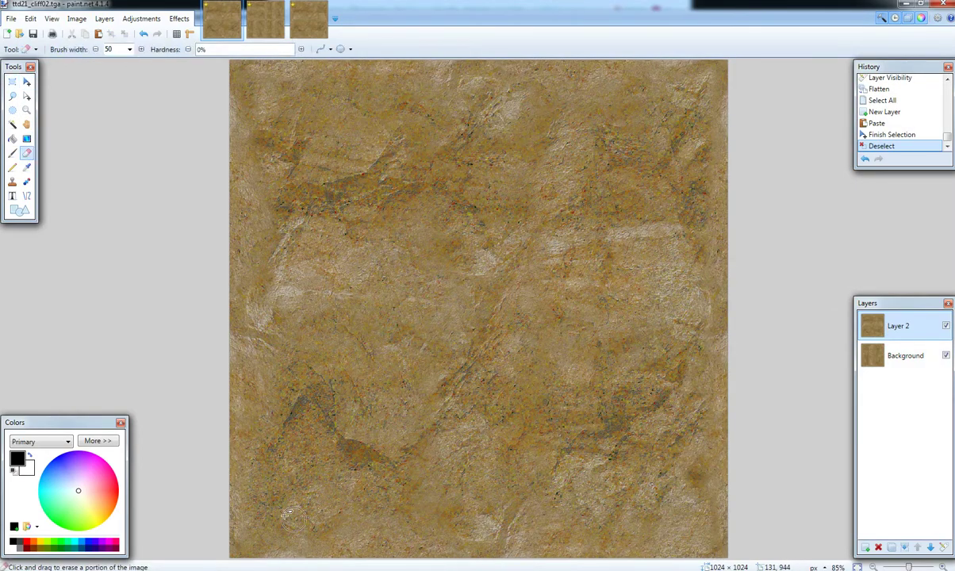
left_click(947, 356)
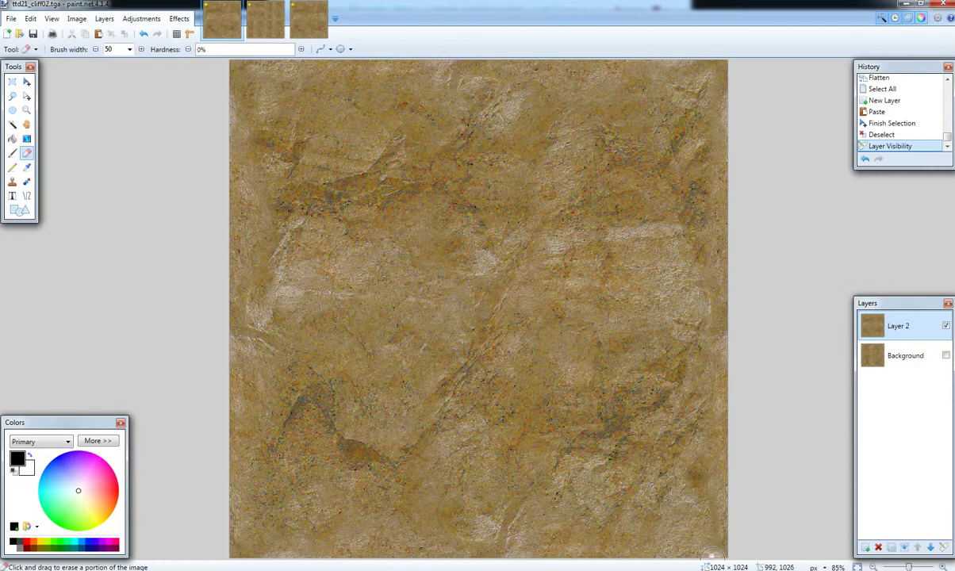
left_click_drag(712, 559, 313, 564)
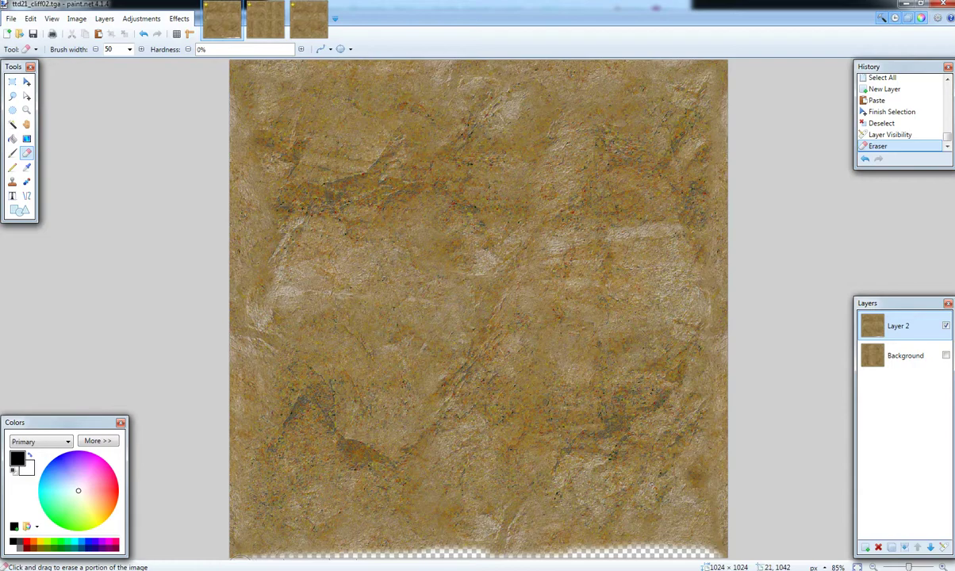
left_click_drag(269, 559, 307, 560)
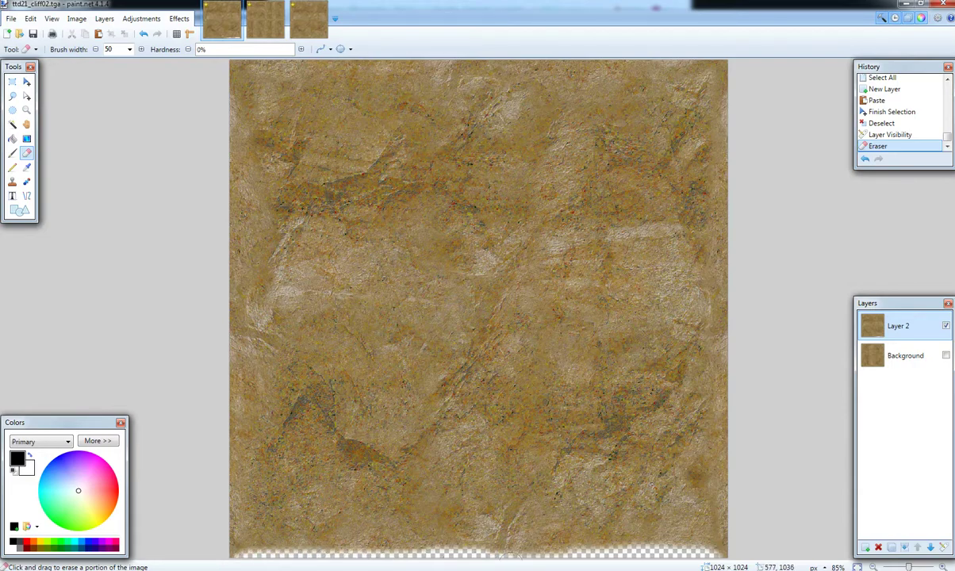
left_click_drag(607, 565, 606, 563)
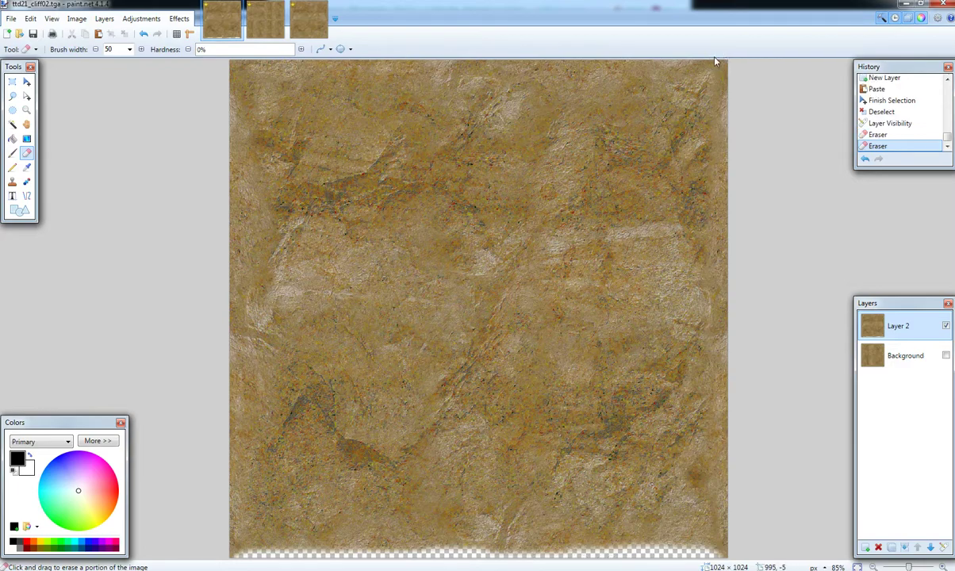
- Erase a strip along Layer 2's upper edge, show the Background again, and erase irregular patches along that same edge
mouse_move(714, 58)
left_mouse_down()
mouse_move(262, 50)
mouse_move(369, 54)
mouse_move(317, 55)
mouse_move(337, 57)
left_mouse_up()
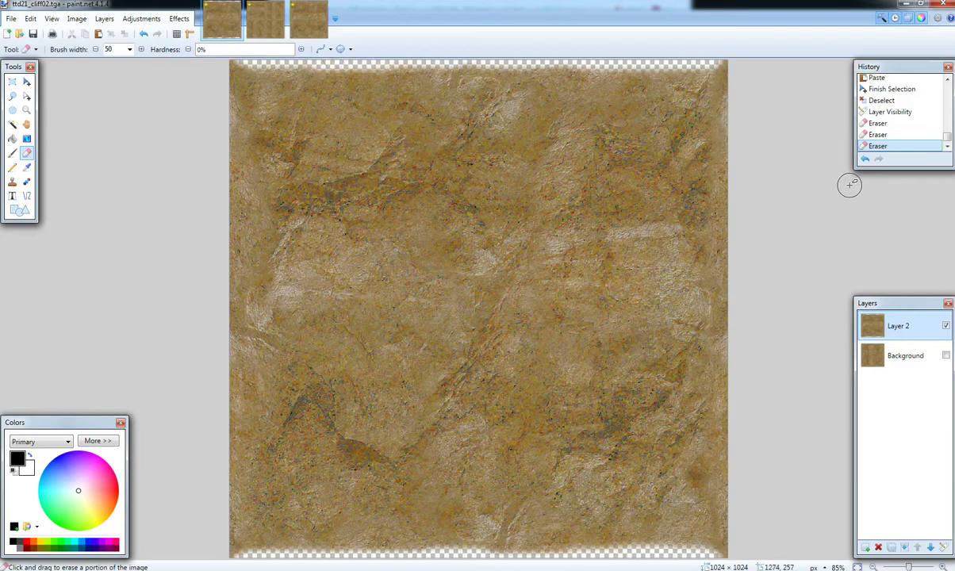
left_click(947, 356)
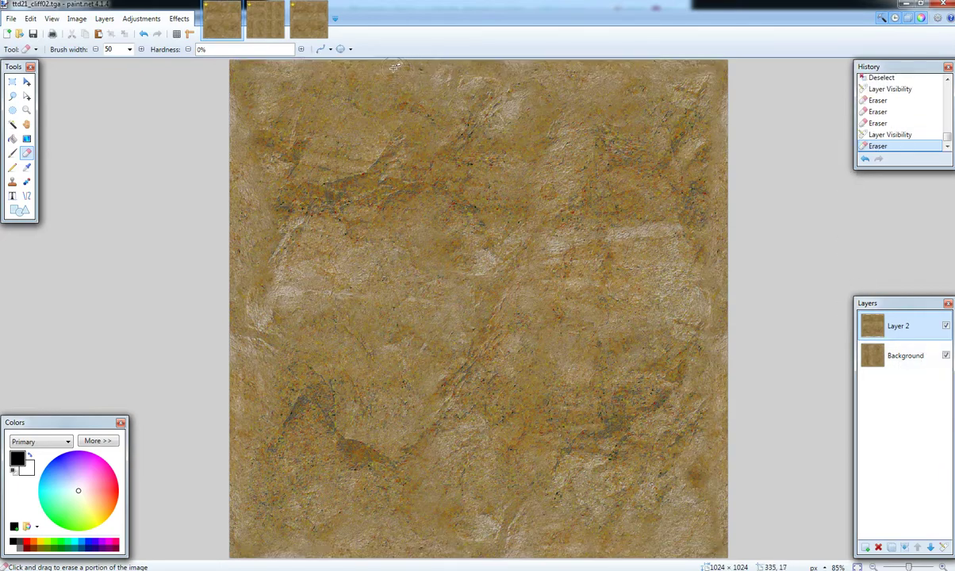
left_click_drag(394, 69, 372, 61)
left_click_drag(464, 62, 598, 76)
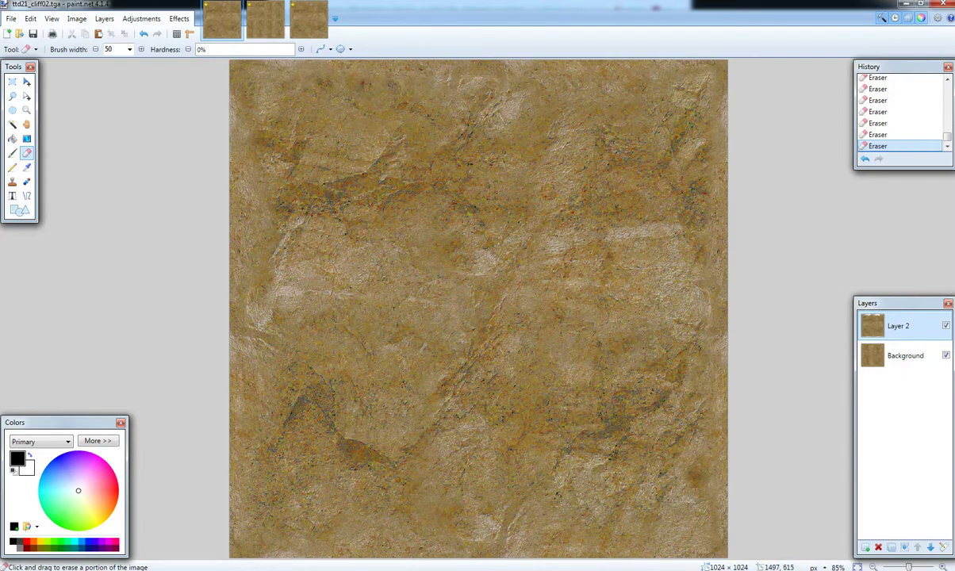
- Try erasing spots from the Background layer along the lower edge of the texture
left_click(951, 361)
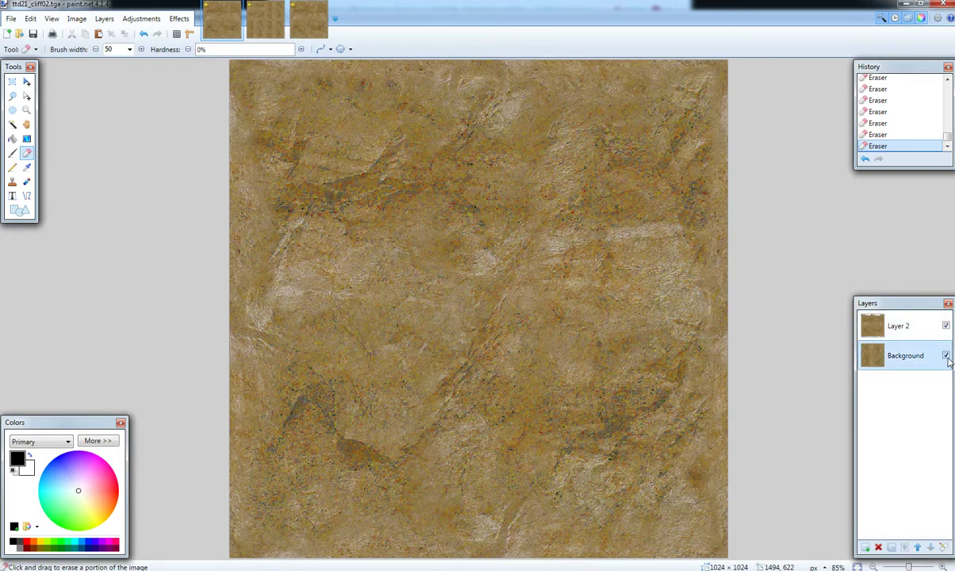
left_click(948, 357)
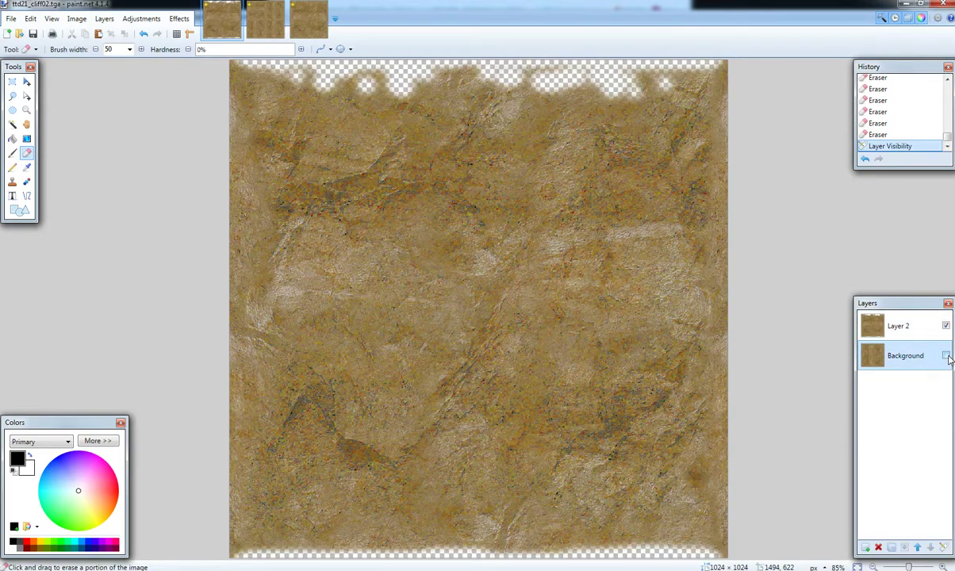
left_click(948, 357)
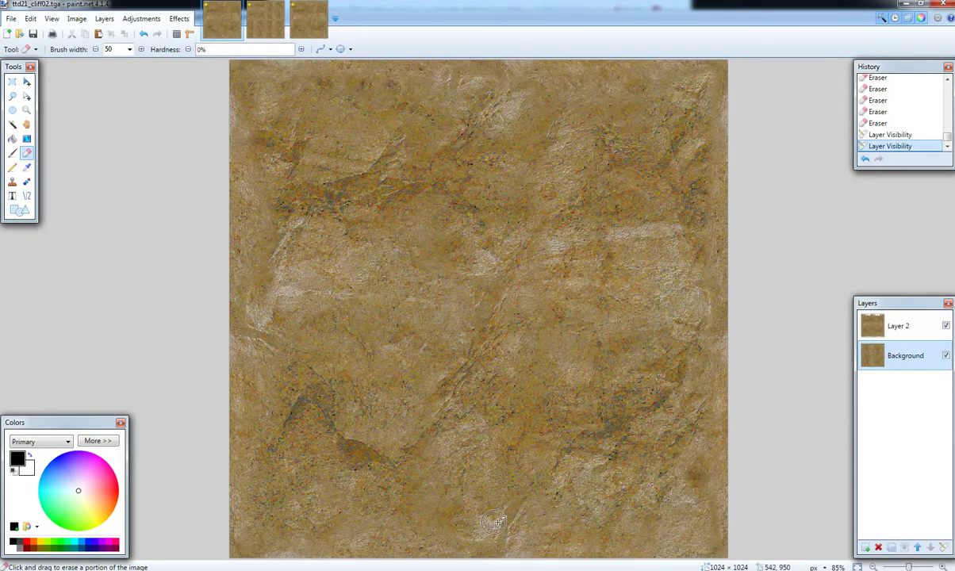
left_click(407, 519)
left_click(397, 526)
left_click(381, 532)
left_click(365, 536)
left_click(340, 539)
left_click(311, 539)
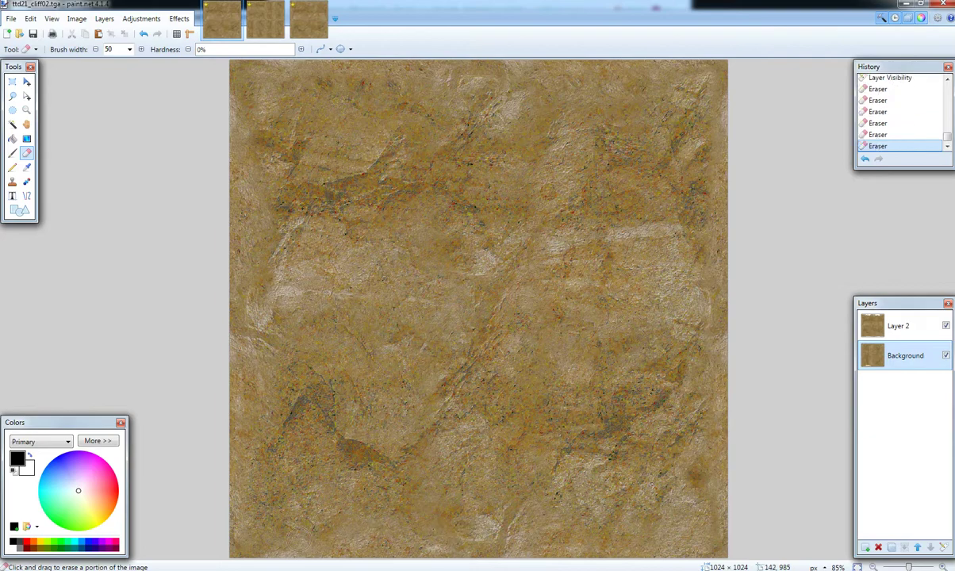
left_click(439, 528)
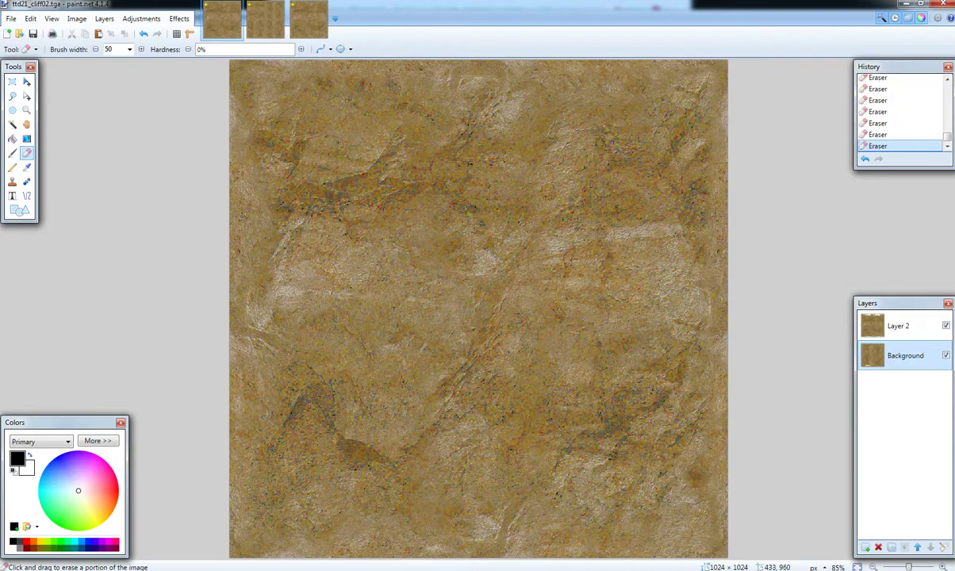
- Undo the eraser strokes made on the Background layer and return to Layer 2 with both layers visible
left_click(143, 34)
left_click(143, 34)
left_click(142, 34)
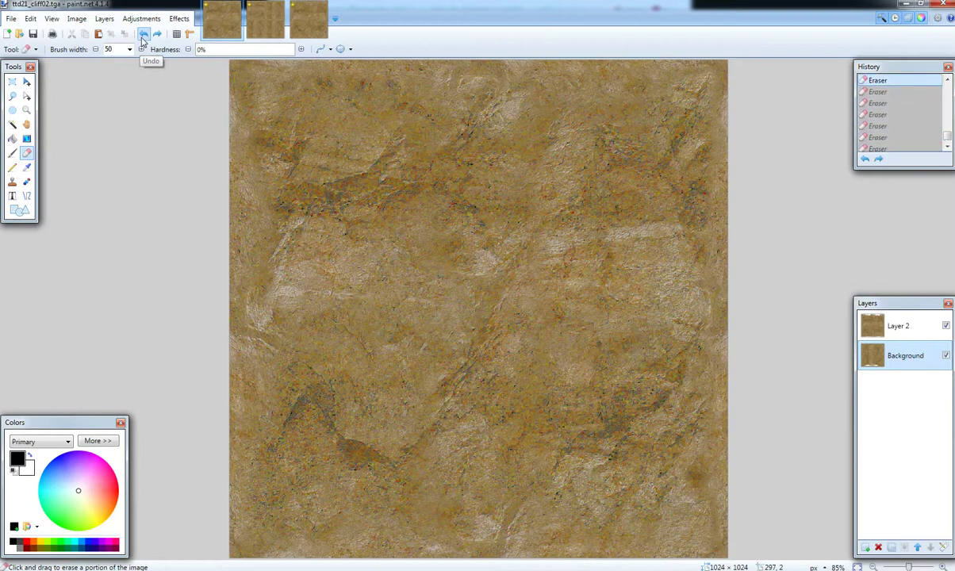
left_click(143, 40)
left_click(143, 40)
left_click(143, 37)
left_click(143, 37)
left_click(143, 37)
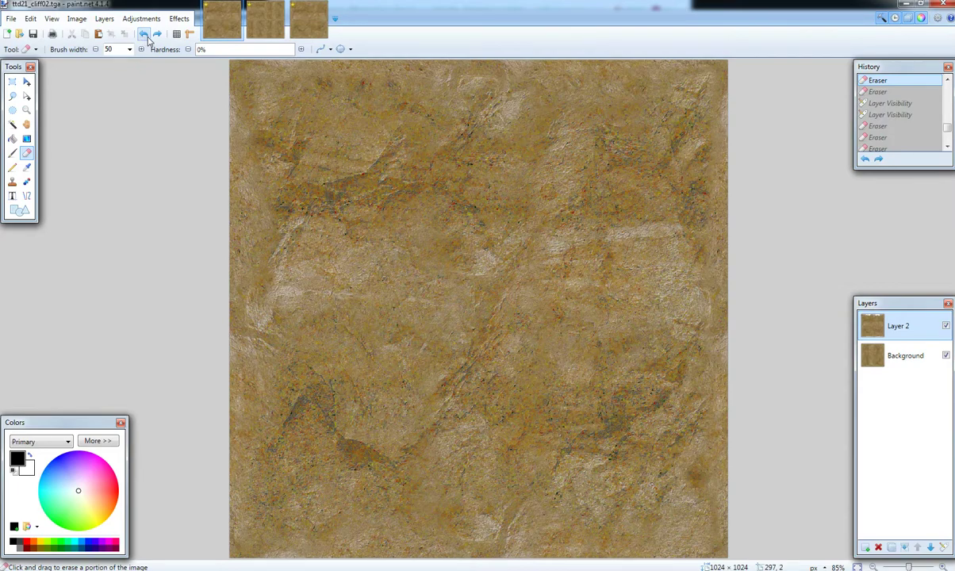
left_click(158, 38)
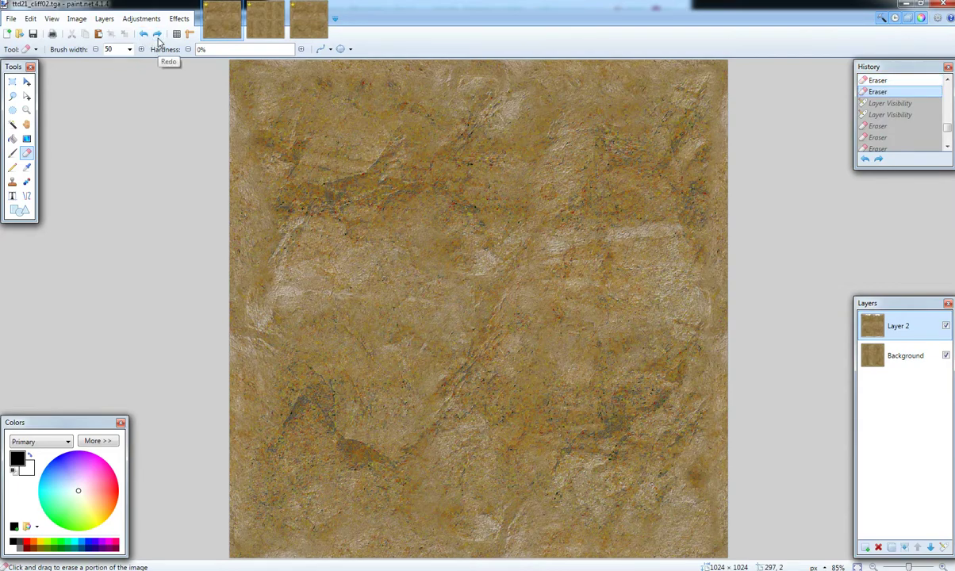
left_click(158, 37)
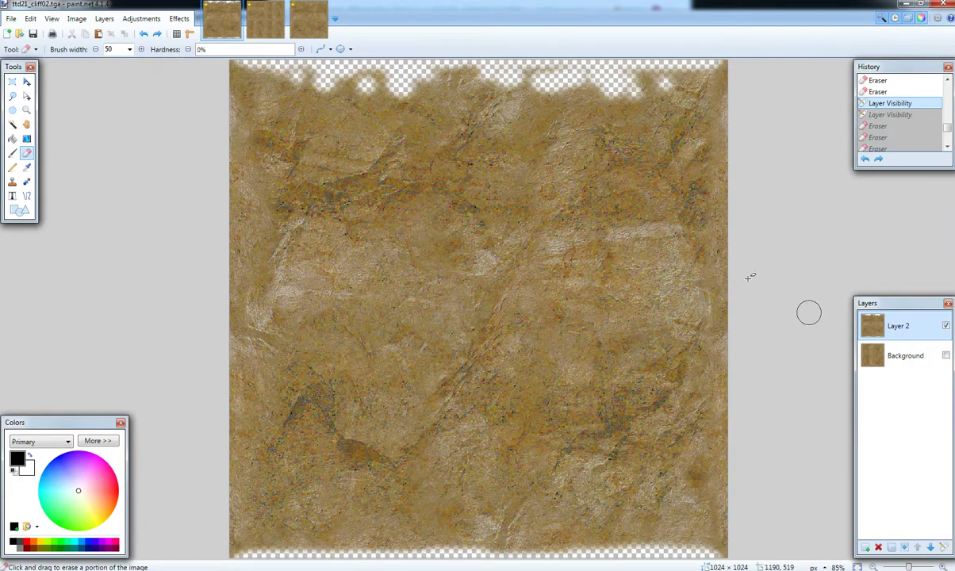
left_click(946, 357)
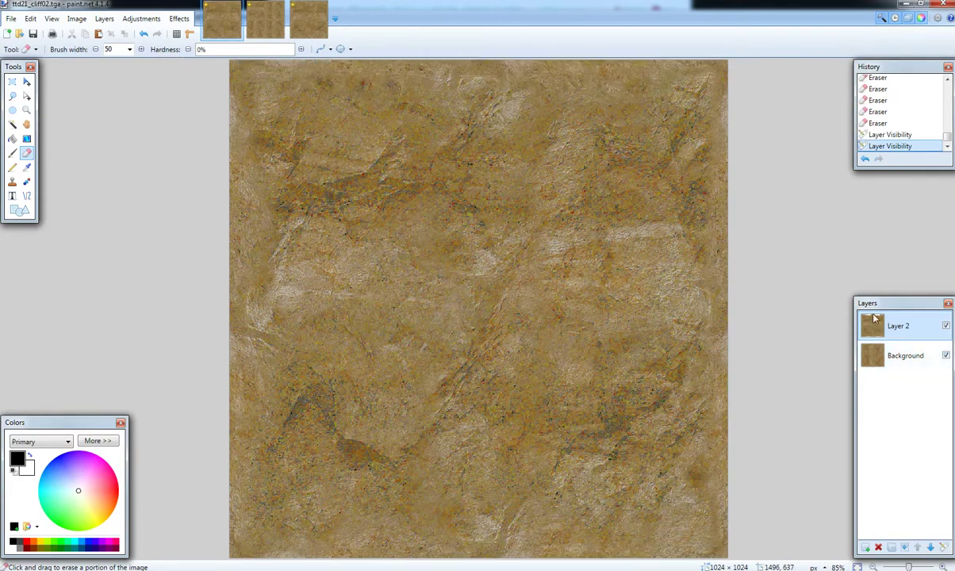
- Erase a small patch of Layer 2 near the middle of its lower edge and undo the last four eraser strokes
left_click_drag(494, 492, 501, 532)
left_click(500, 532)
left_click(497, 525)
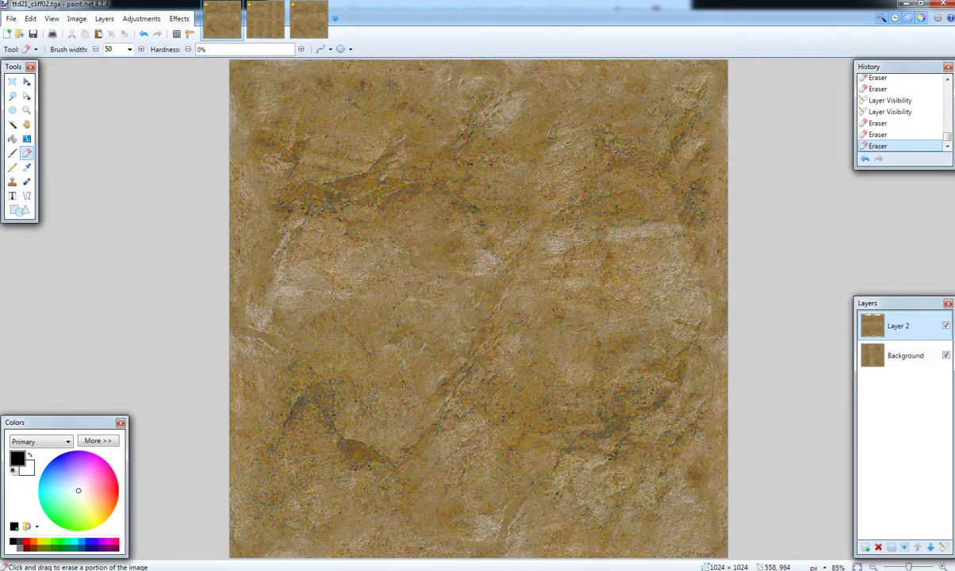
left_click(501, 528)
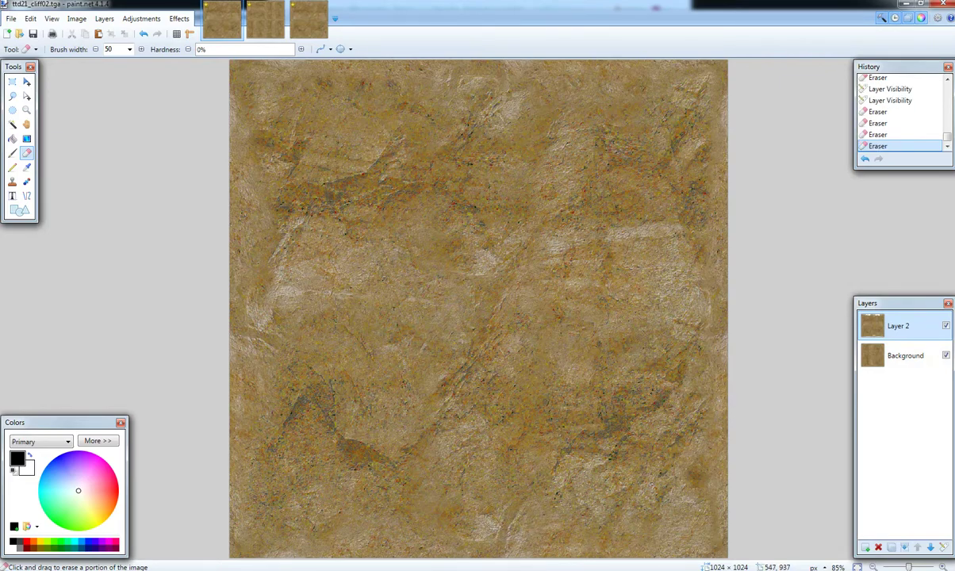
left_click(496, 517)
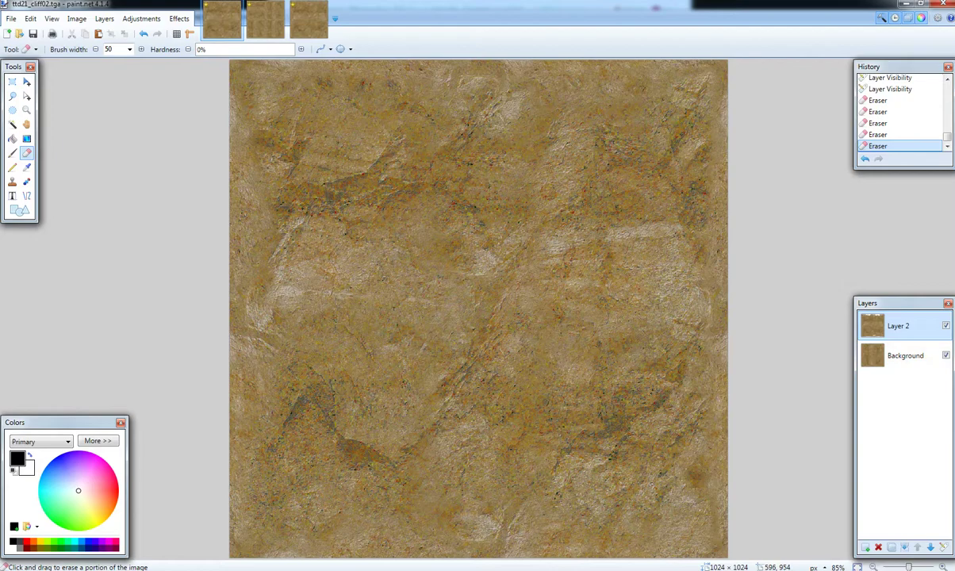
left_click(477, 490)
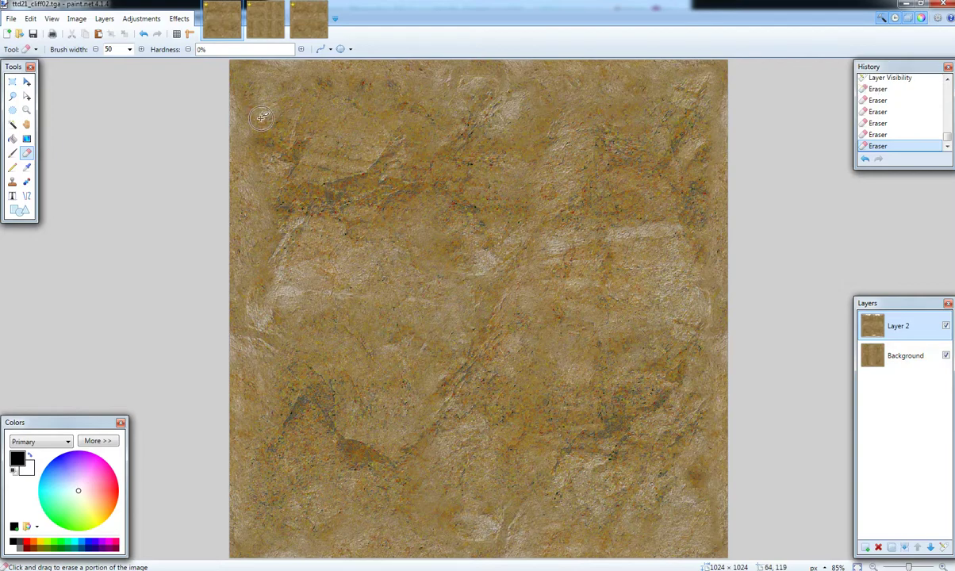
left_click(143, 35)
left_click(144, 35)
left_click(144, 35)
left_click(143, 35)
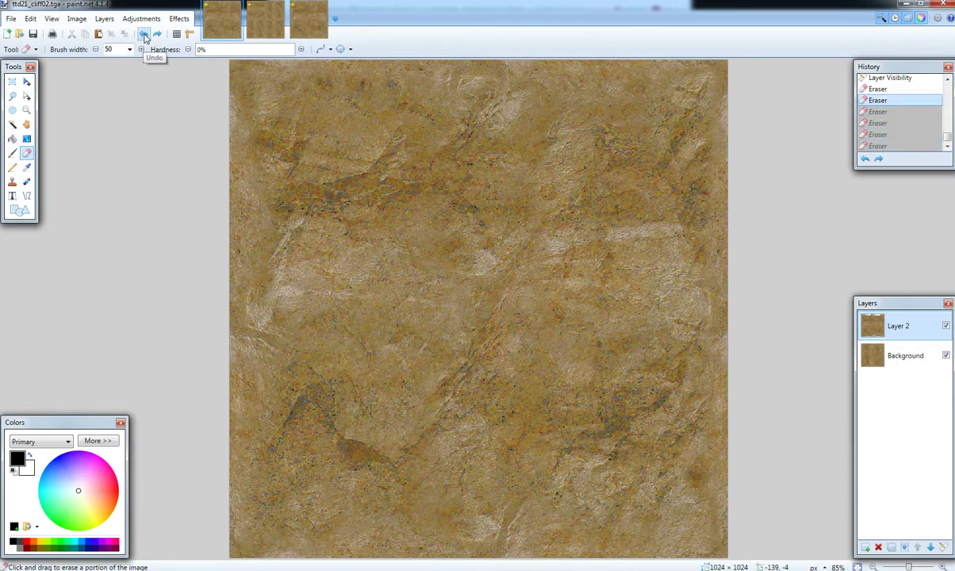
- Check Layer 2's erased areas with the Background hidden and shown, and flatten ttd21_cliff02.tga into a single layer
left_click(947, 357)
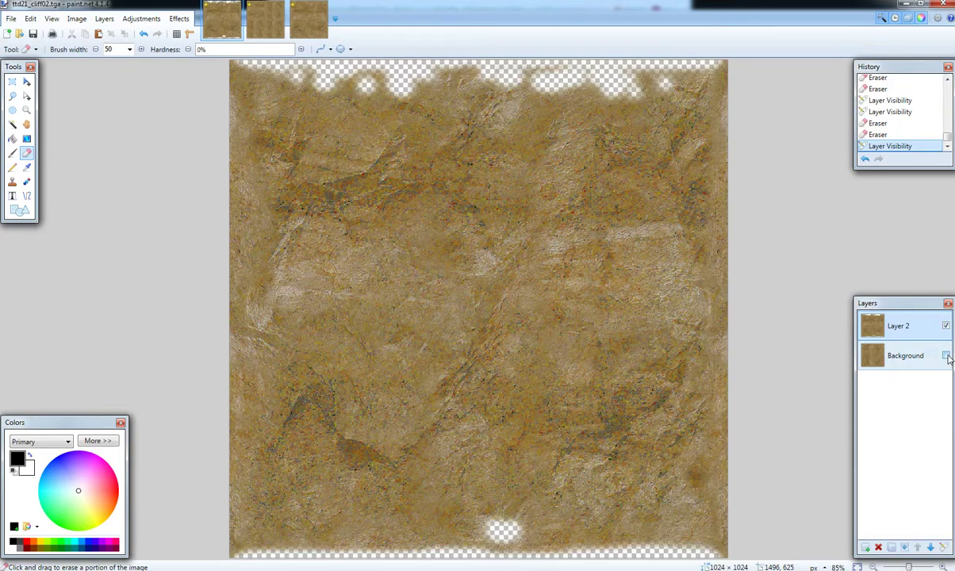
left_click(946, 356)
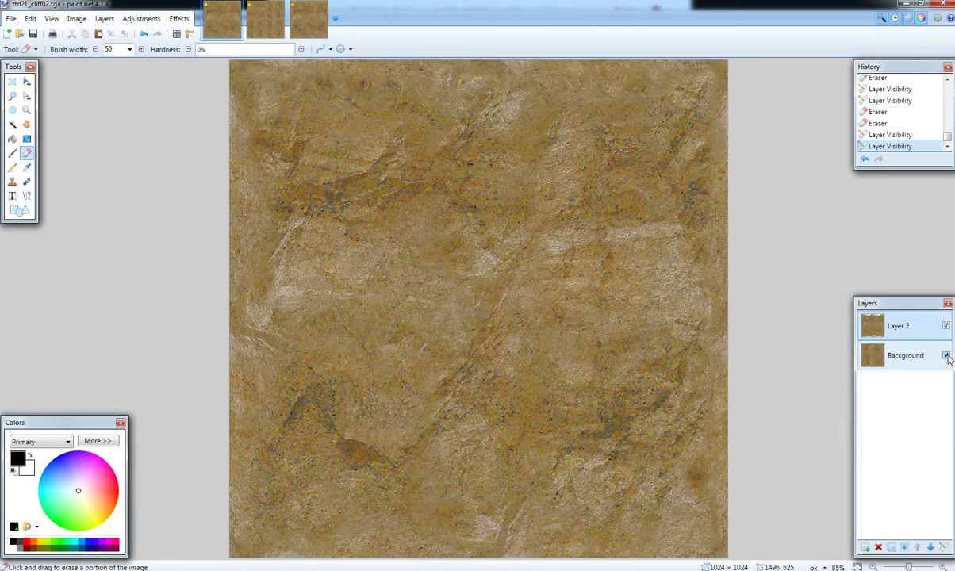
left_click(946, 356)
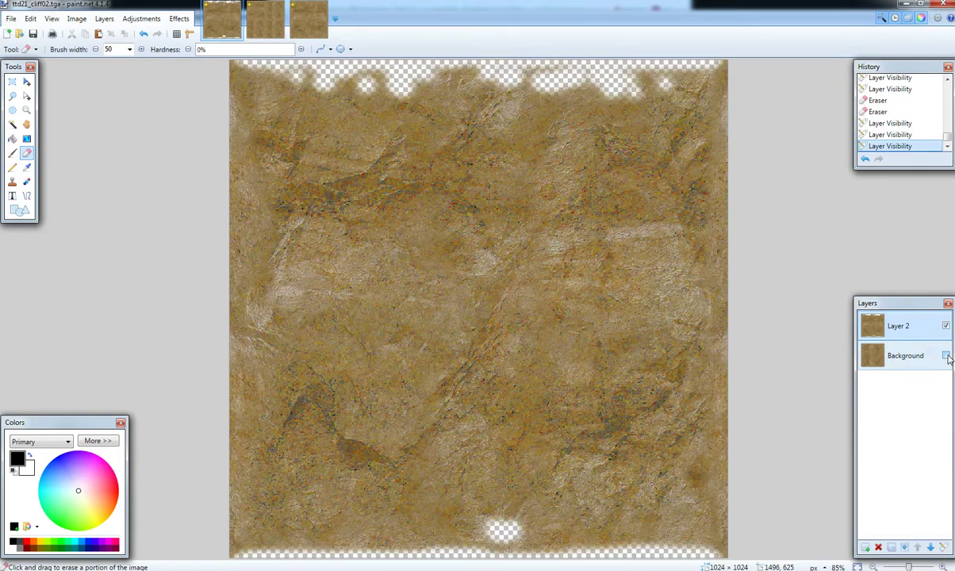
left_click(947, 357)
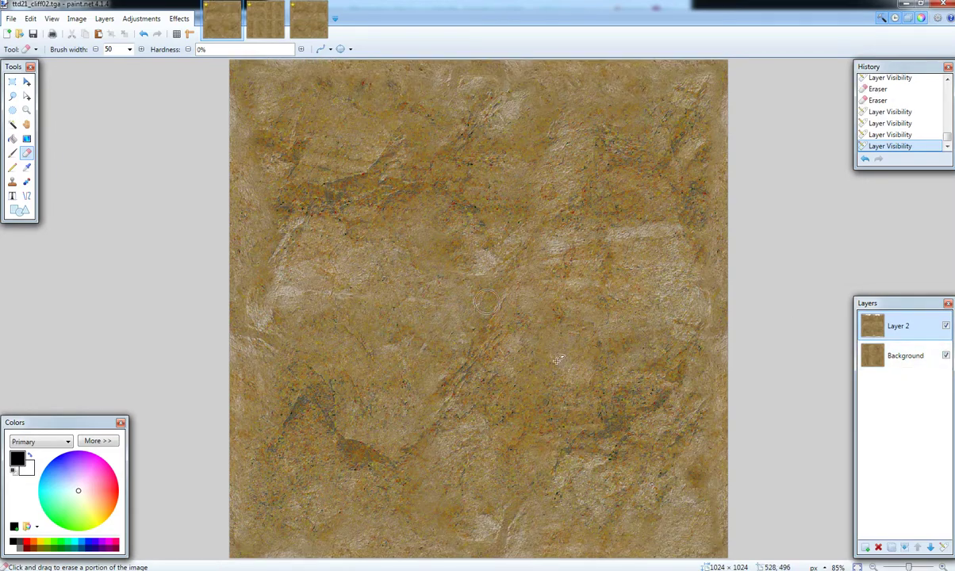
left_click(107, 17)
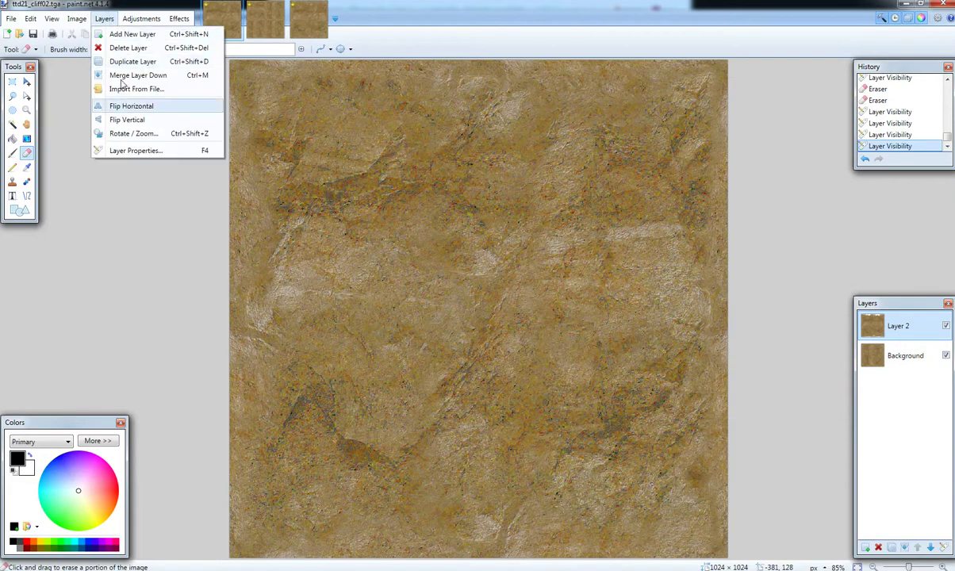
mouse_move(70, 19)
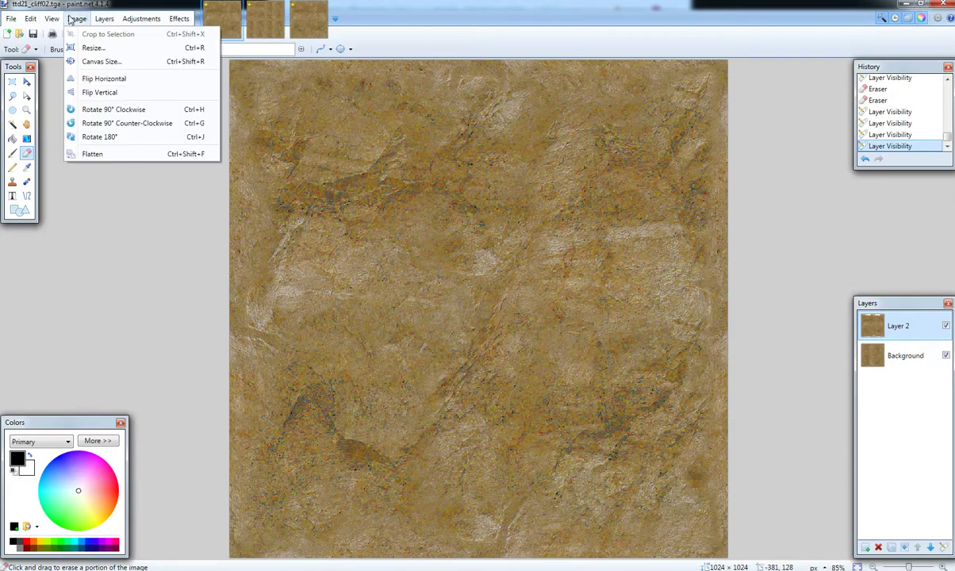
left_click(99, 154)
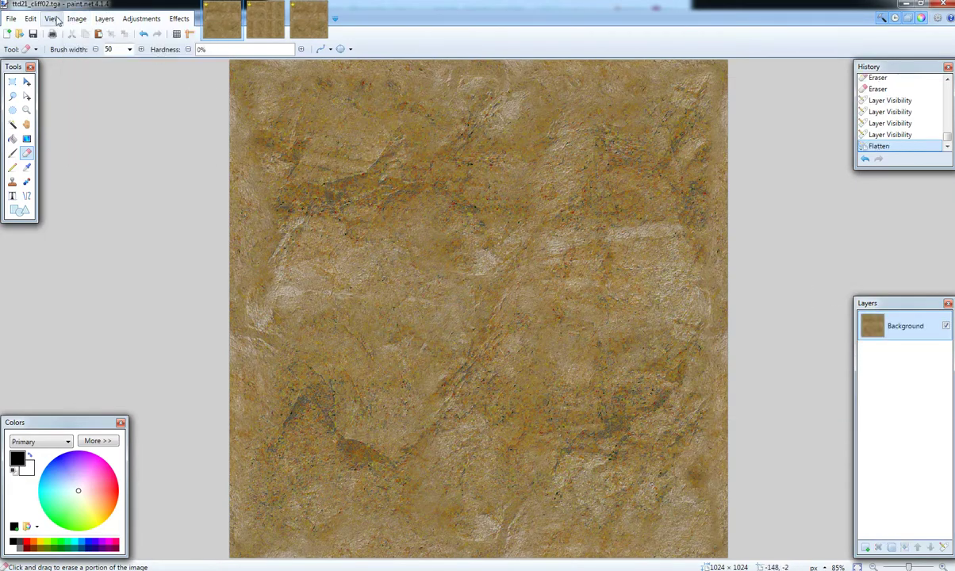
- Copy the entire flattened texture into the upper-left quarter of the untitled 2048 × 2048 tiling image, deselect it, and return to ttd21_cliff02.tga
left_click(31, 18)
left_click(71, 214)
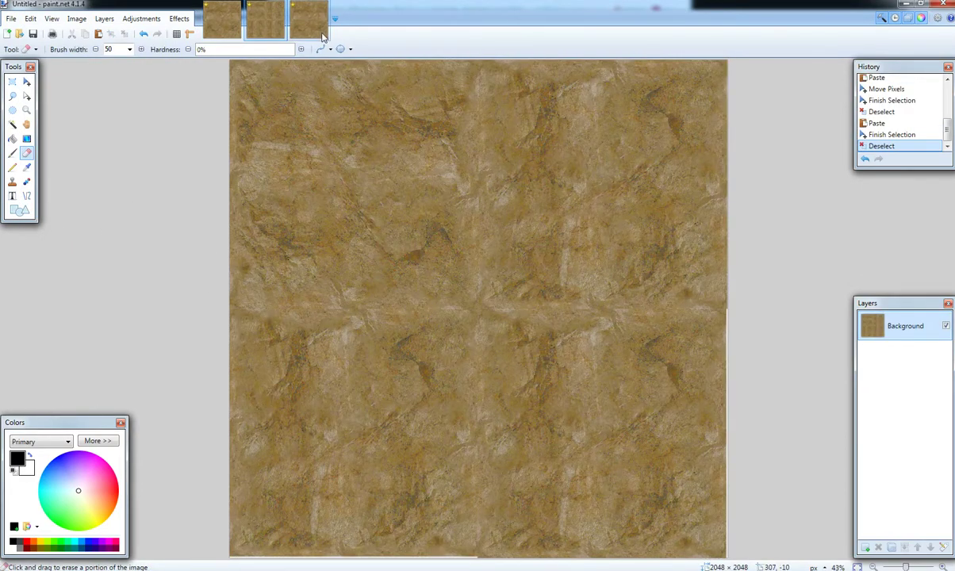
key("ctrl+v")
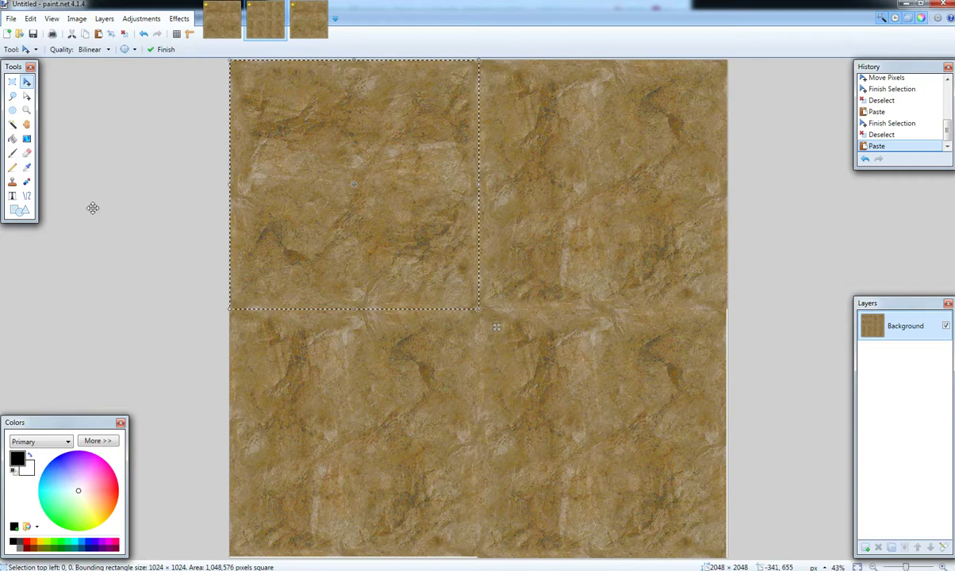
left_click(12, 81)
key("ctrl+d")
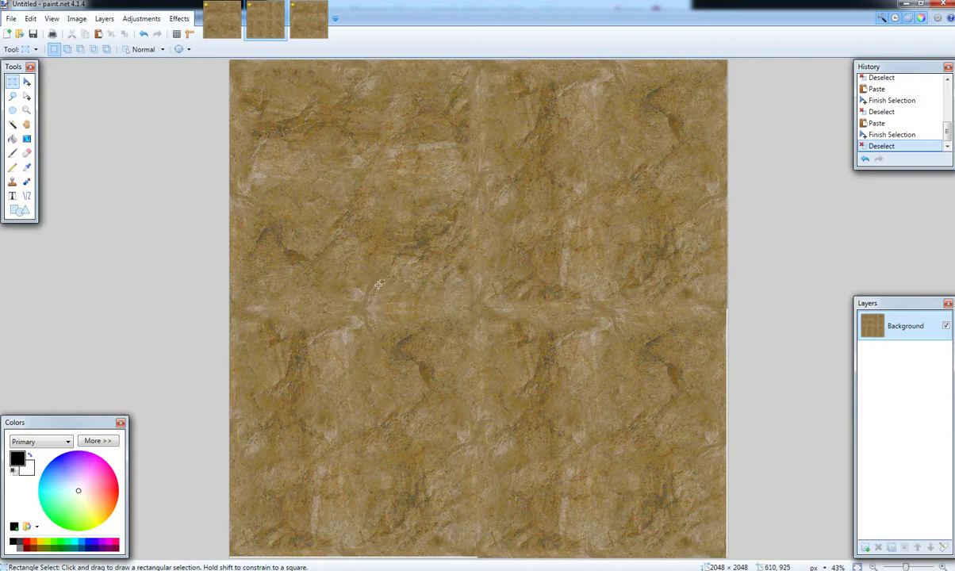
left_click(229, 31)
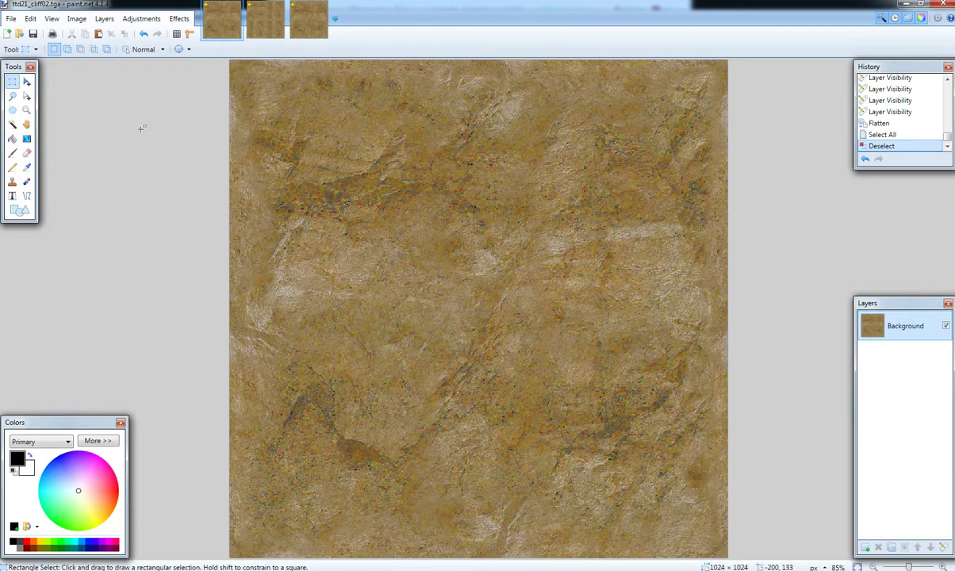
- Add a new layer to ttd21_cliff02.tga, place it below the Background, and paste the copied texture into it
left_click(866, 548)
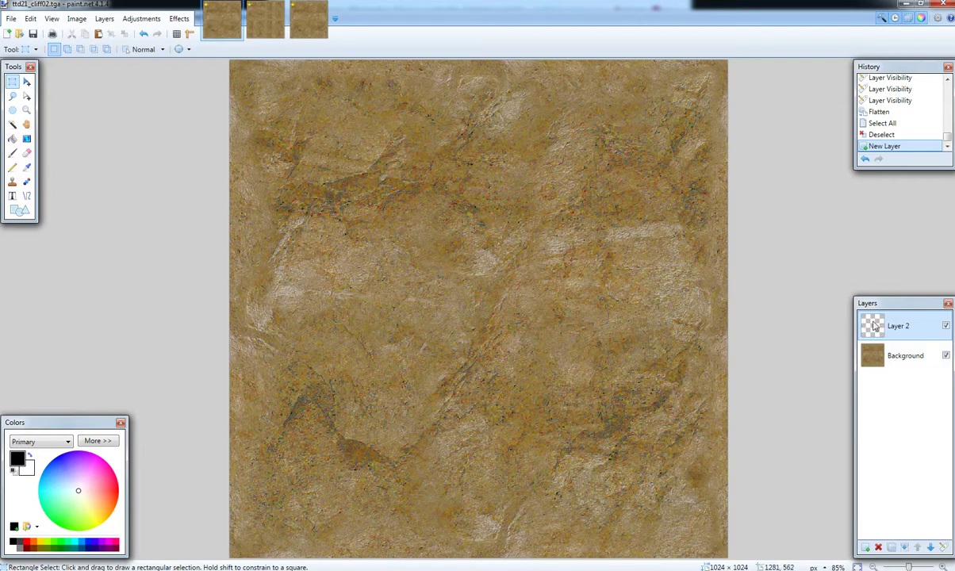
left_click_drag(874, 326, 880, 359)
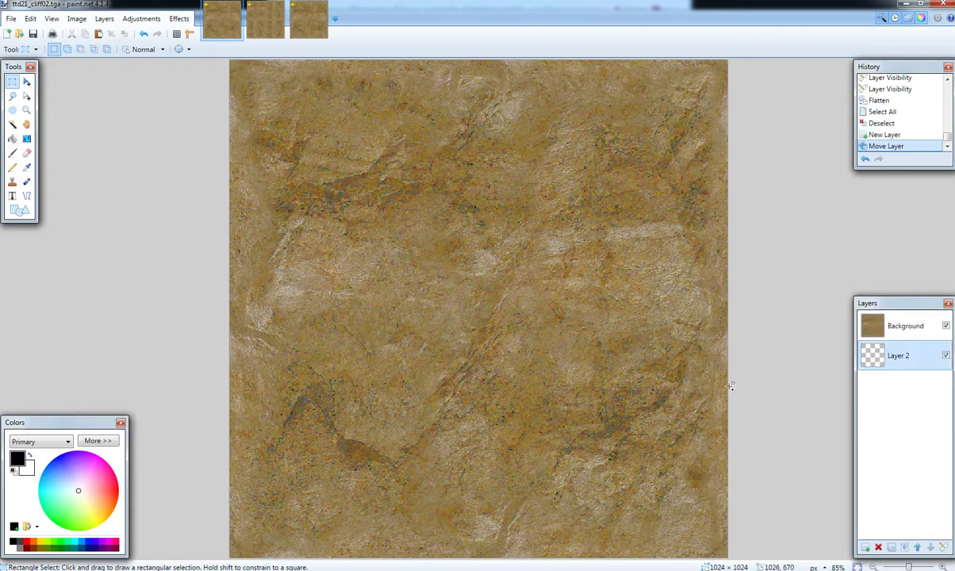
key("ctrl+v")
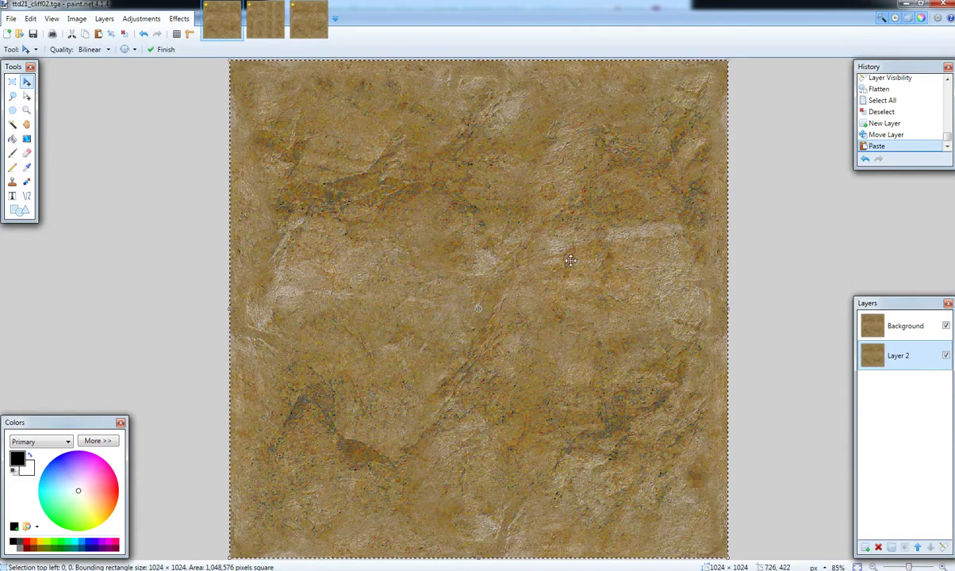
- Hide the Background and move the pasted copy on Layer 2 down to about X -16, Y 423
left_click_drag(518, 227, 519, 313)
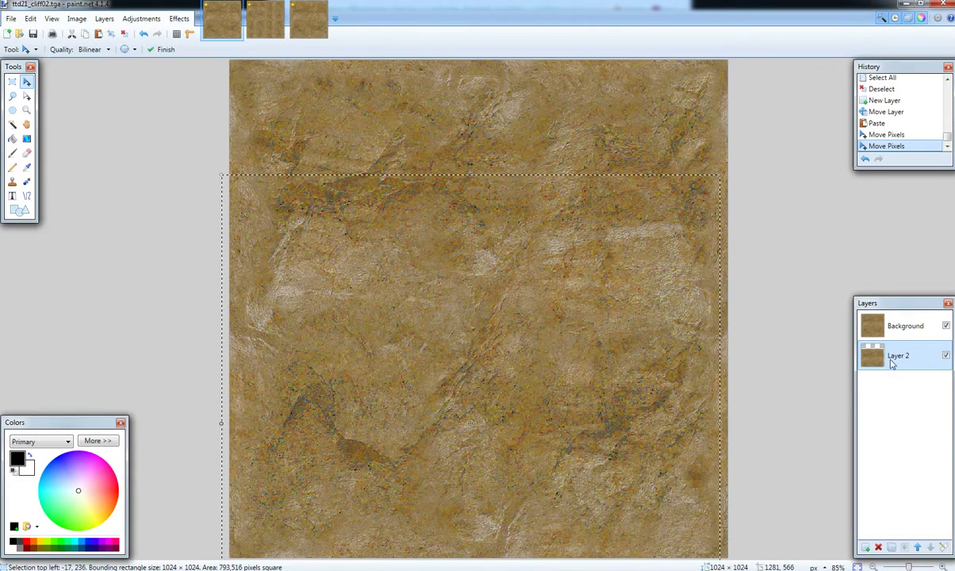
left_click(946, 325)
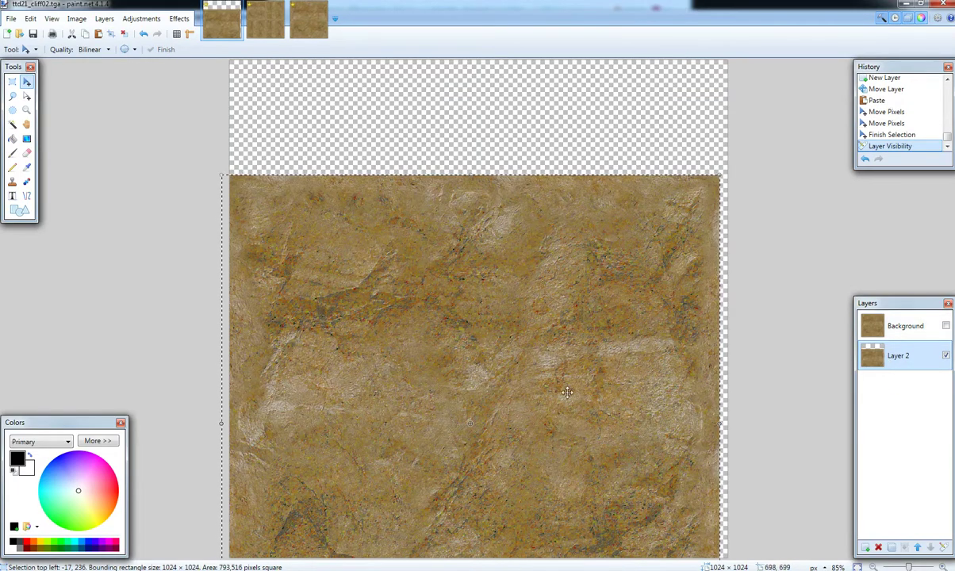
left_click_drag(546, 369, 549, 460)
- Show the Background, clear the selection, and try erasing a patch near the lower middle of Layer 2
left_click(946, 326)
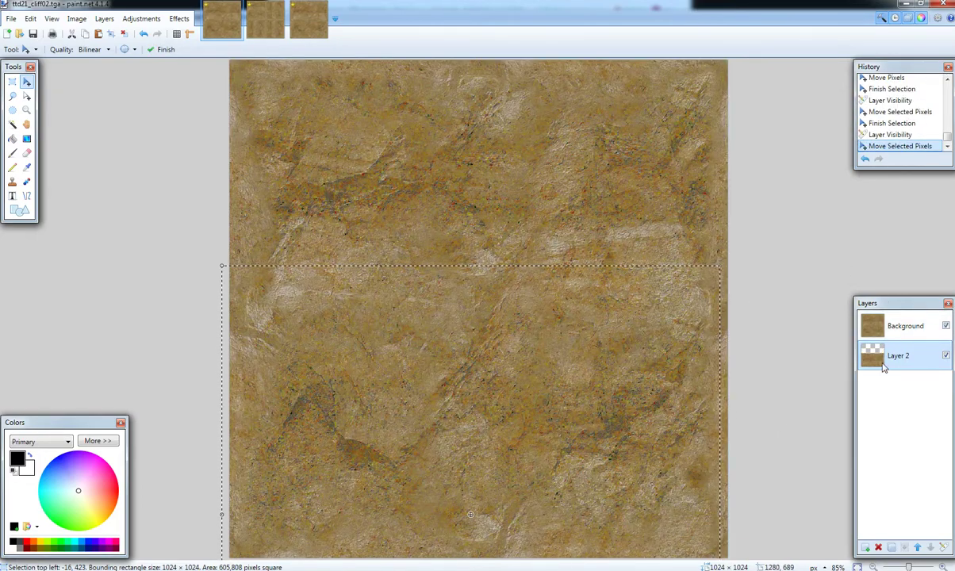
left_click(12, 82)
key("ctrl+d")
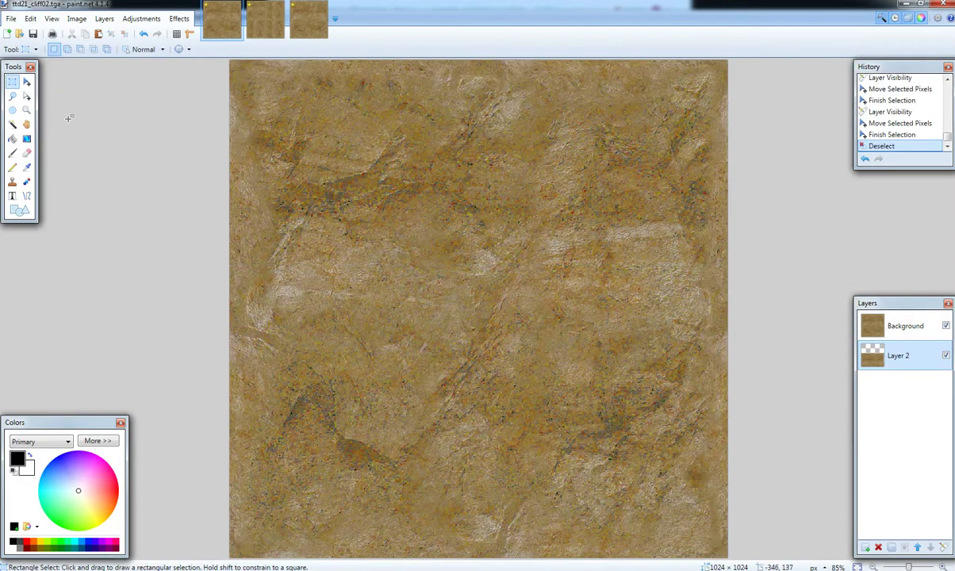
left_click(26, 152)
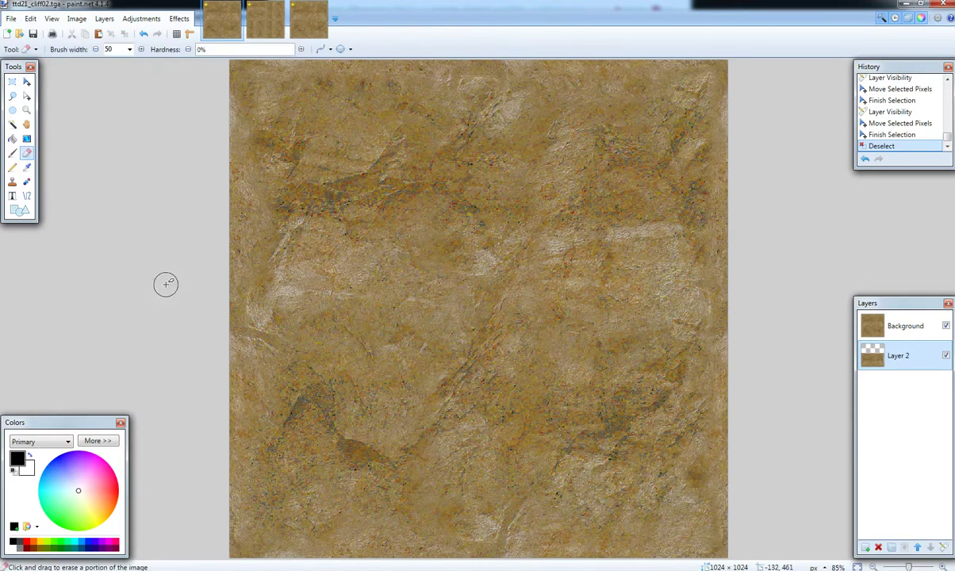
left_click_drag(511, 522, 502, 524)
left_click(500, 524)
left_click(496, 522)
left_click(489, 523)
left_click(480, 522)
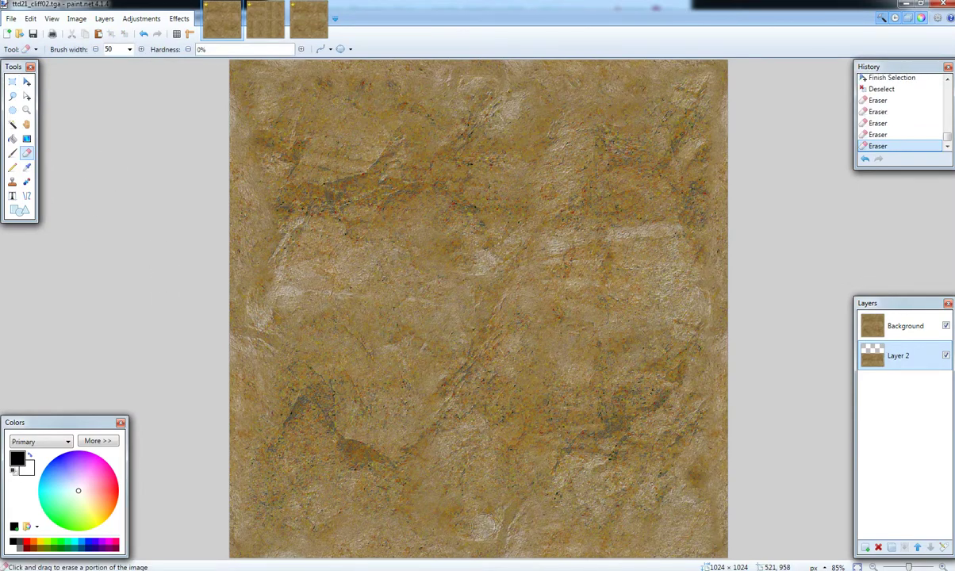
left_click(479, 522)
left_click(480, 521)
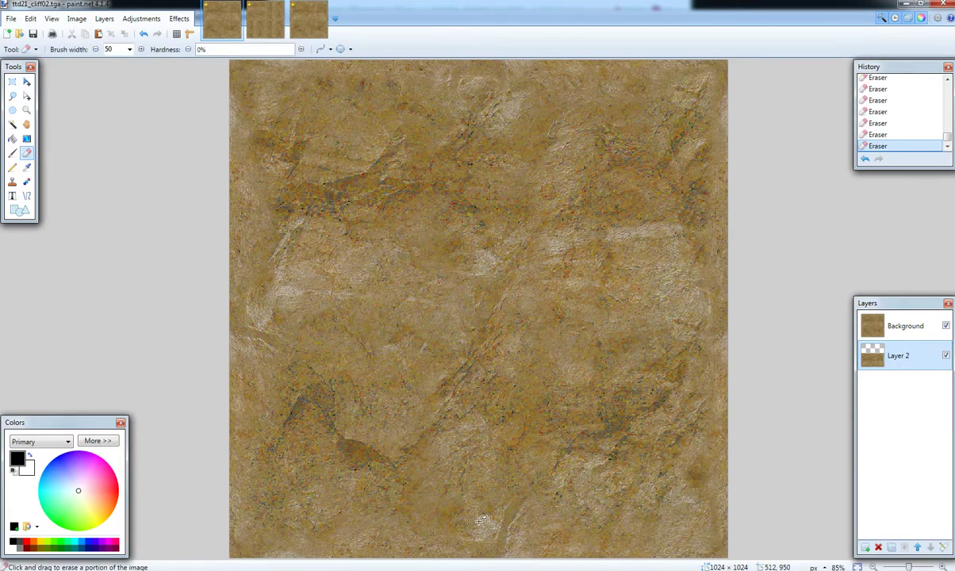
- Undo the eraser strokes on Layer 2, back to the move of the pasted copy
left_click(146, 34)
left_click(146, 34)
left_click(146, 34)
left_click(149, 37)
left_click(150, 37)
left_click(150, 38)
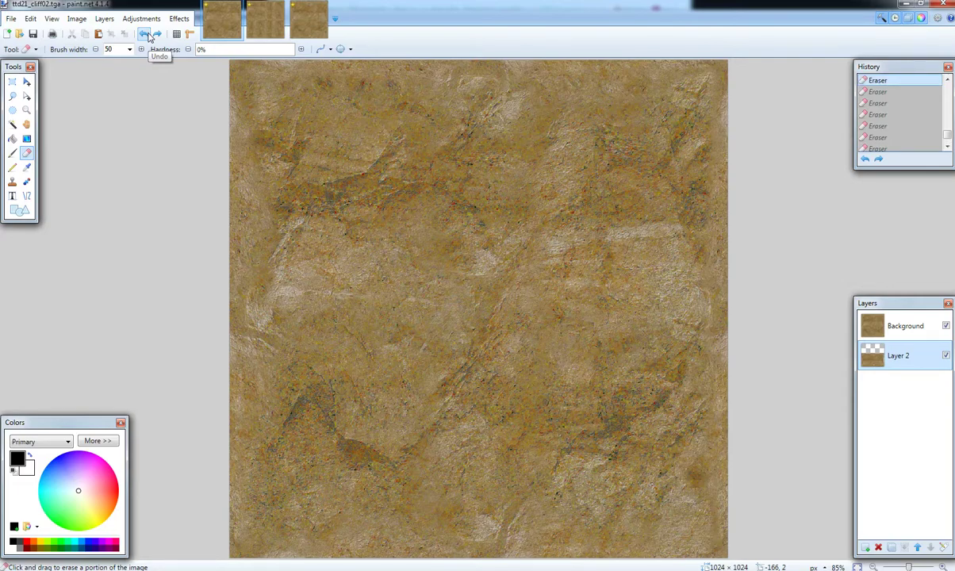
left_click(150, 37)
left_click(150, 37)
left_click(150, 37)
left_click(150, 38)
left_click(150, 38)
left_click(150, 37)
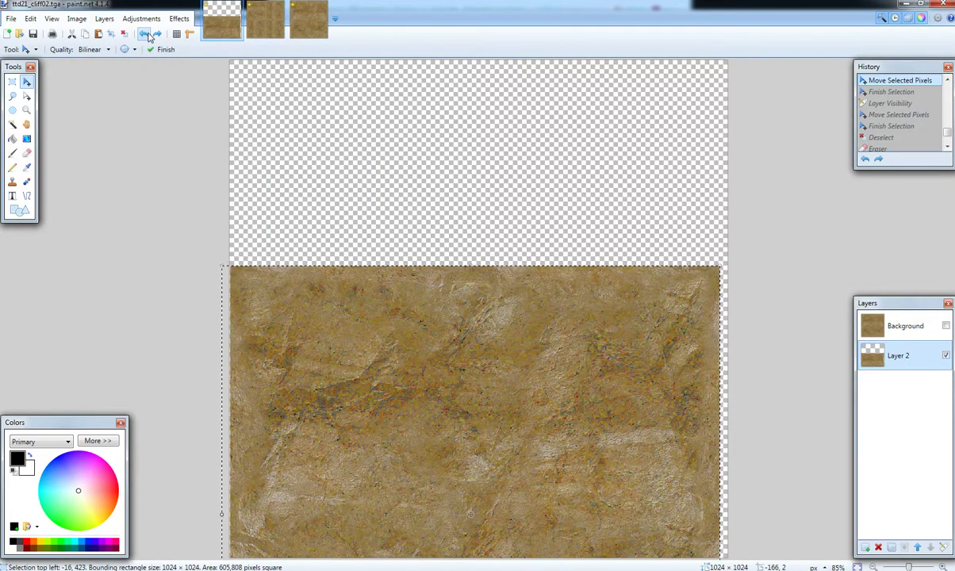
- Finish the moved selection, show the Background, make it the active layer, and clear the selection
left_click(157, 34)
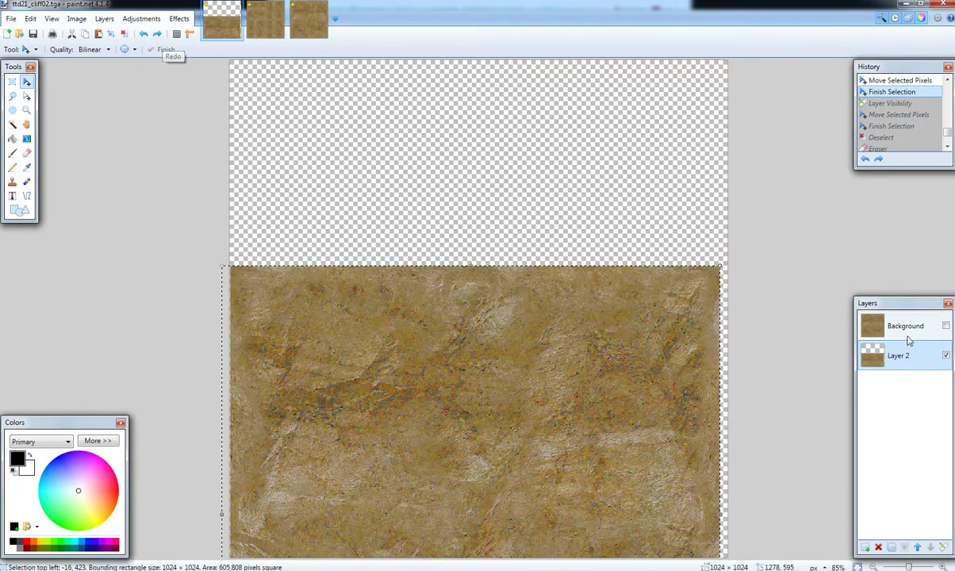
left_click(946, 325)
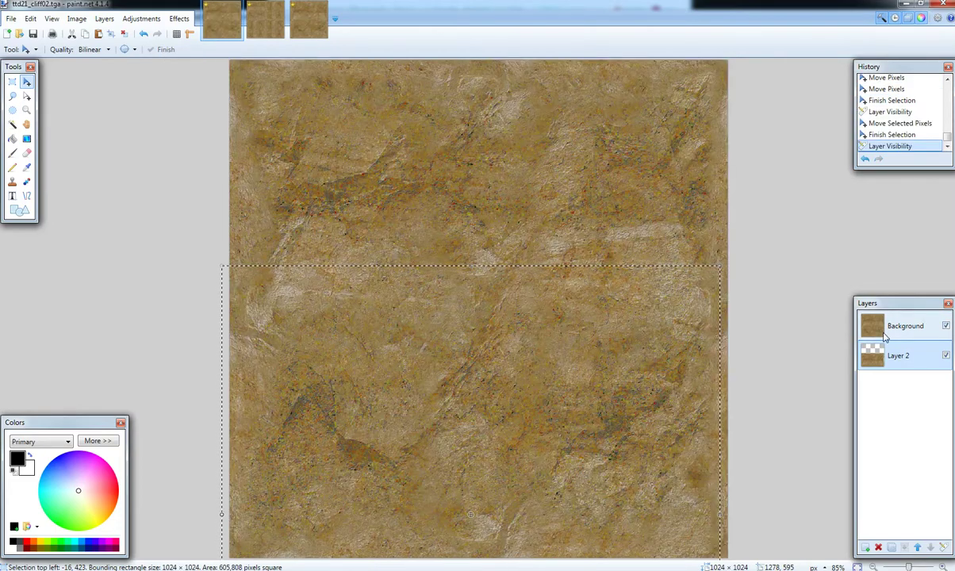
left_click(893, 327)
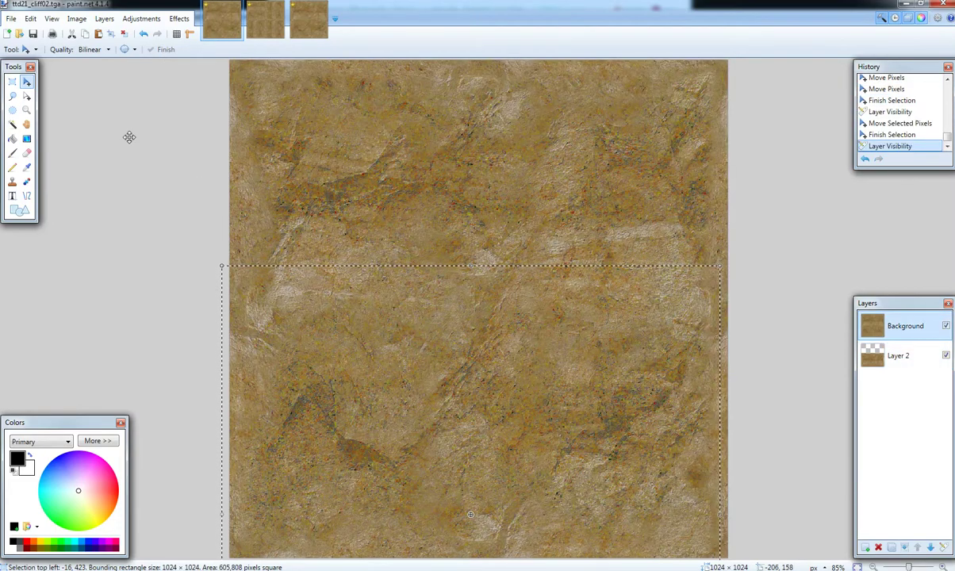
left_click(12, 82)
- Erase the light patch near the lower middle of the Background with a 50-pixel, 0% hardness Eraser to reveal Layer 2
left_click(27, 153)
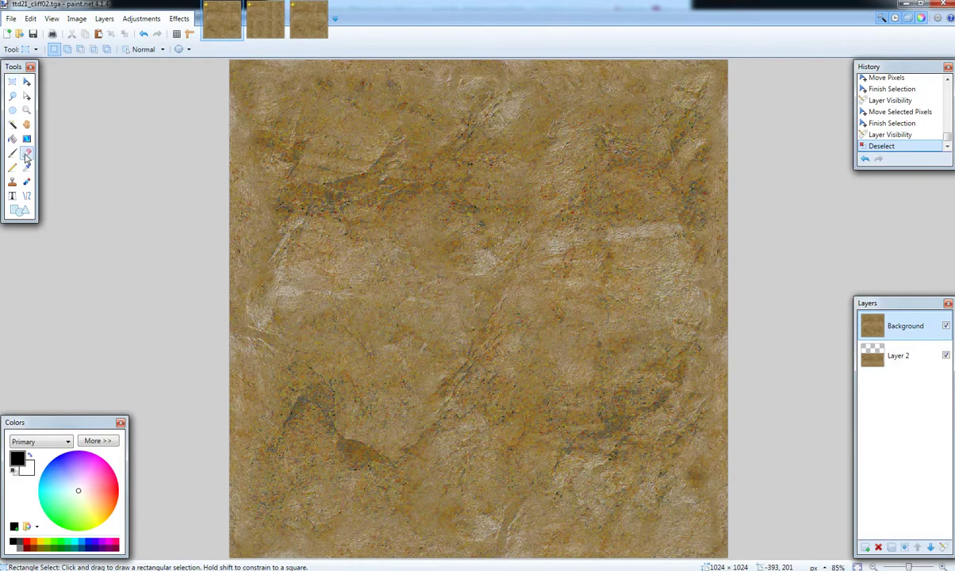
left_click(520, 524)
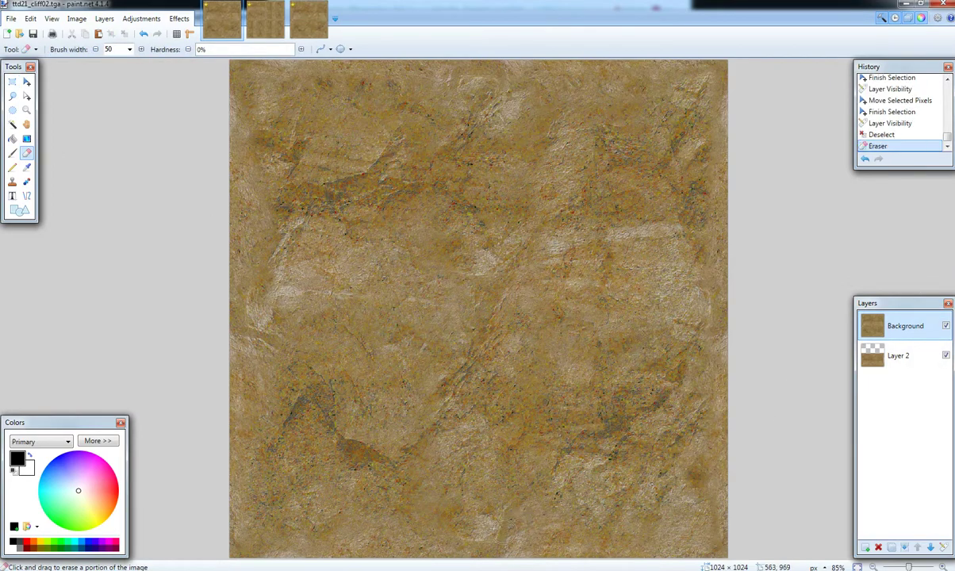
left_click(512, 529)
left_click(498, 530)
left_click(483, 527)
left_click(490, 525)
left_click(509, 518)
left_click(521, 508)
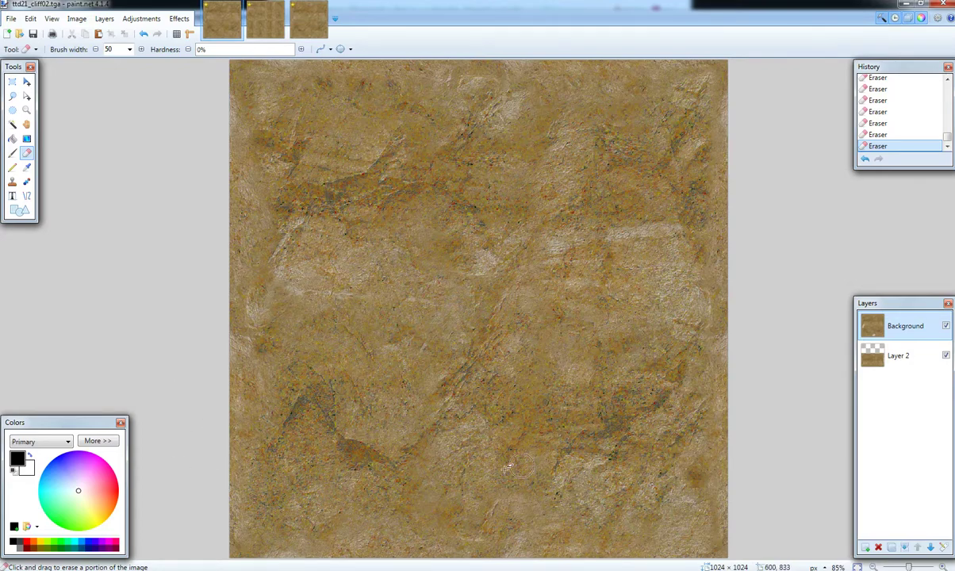
- Flatten ttd21_cliff02.tga into a single layer
left_click(12, 19)
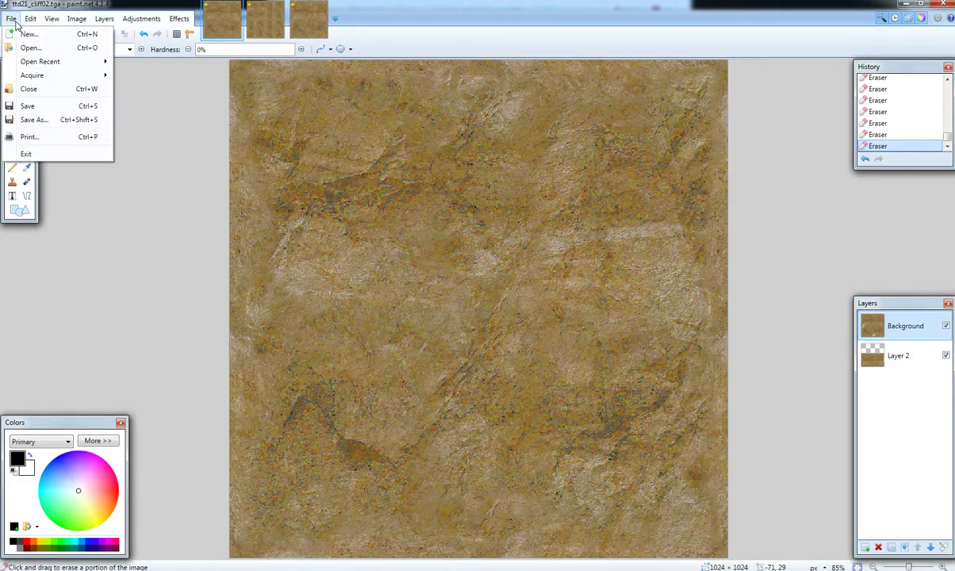
left_click(14, 20)
left_click(77, 18)
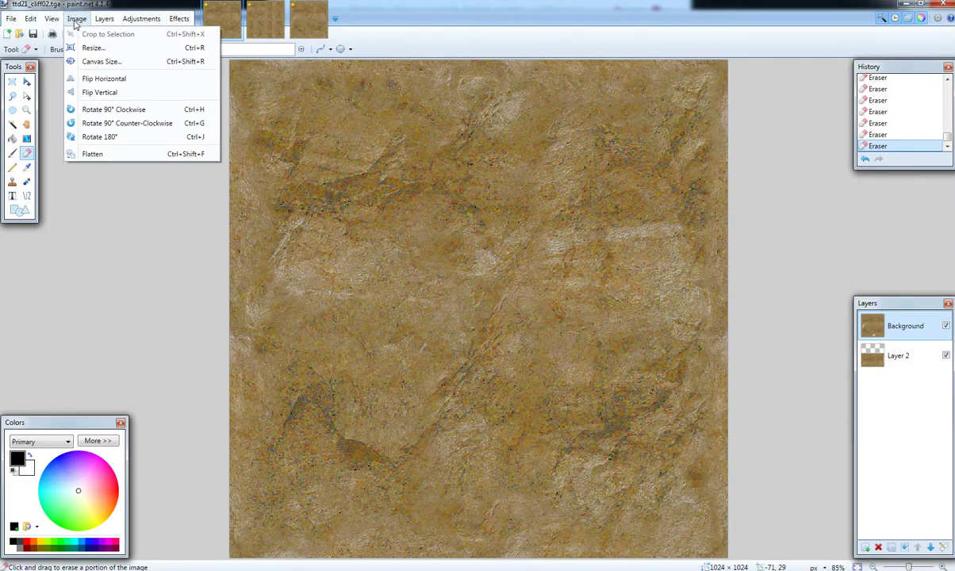
left_click(93, 154)
- Select and copy the entire flattened texture, and create a new blank 1024 × 1024 image
left_click(11, 19)
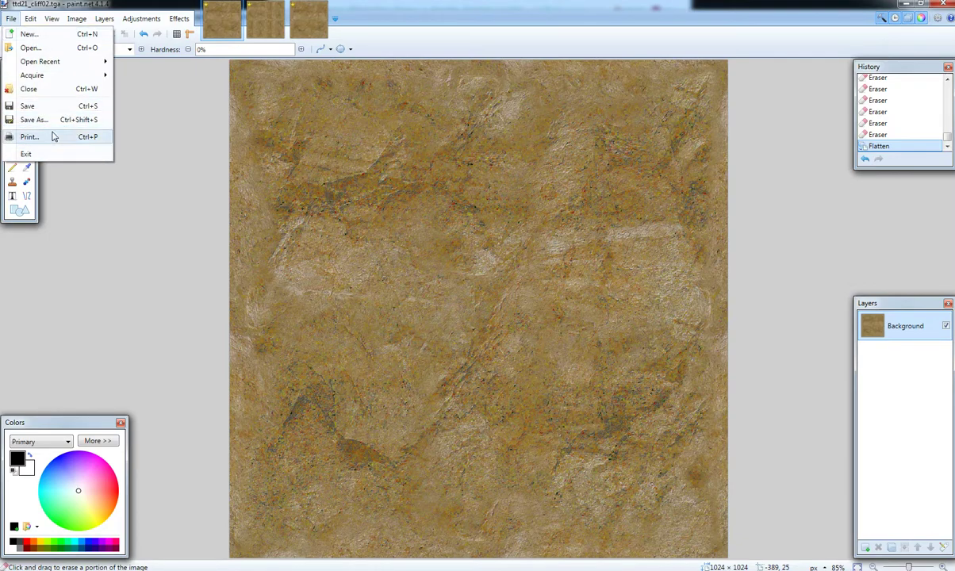
mouse_move(31, 18)
left_click(53, 223)
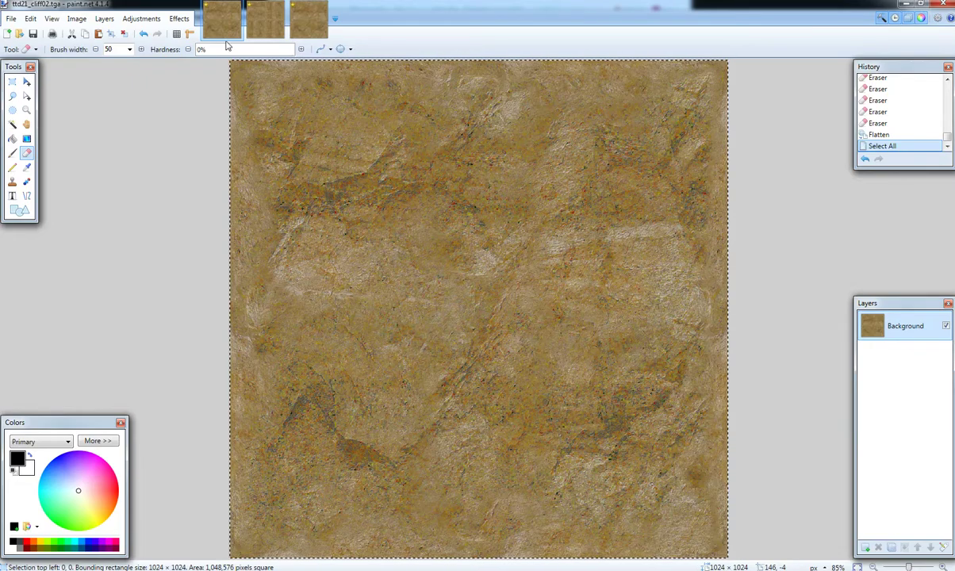
left_click(11, 18)
left_click(33, 37)
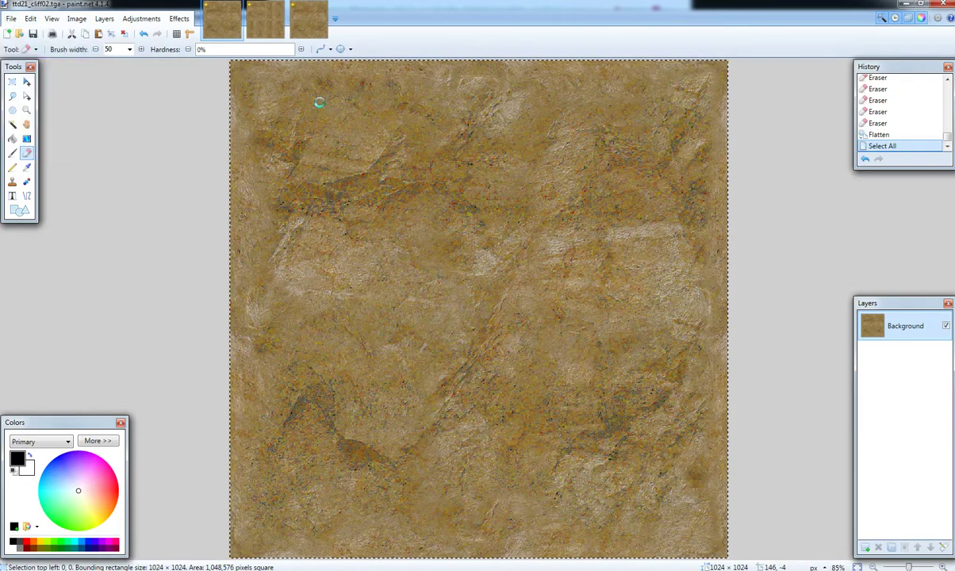
left_click(489, 362)
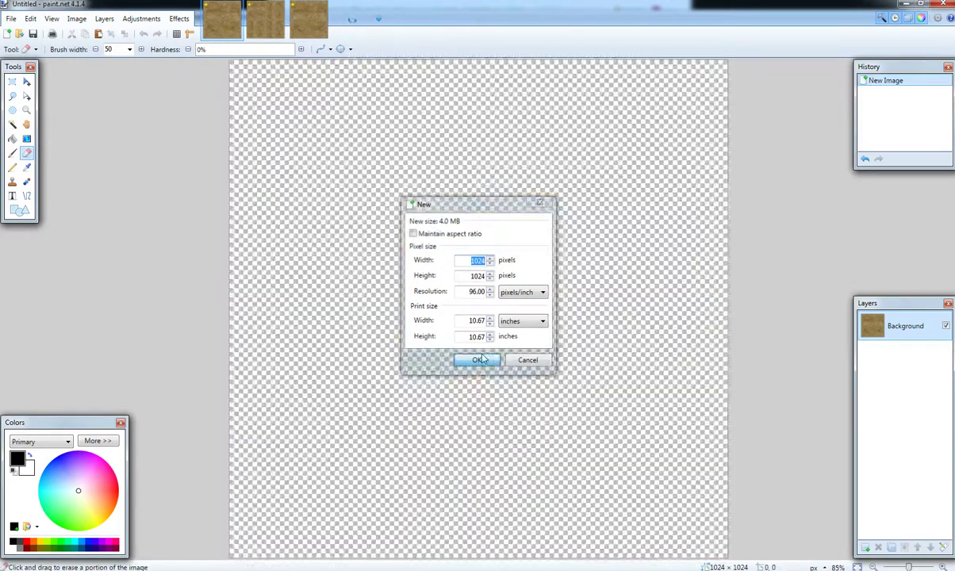
- Paste the texture into the upper-left quarter of the untitled 2048 × 2048 tiling image and deselect it
left_click(282, 24)
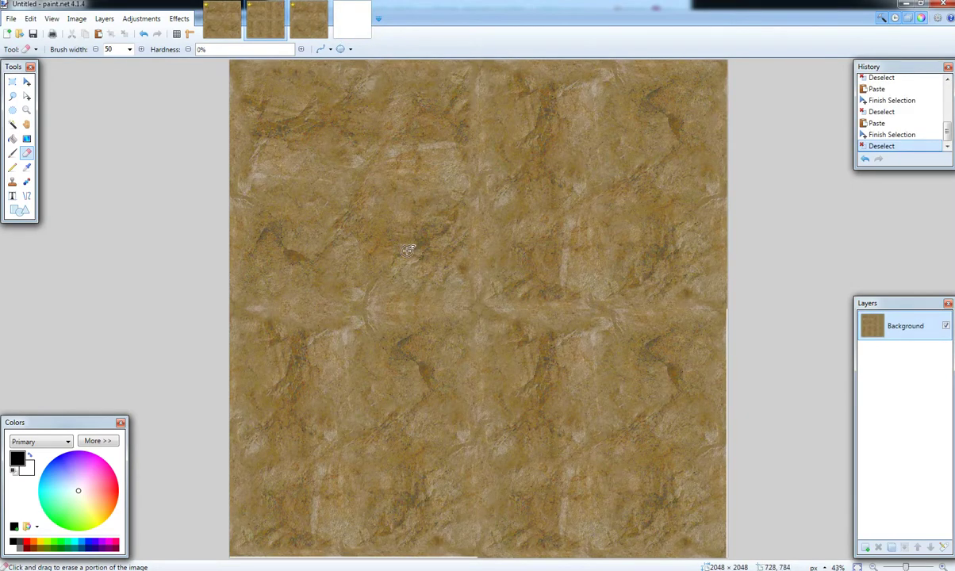
key("ctrl+v")
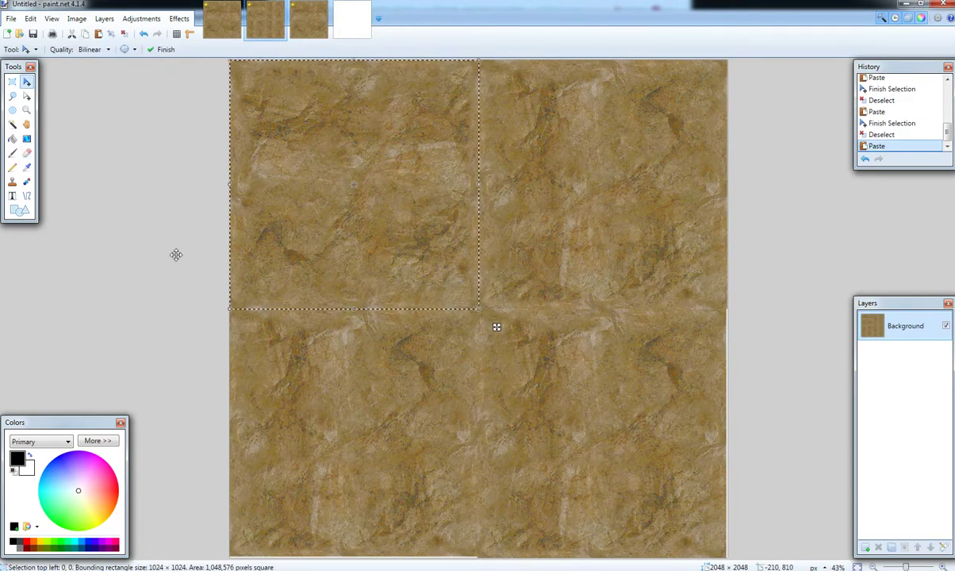
left_click(12, 83)
left_click(125, 127)
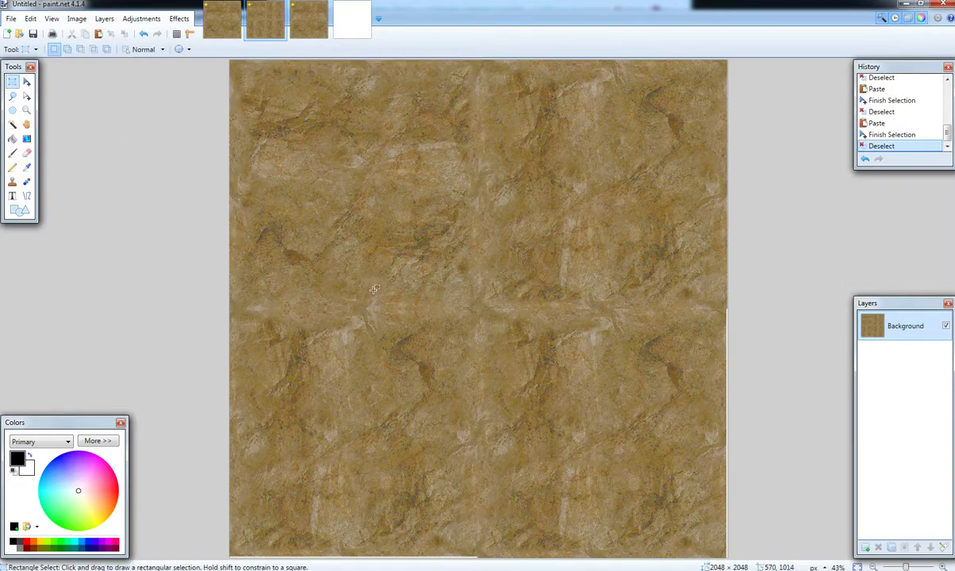